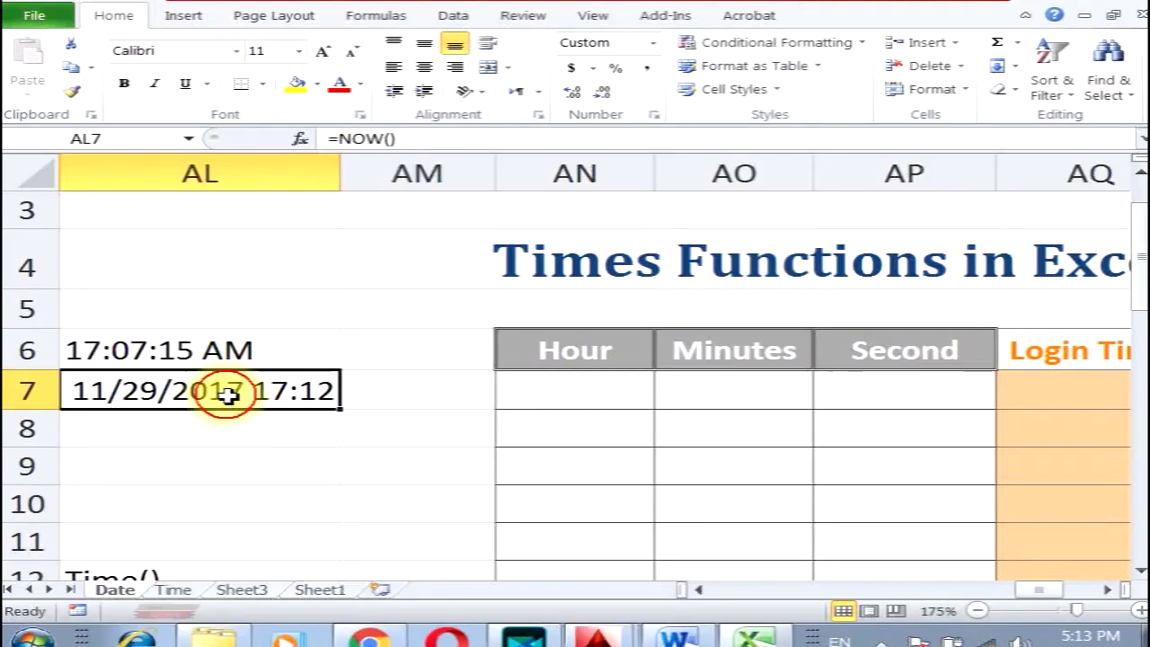
- Recalculate the sheet so the NOW() value in AL7 refreshes to 17:13
{"action": "left_click", "coordinate": [251, 354]}
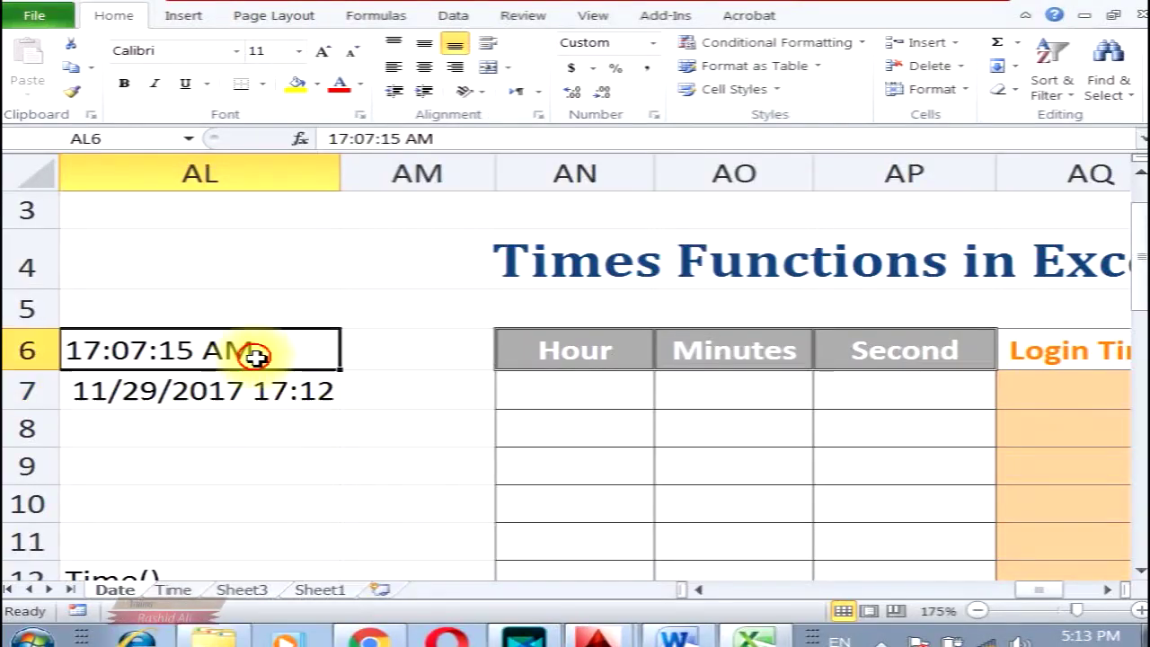
{"action": "left_click", "coordinate": [244, 388]}
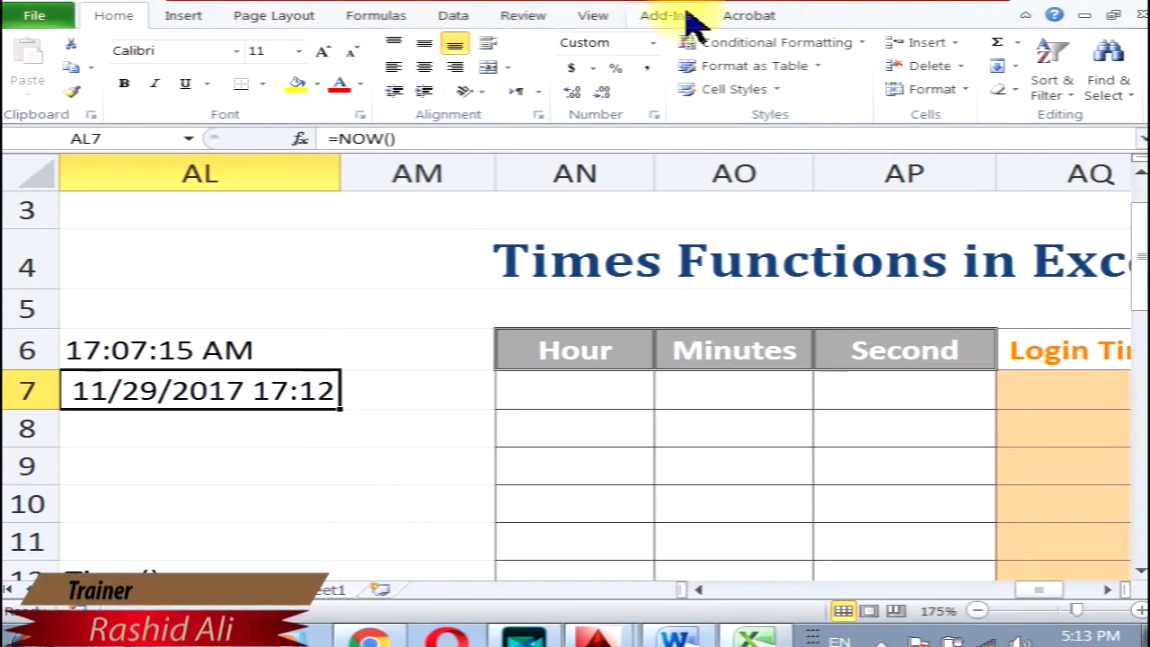
{"action": "left_click", "coordinate": [400, 16]}
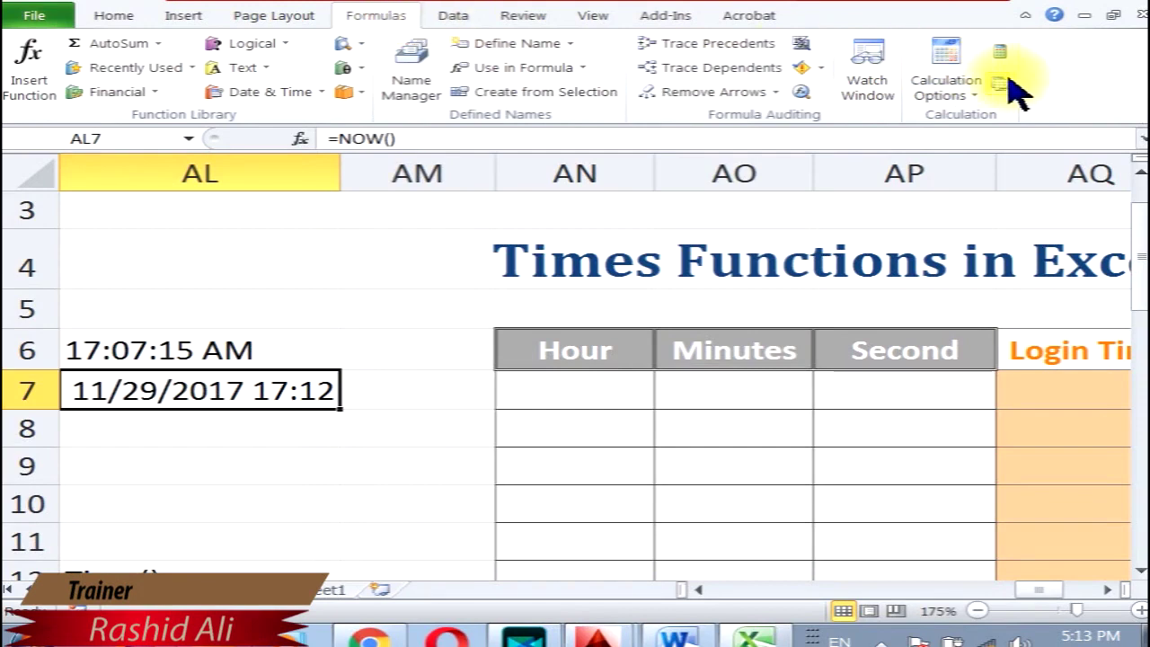
{"action": "left_click", "coordinate": [1001, 53]}
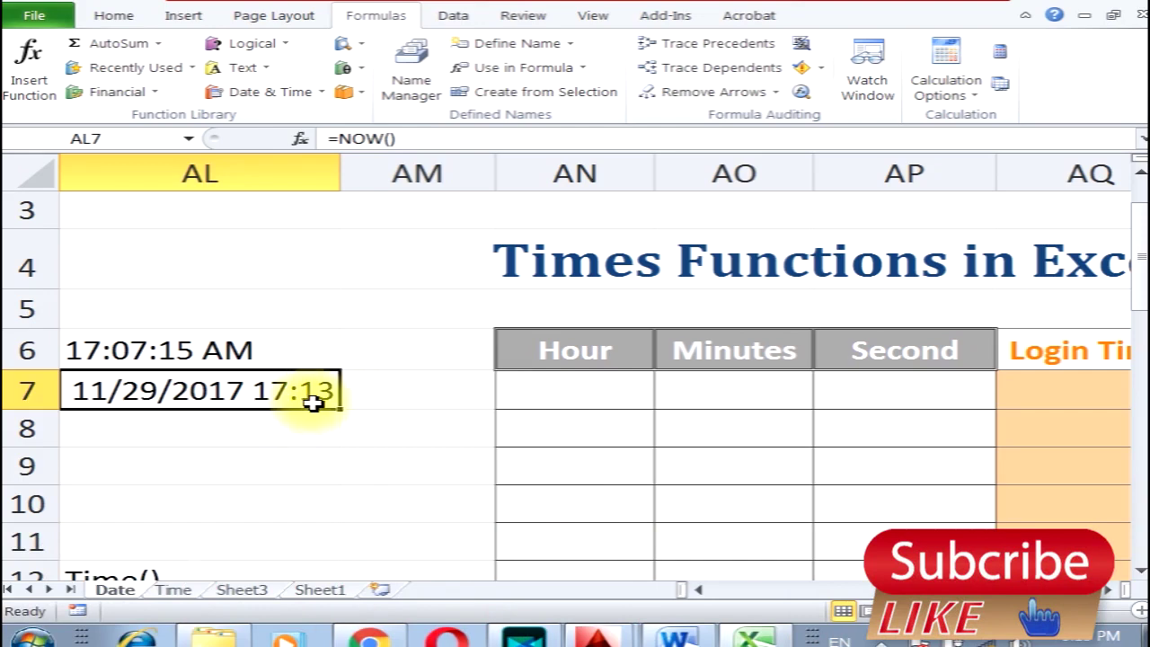
{"action": "left_click", "coordinate": [171, 350]}
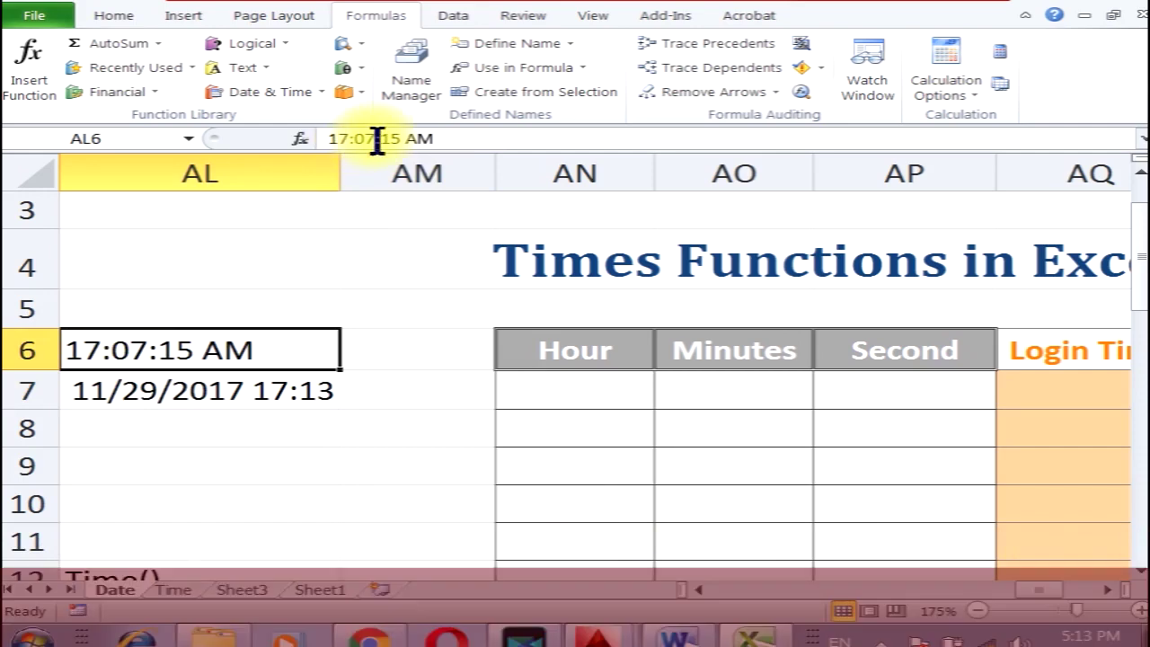
{"action": "left_click", "coordinate": [160, 396]}
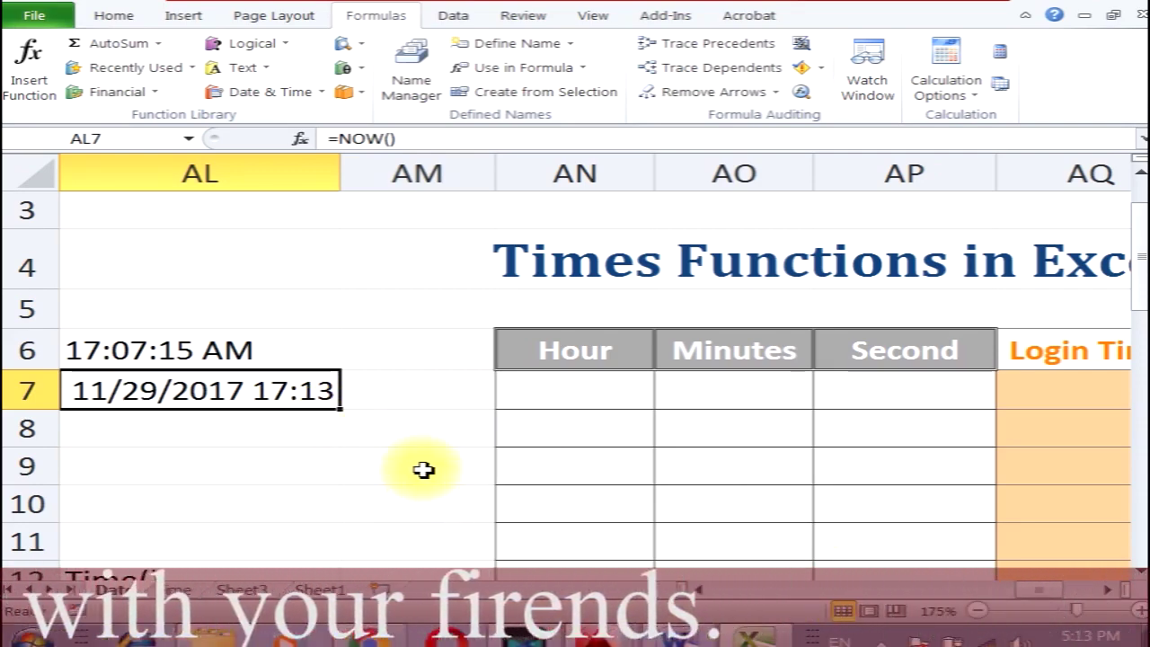
- AutoFit column AL so the full date-time 11/29/2017 17:13 is visible
{"action": "scroll", "coordinate": [390, 423], "scroll_direction": "down", "scroll_amount": 3}
{"action": "scroll", "coordinate": [391, 423], "scroll_direction": "down", "scroll_amount": 1}
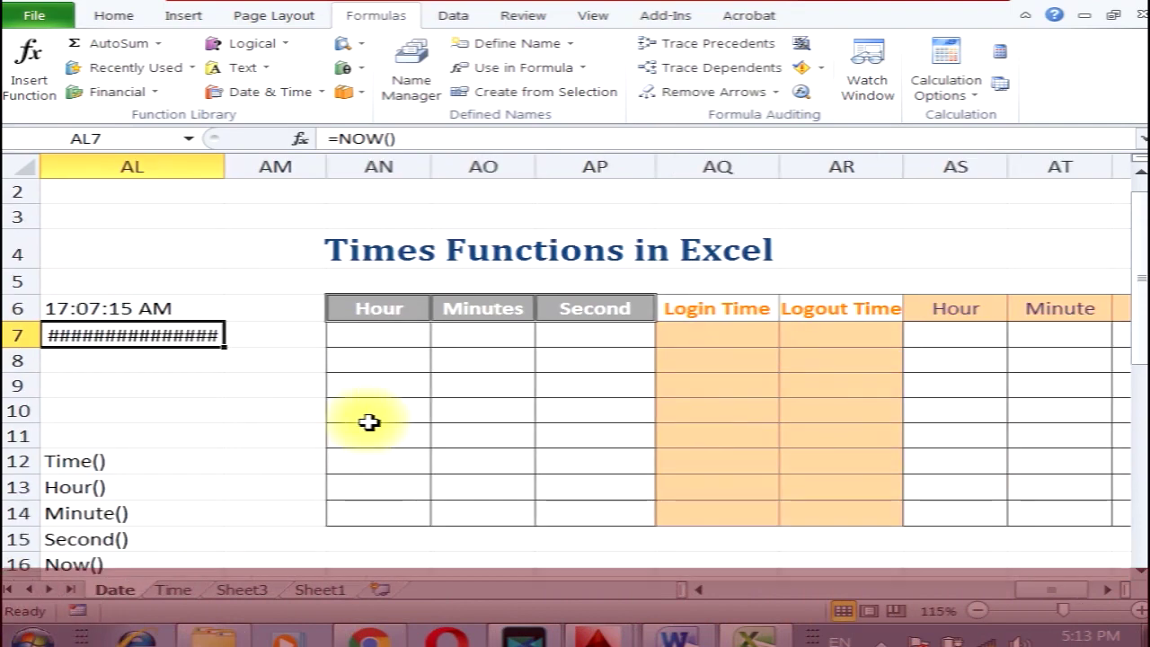
{"action": "left_click", "coordinate": [698, 590]}
{"action": "left_click", "coordinate": [698, 591]}
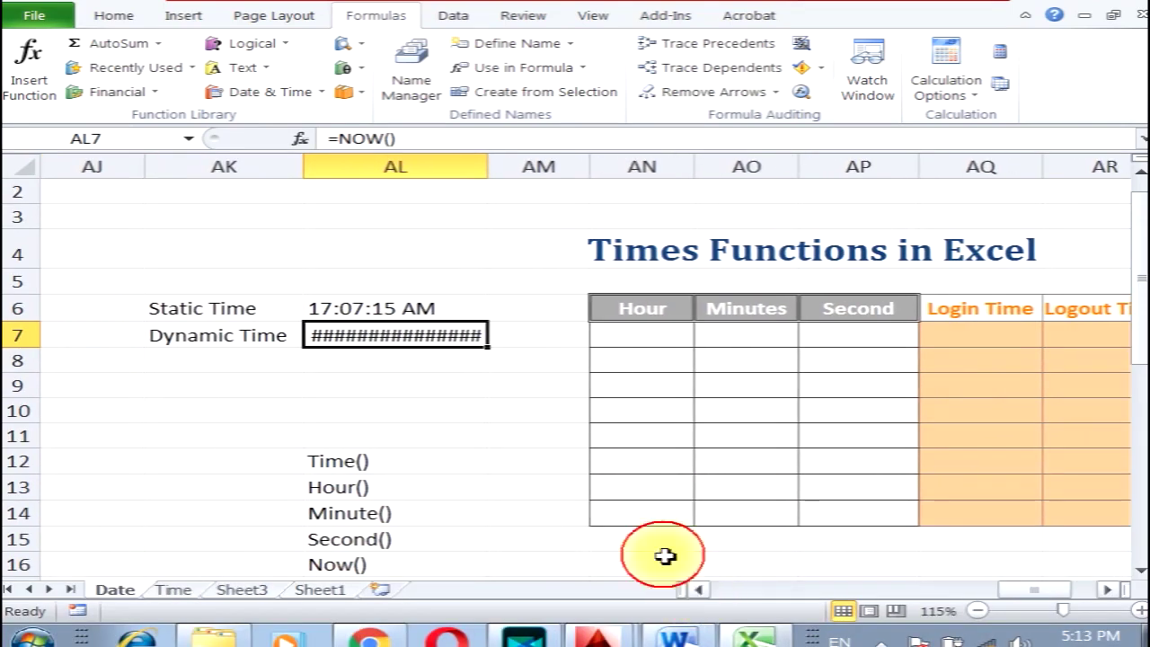
{"action": "left_click_drag", "start_coordinate": [489, 171], "coordinate": [490, 174]}
{"action": "double_click", "coordinate": [491, 173]}
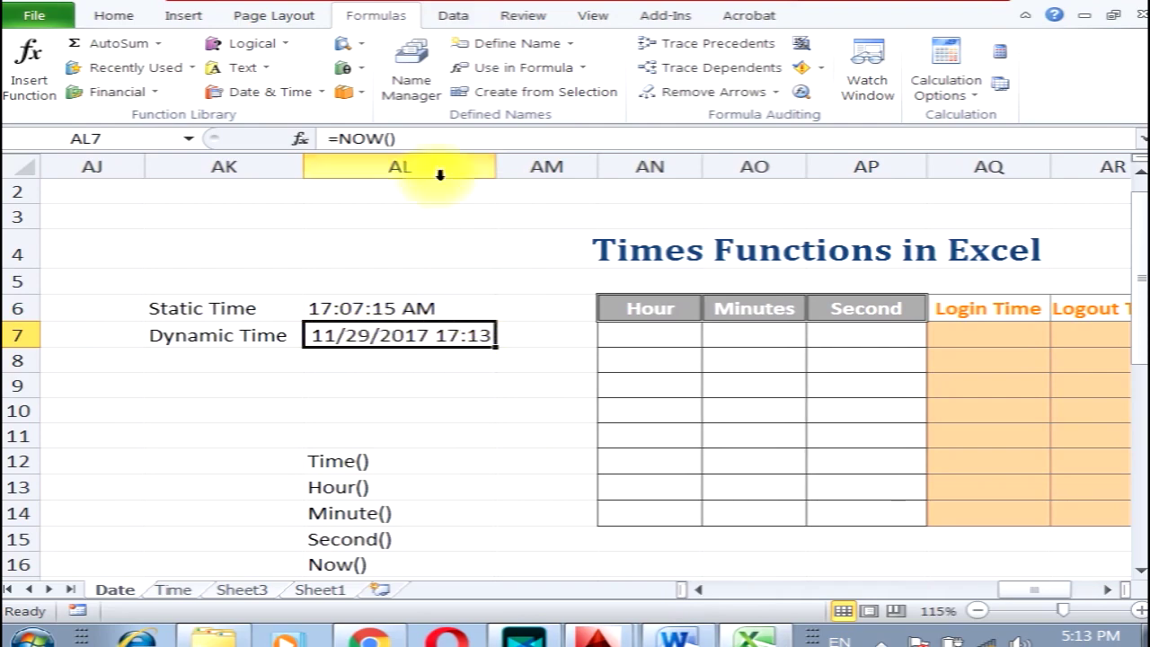
{"action": "left_click", "coordinate": [133, 18]}
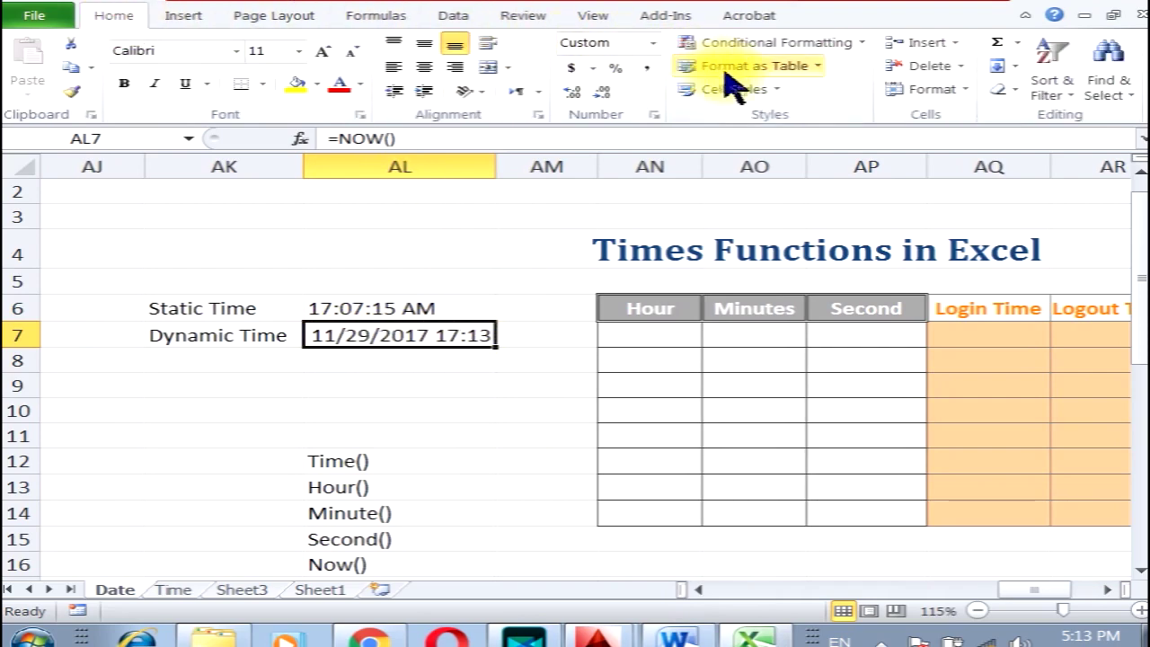
- Format AL7 with the 1:30:55 PM time type so NOW() shows 5:13:50 PM
{"action": "left_click", "coordinate": [654, 115]}
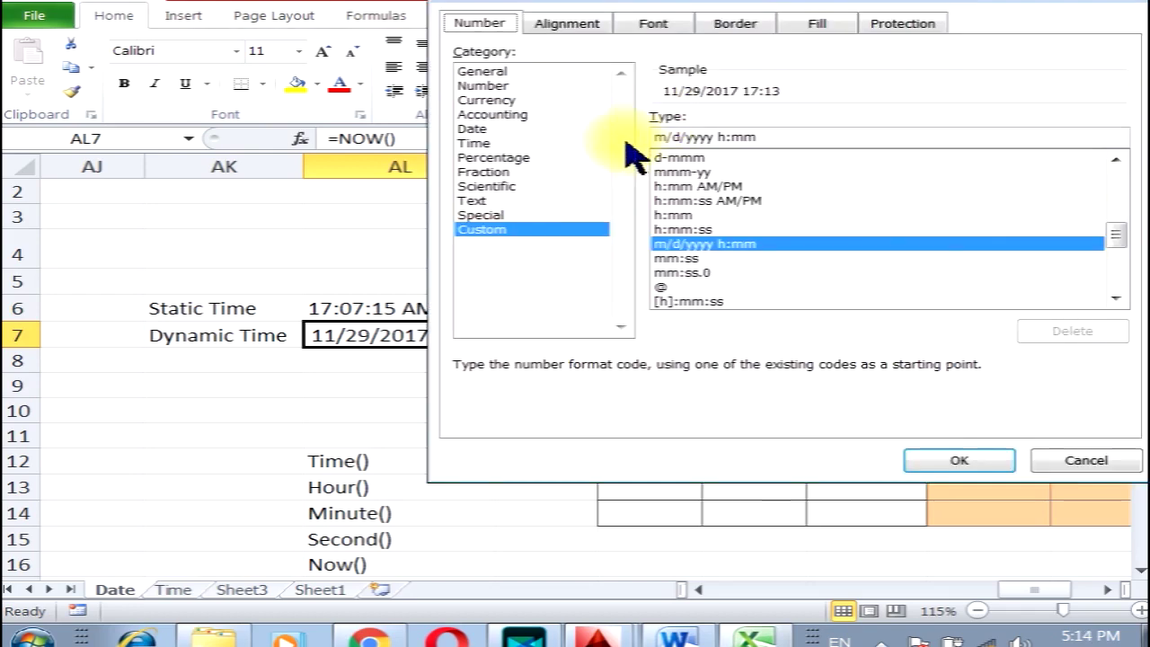
{"action": "left_click", "coordinate": [476, 144]}
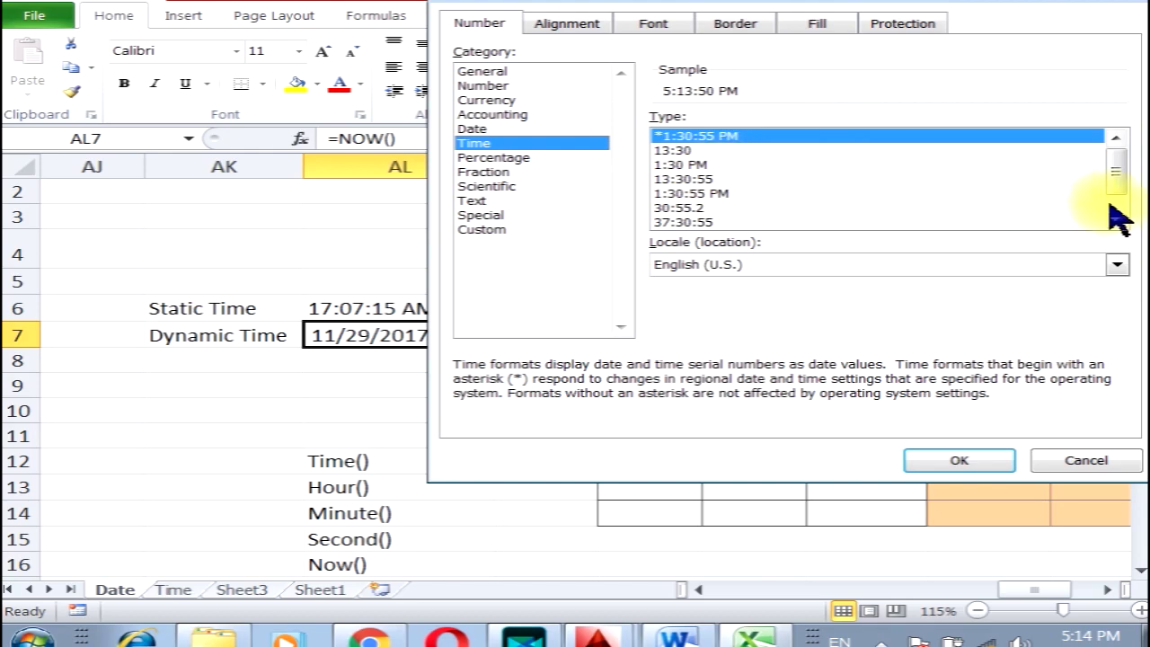
{"action": "left_click", "coordinate": [675, 150]}
{"action": "left_click", "coordinate": [673, 165]}
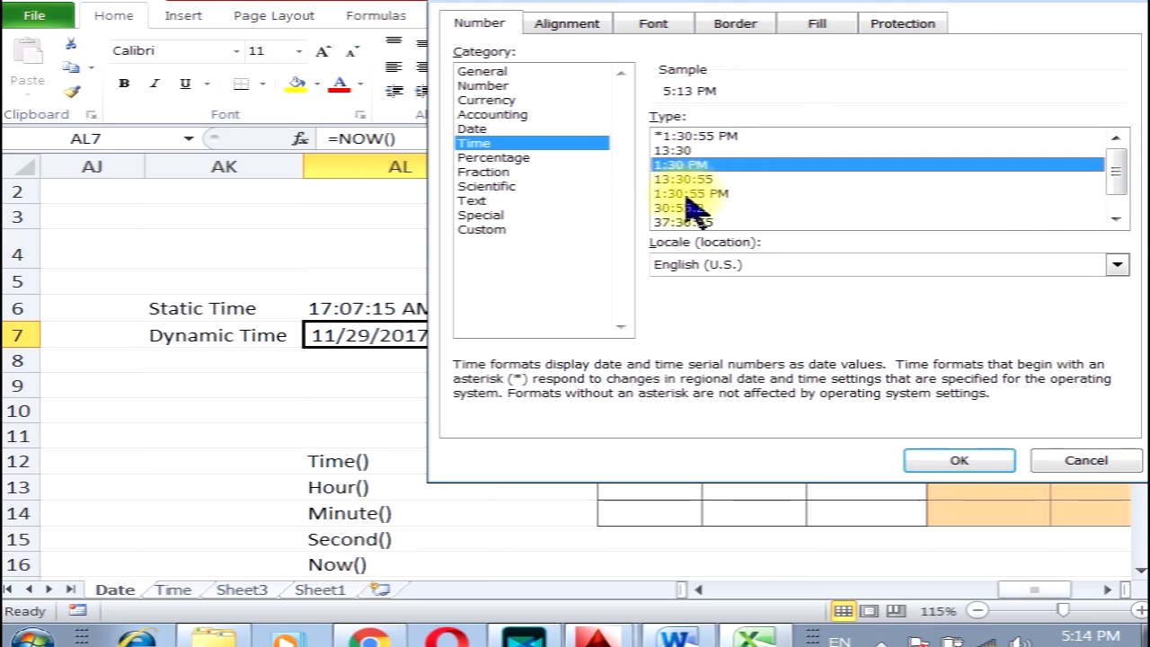
{"action": "left_click", "coordinate": [657, 194]}
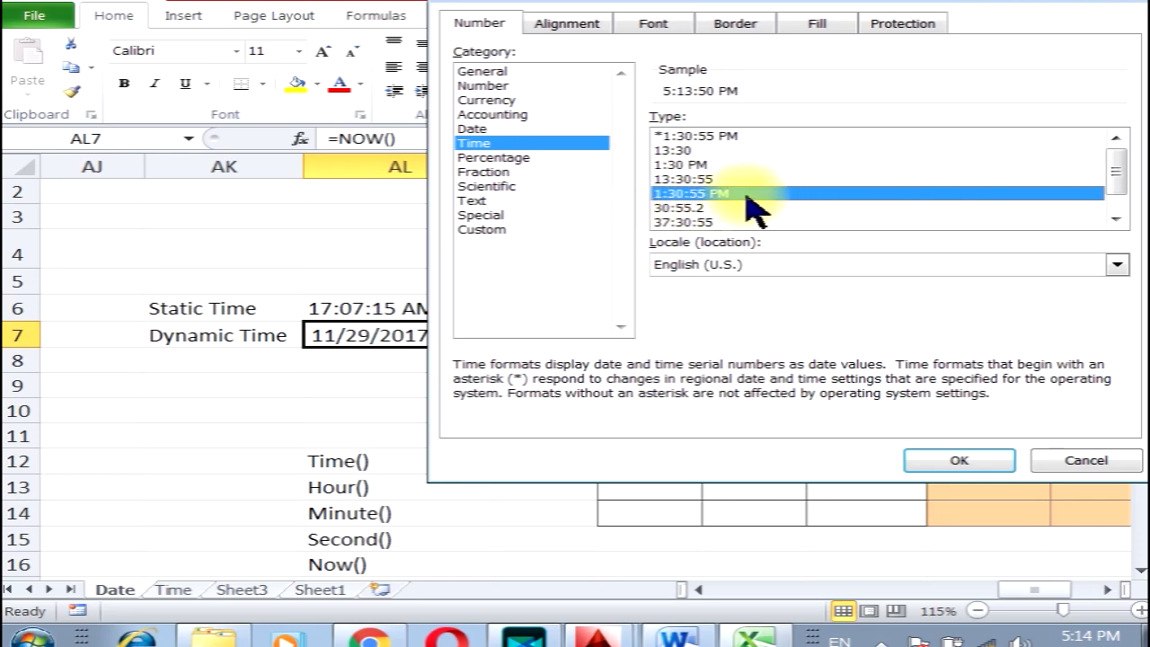
{"action": "left_click", "coordinate": [939, 460]}
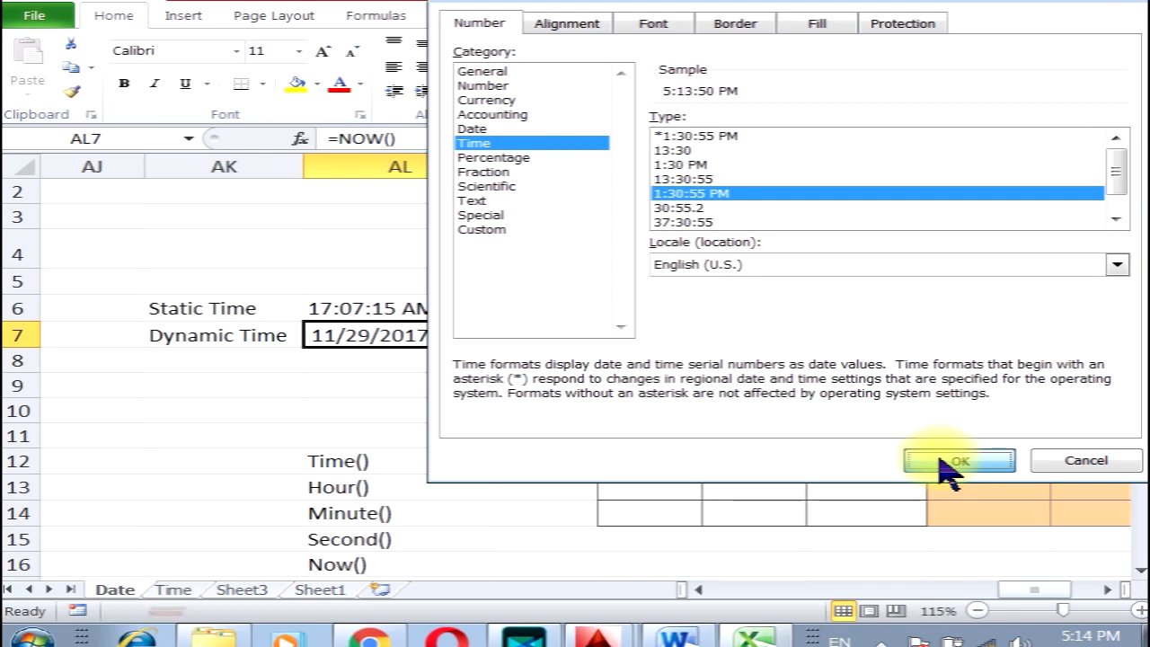
{"action": "left_click", "coordinate": [942, 461]}
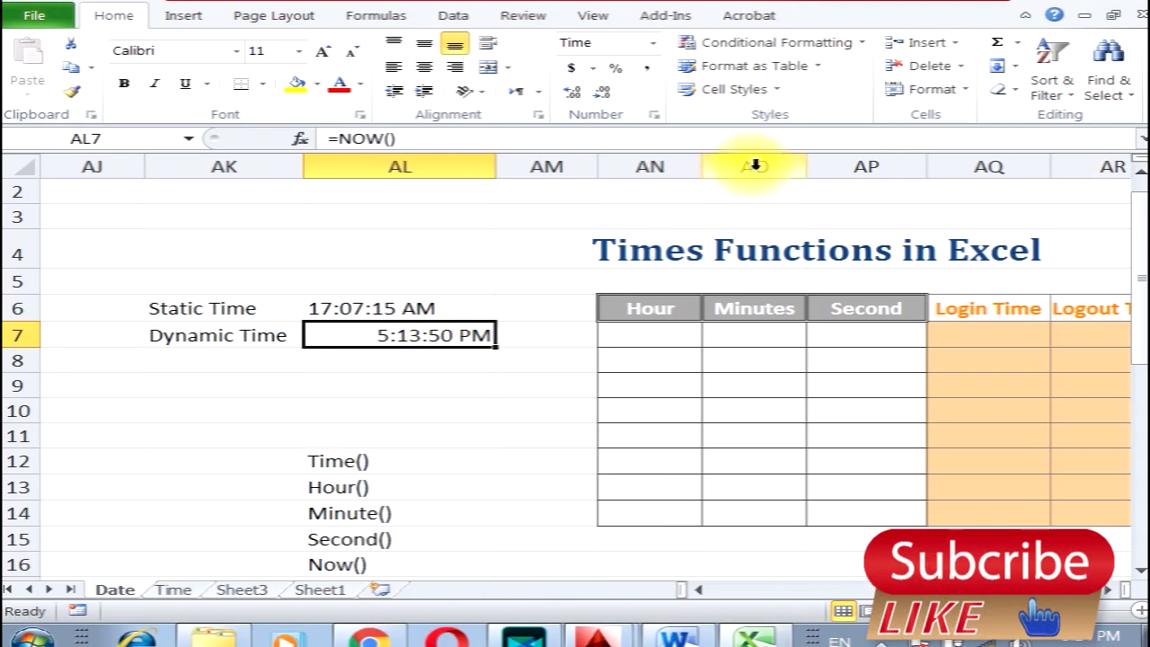
- Recalculate the sheet several times to refresh the NOW() time in AL7
{"action": "left_click", "coordinate": [395, 16]}
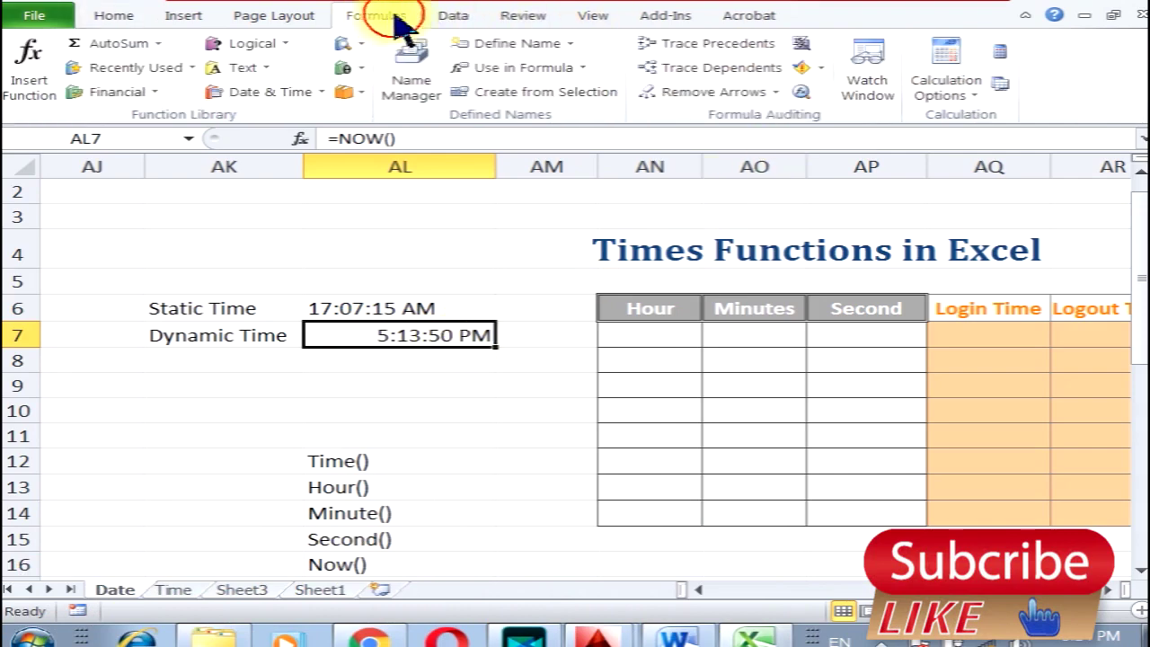
{"action": "left_click", "coordinate": [999, 45]}
{"action": "left_click", "coordinate": [999, 45]}
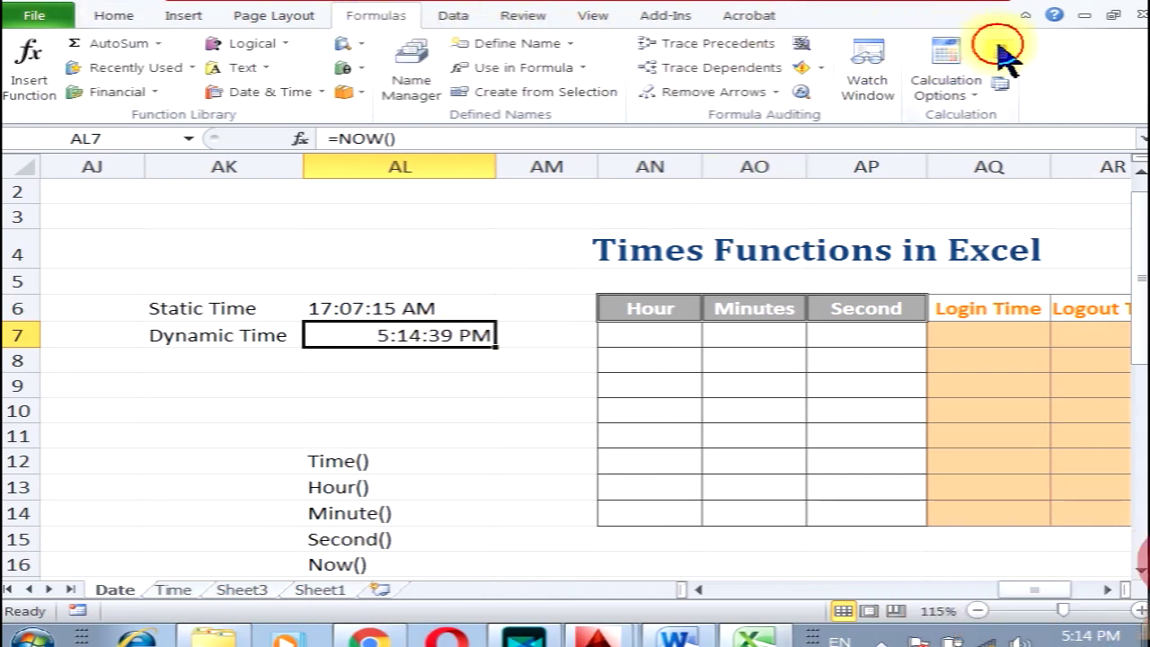
{"action": "left_click", "coordinate": [998, 45]}
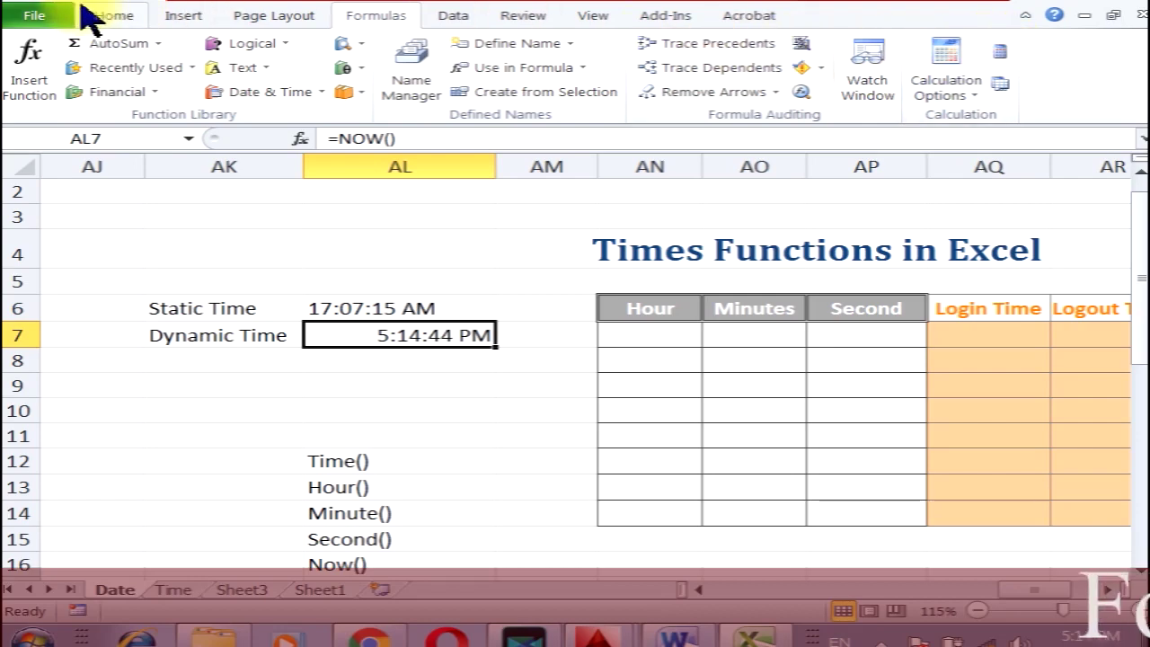
- Try the 1:30 PM format on AL7, then settle on 1:30:55 PM, showing 5:14:44 PM
{"action": "left_click", "coordinate": [108, 15]}
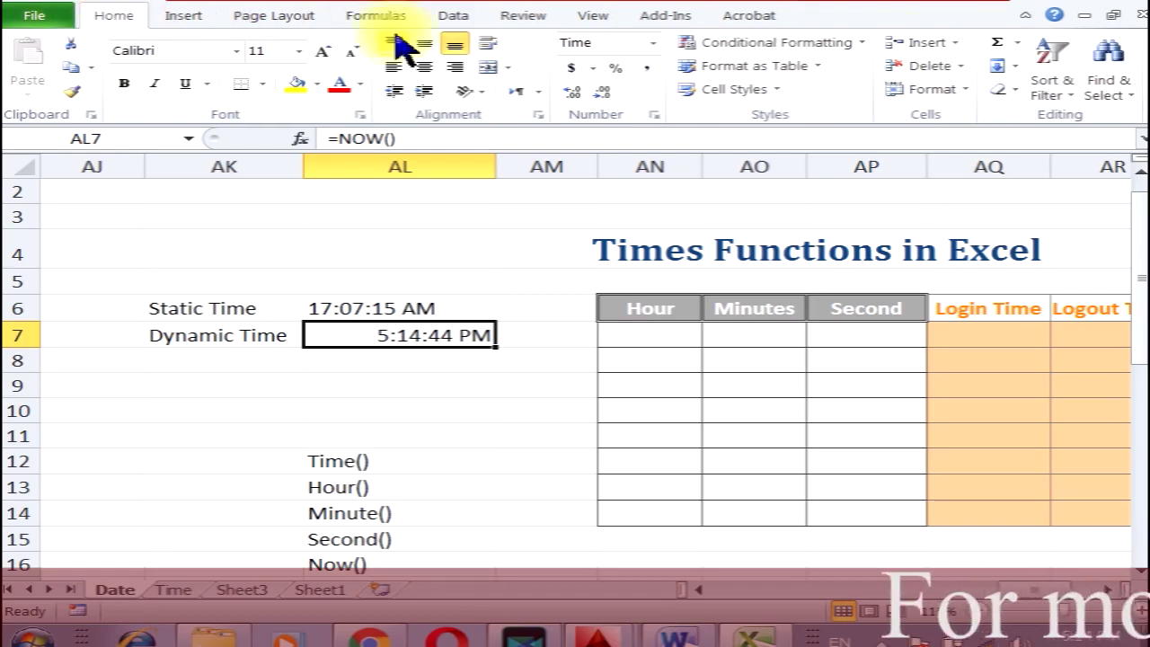
{"action": "left_click", "coordinate": [653, 115]}
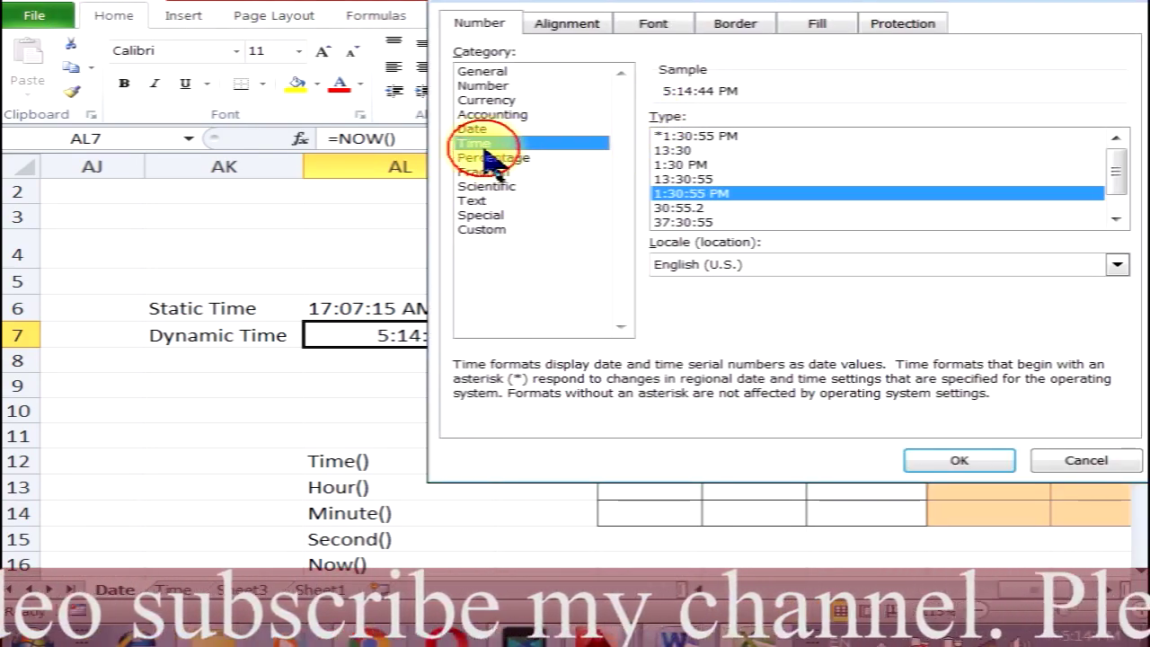
{"action": "left_click", "coordinate": [674, 165]}
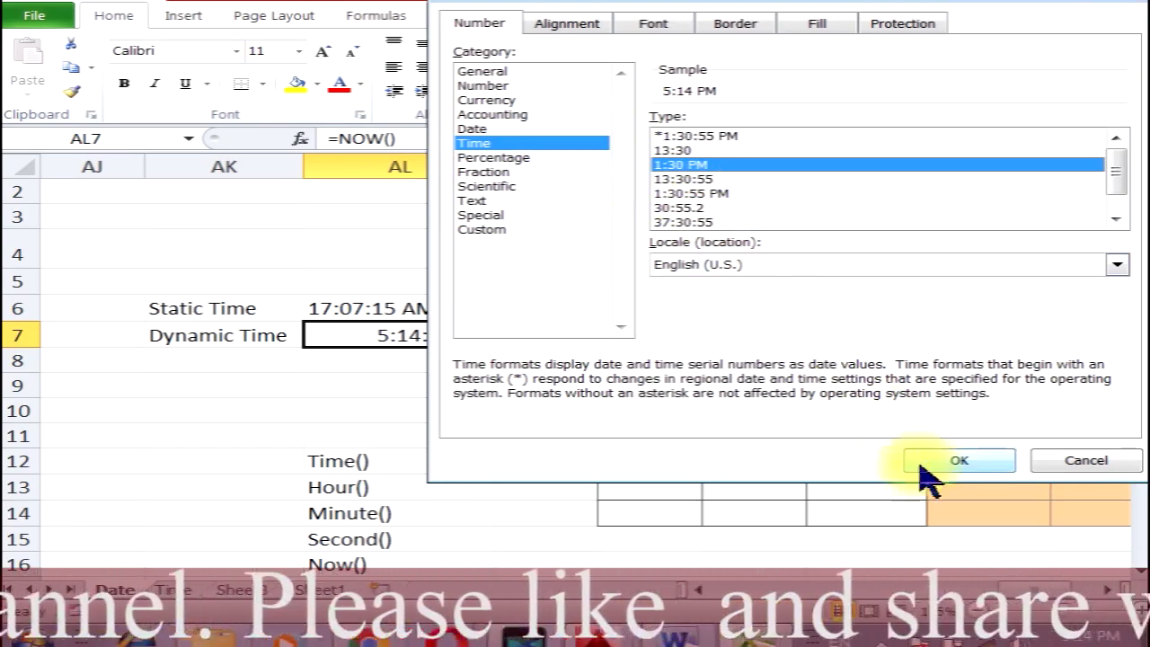
{"action": "left_click", "coordinate": [958, 460]}
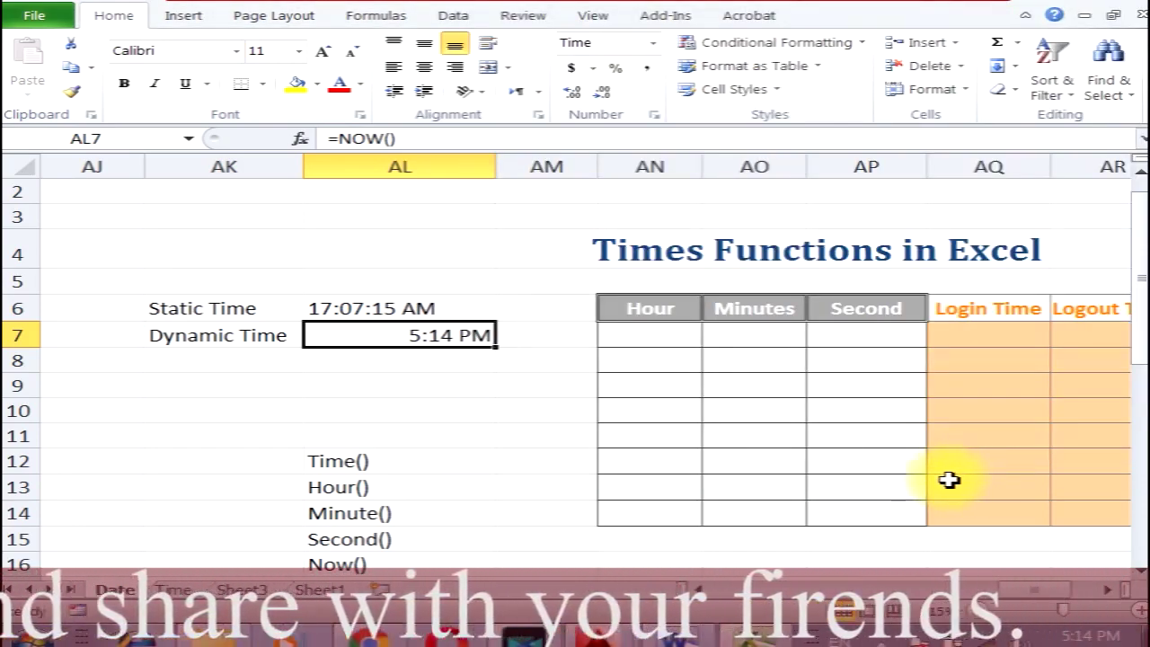
{"action": "left_click", "coordinate": [666, 121]}
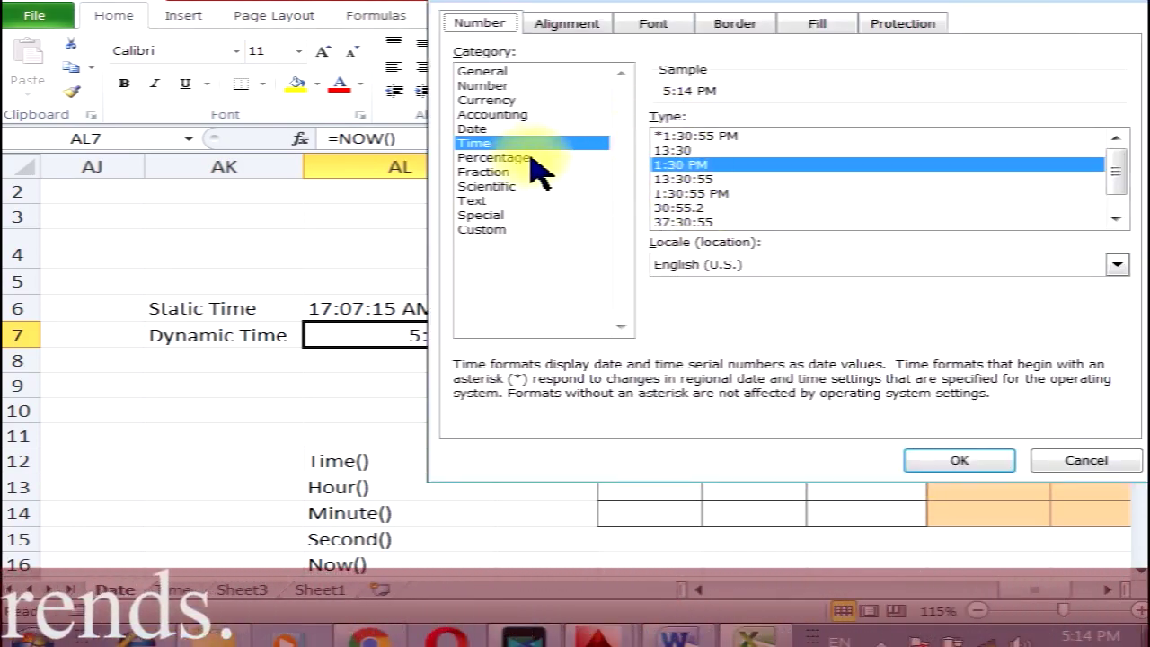
{"action": "left_click", "coordinate": [708, 194]}
{"action": "left_click", "coordinate": [954, 462]}
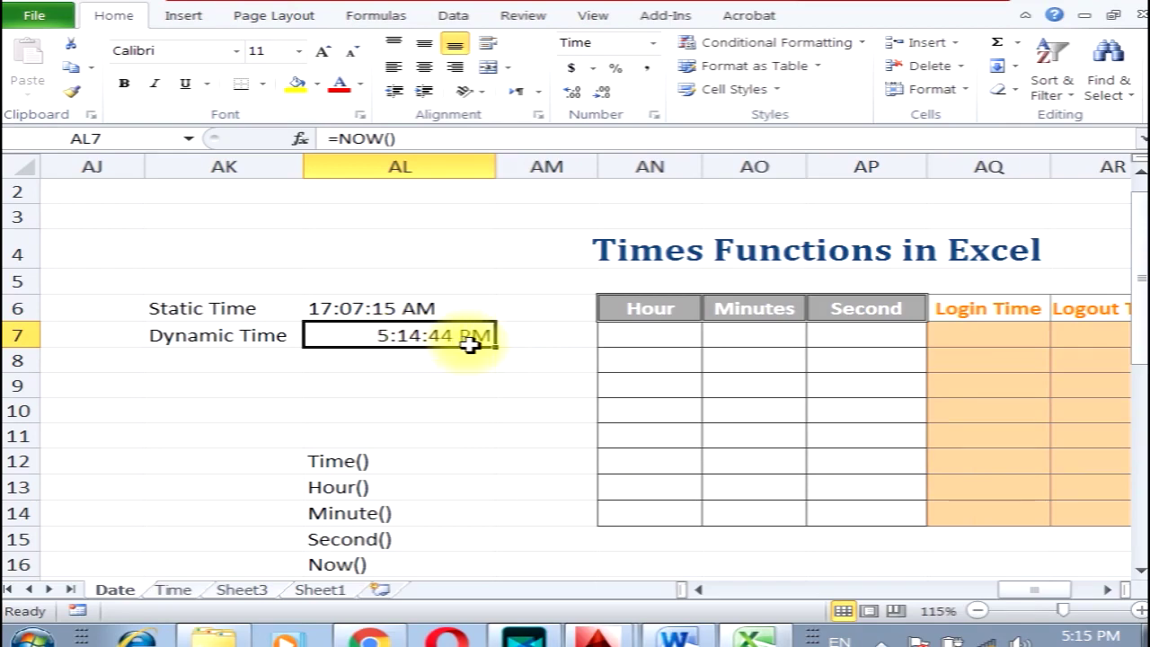
{"action": "left_click", "coordinate": [426, 300]}
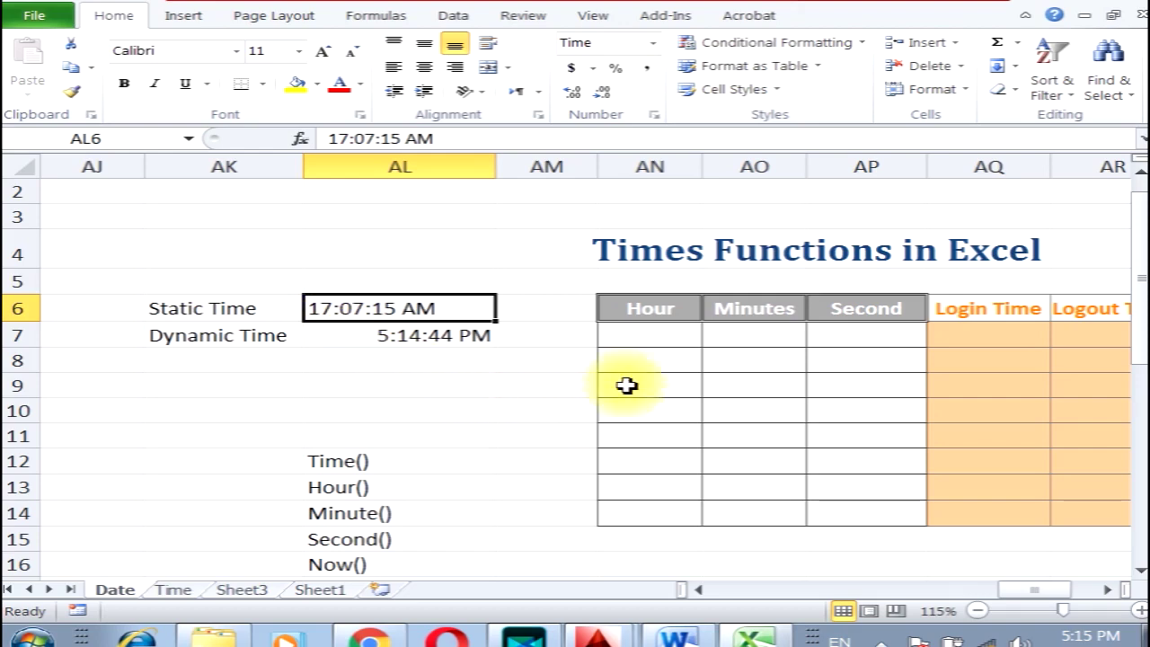
{"action": "left_click", "coordinate": [656, 337]}
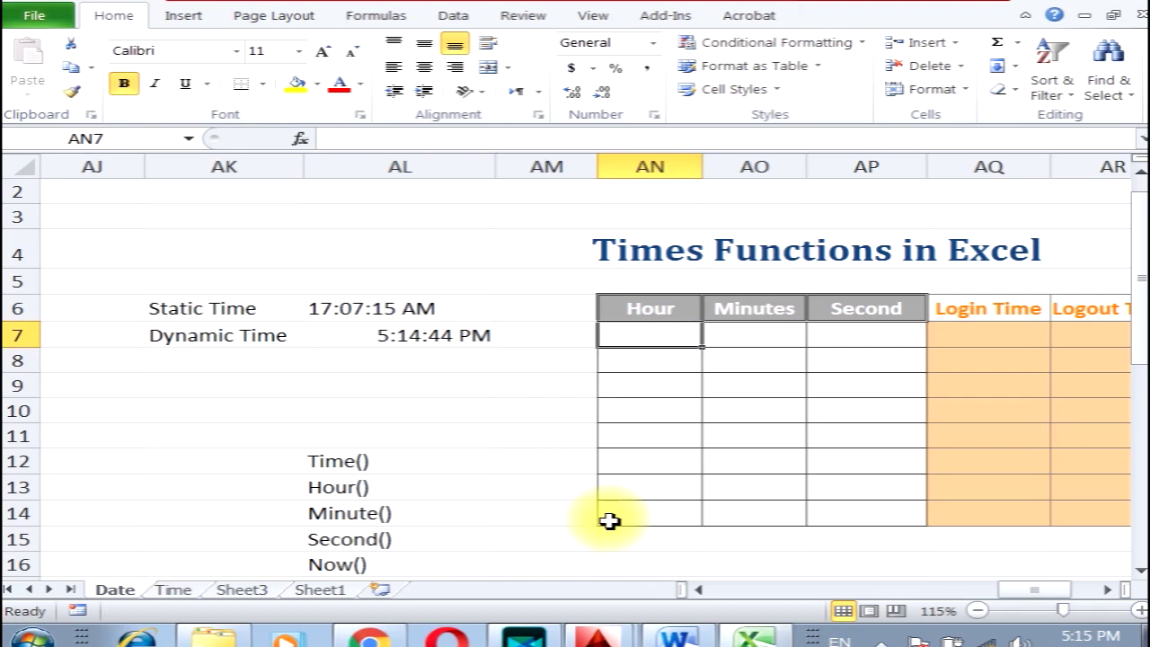
- Enter 5, 15 and 50 as row 7's hour, minutes and seconds
{"action": "type", "text": "5"}
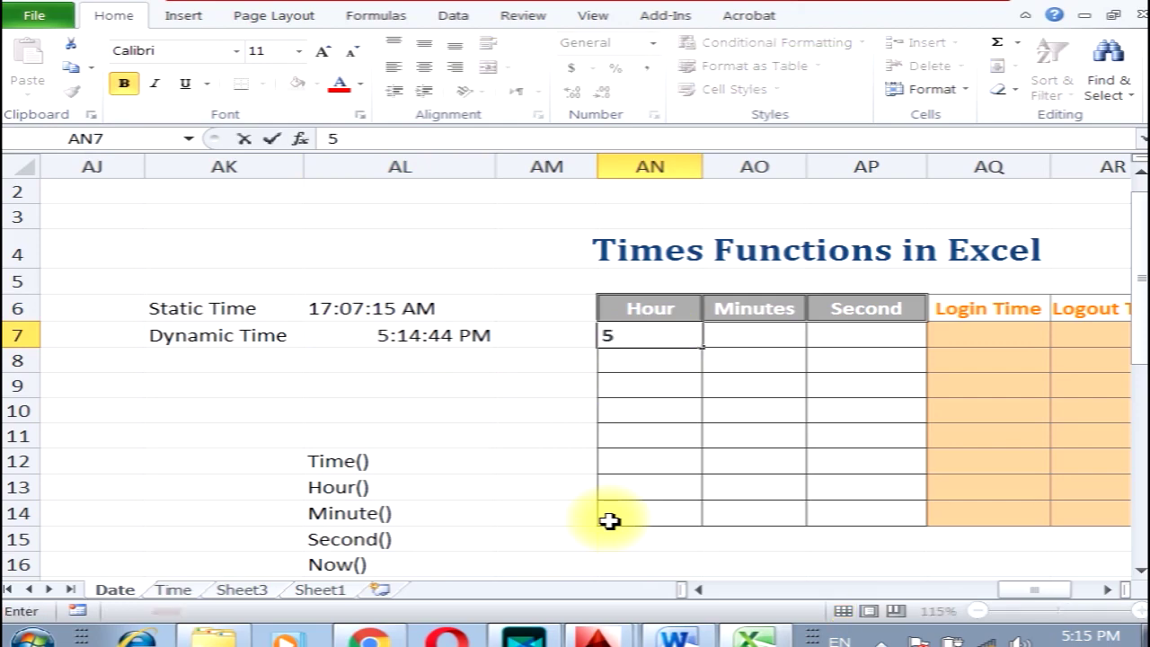
{"action": "key", "text": "Tab"}
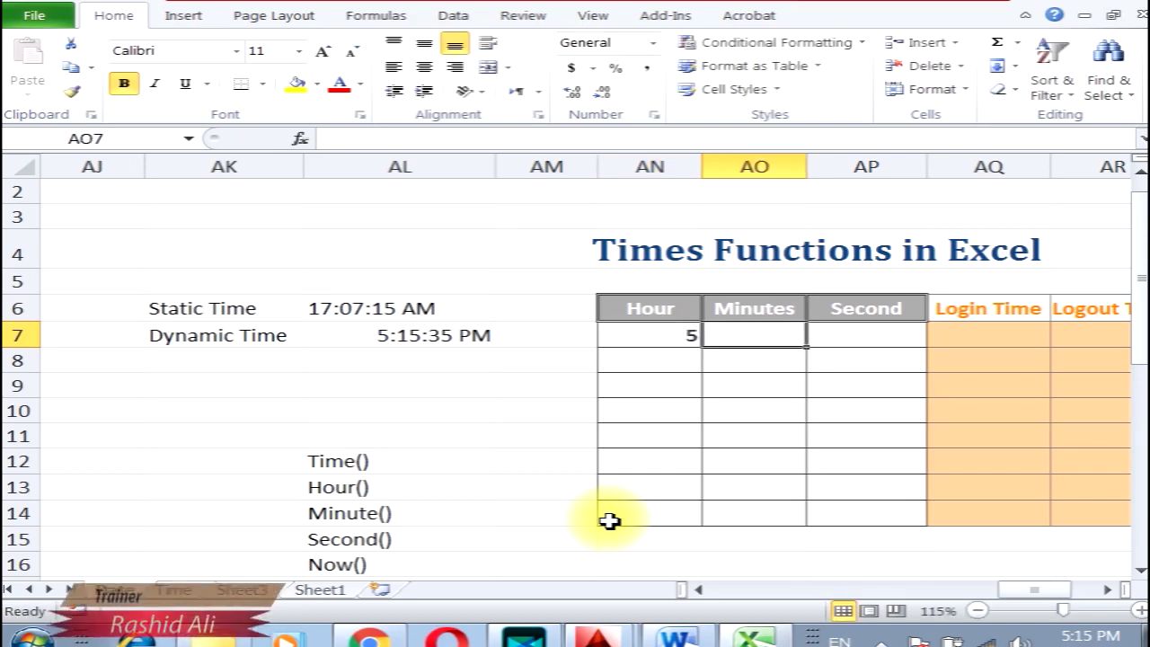
{"action": "type", "text": "15"}
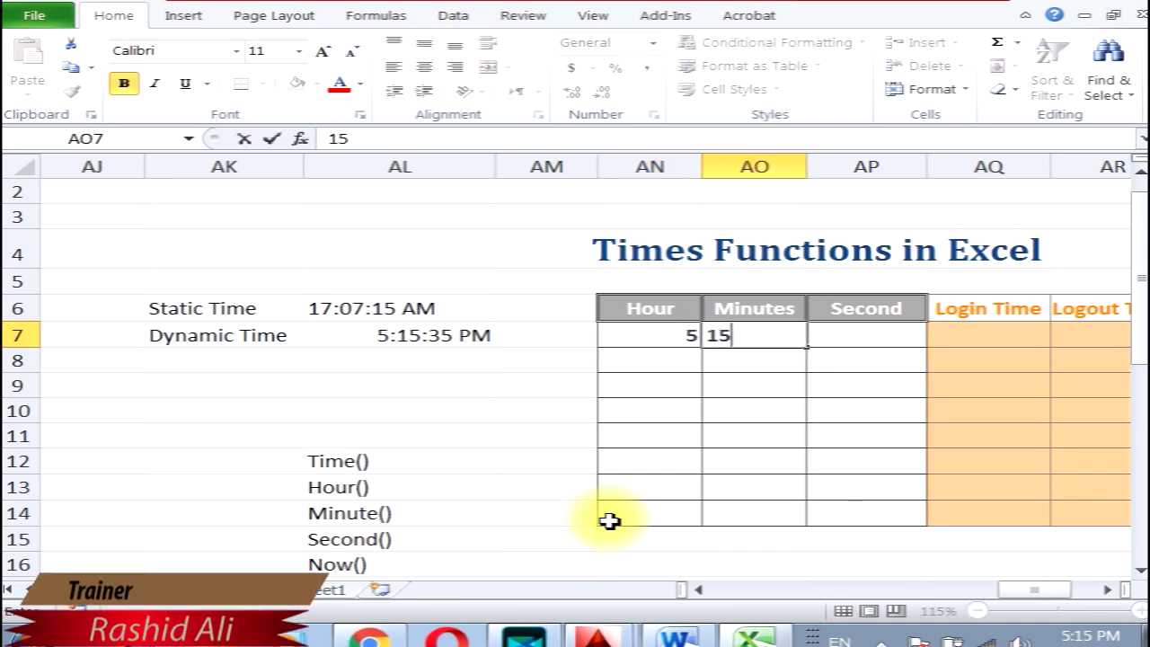
{"action": "key", "text": "Tab"}
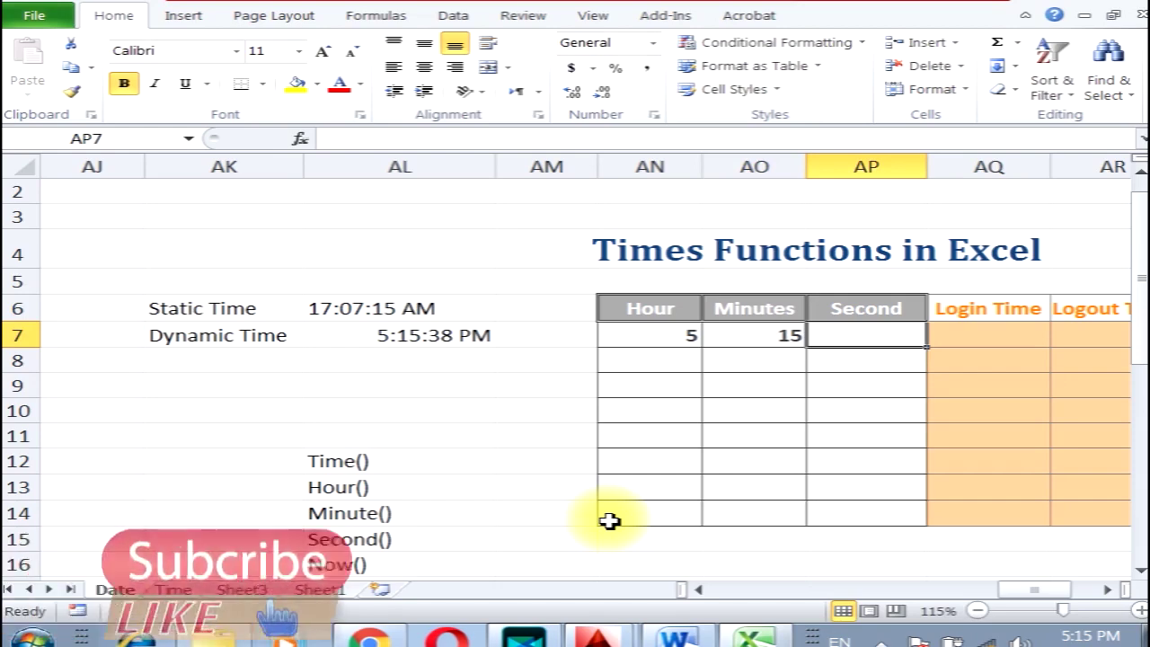
{"action": "type", "text": "50"}
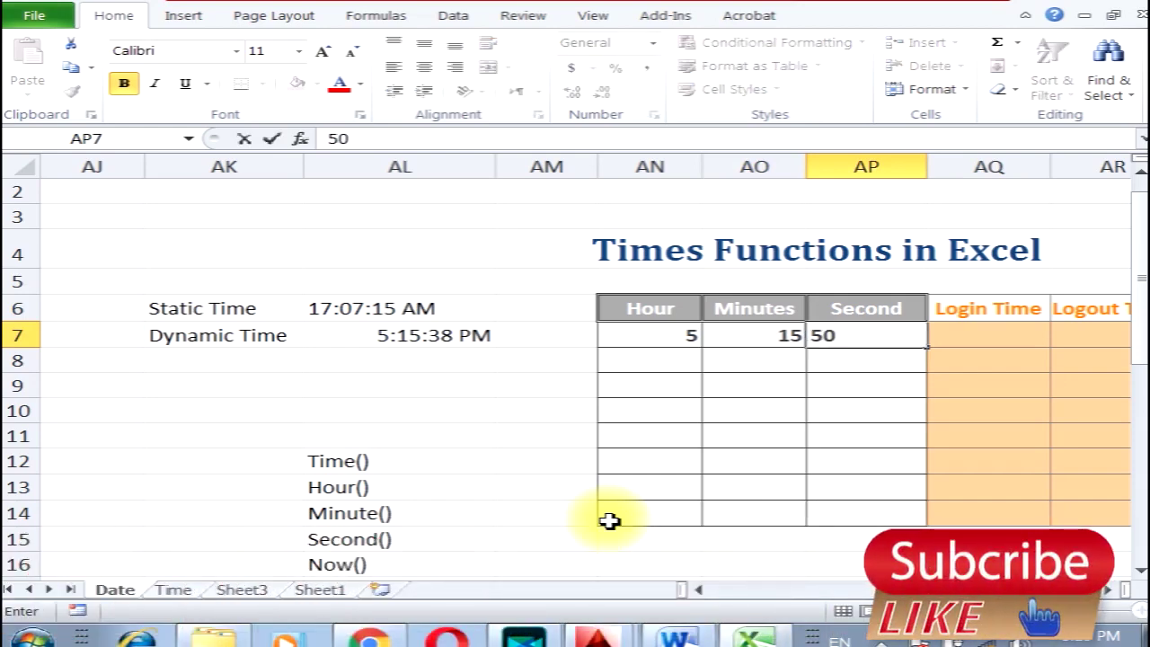
{"action": "key", "text": "Return"}
{"action": "left_click", "coordinate": [647, 338]}
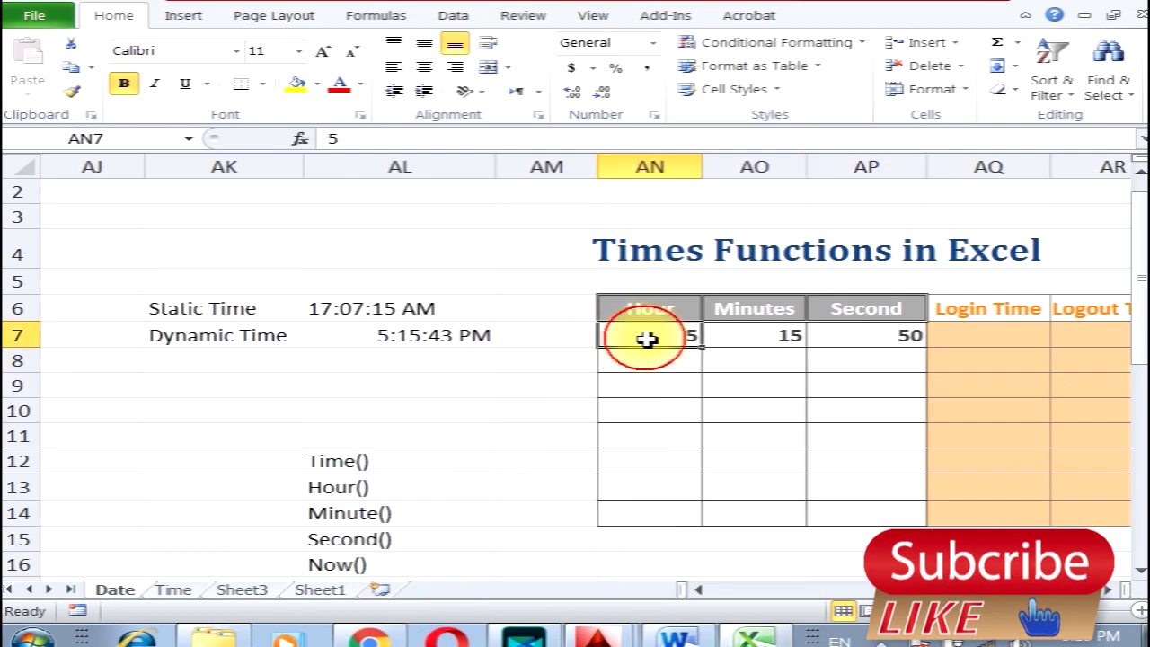
{"action": "left_click", "coordinate": [795, 336]}
{"action": "left_click", "coordinate": [870, 336]}
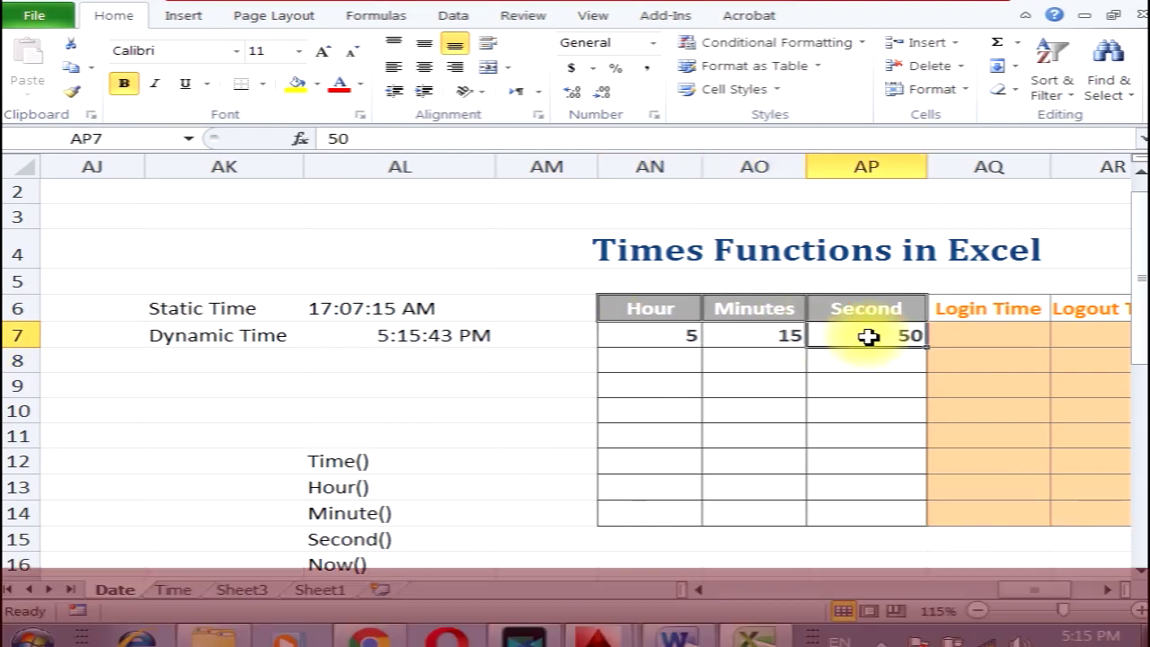
{"action": "left_click", "coordinate": [1115, 592]}
{"action": "left_click", "coordinate": [1114, 592]}
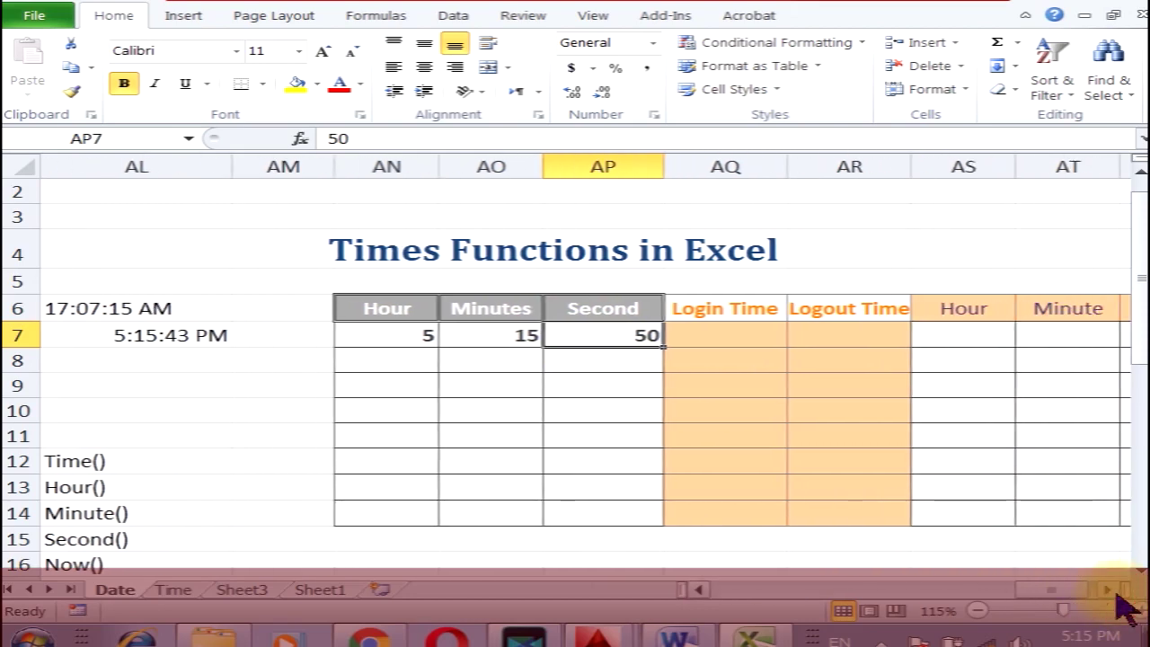
{"action": "left_click", "coordinate": [700, 340]}
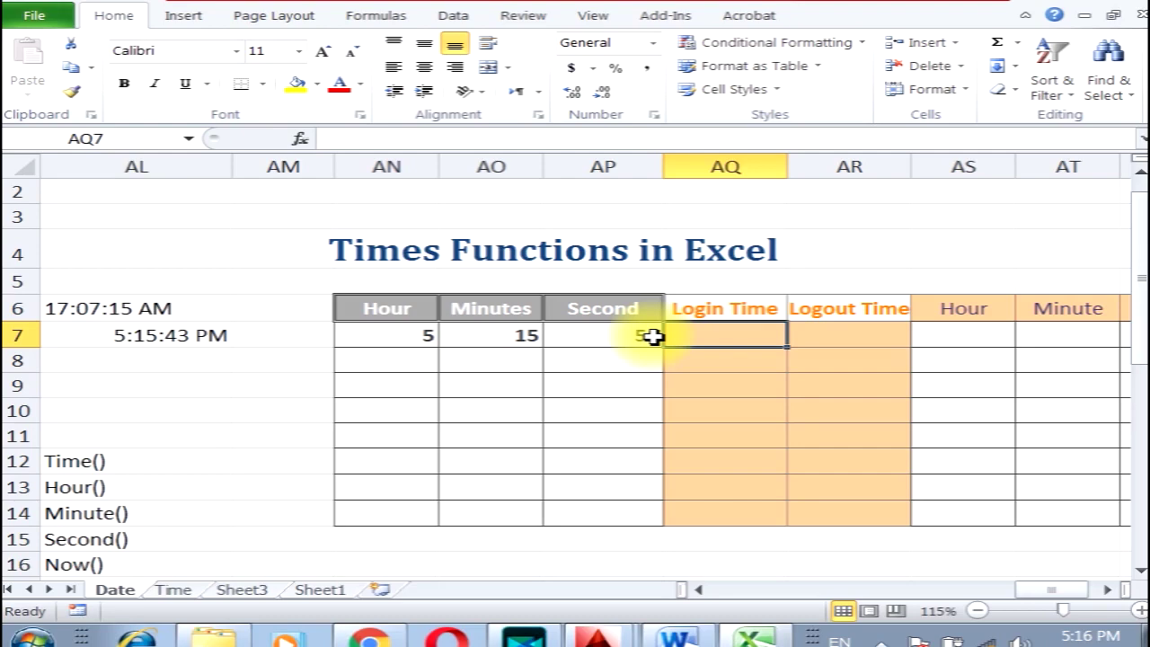
- Change the row 7 hour in AN7 to 17
{"action": "left_click", "coordinate": [423, 335]}
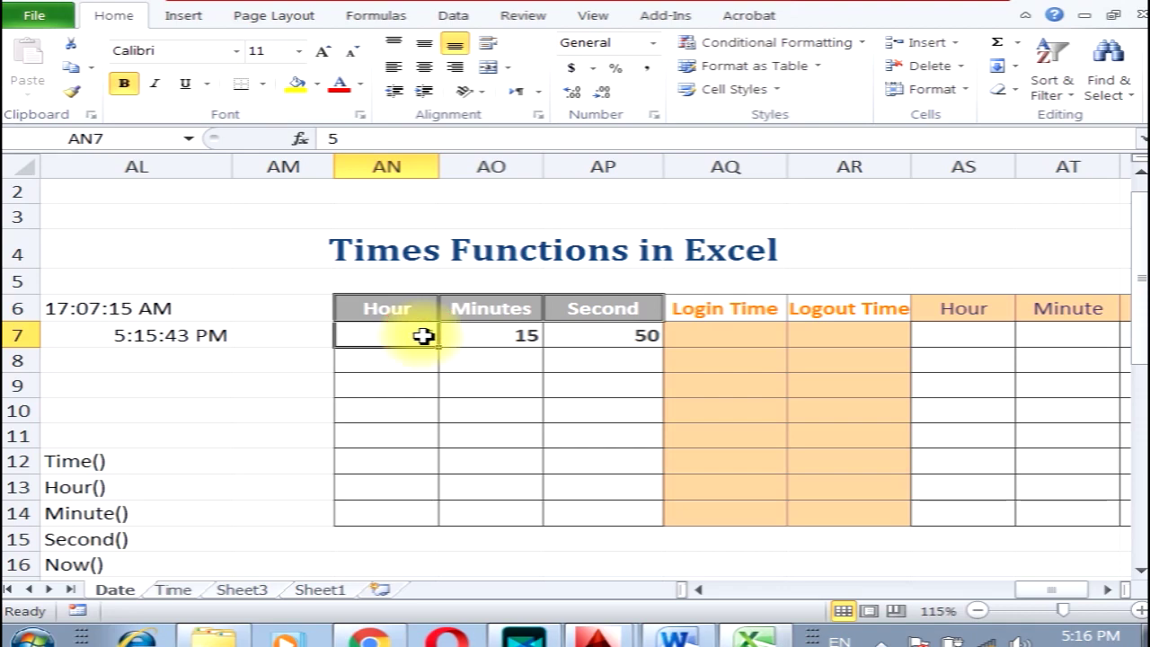
{"action": "type", "text": "17"}
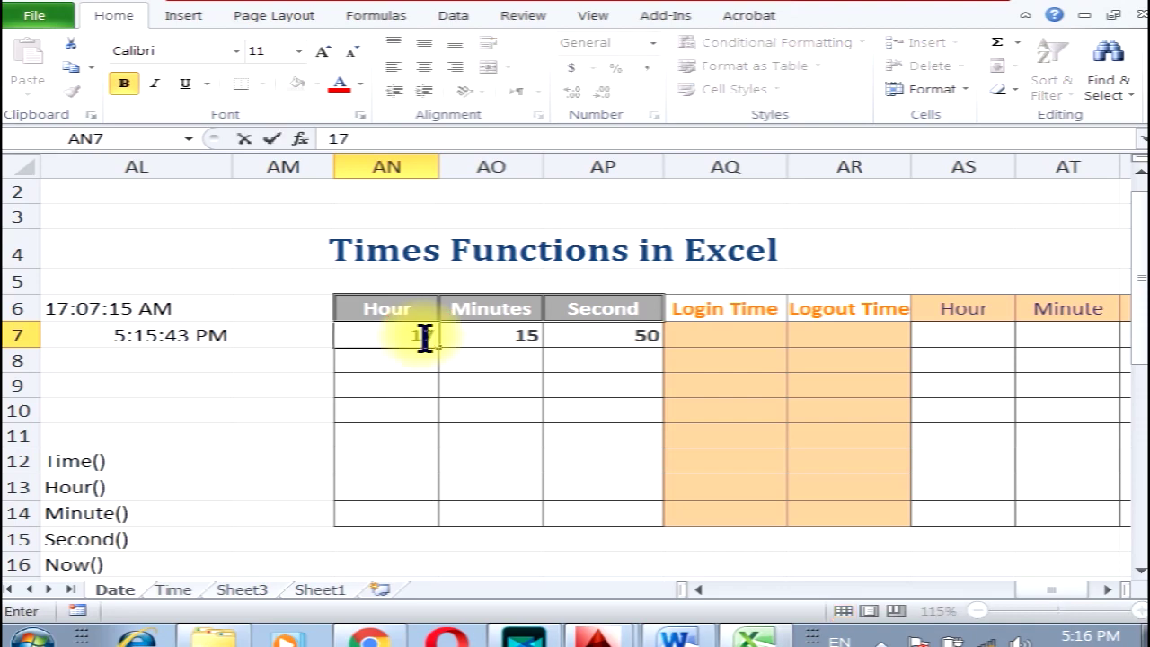
{"action": "key", "text": "Return"}
{"action": "left_click", "coordinate": [722, 336]}
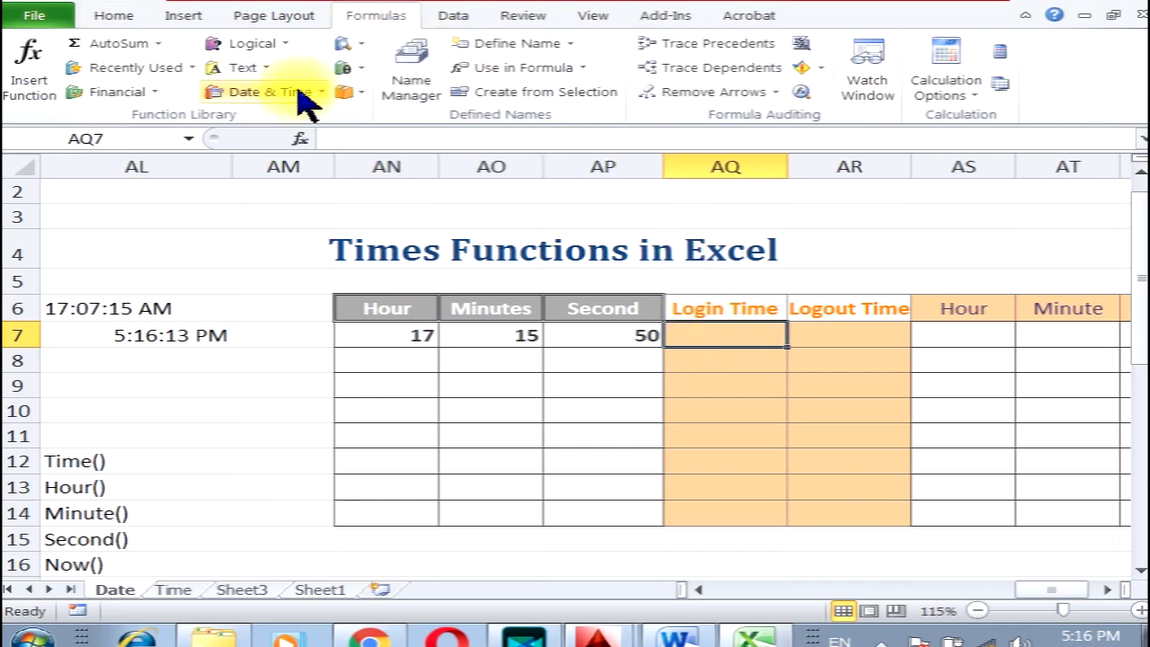
- Insert =TIME(AN7,AO7,AP7) in Login Time cell AQ7, displaying 5:15 PM
{"action": "left_click", "coordinate": [302, 94]}
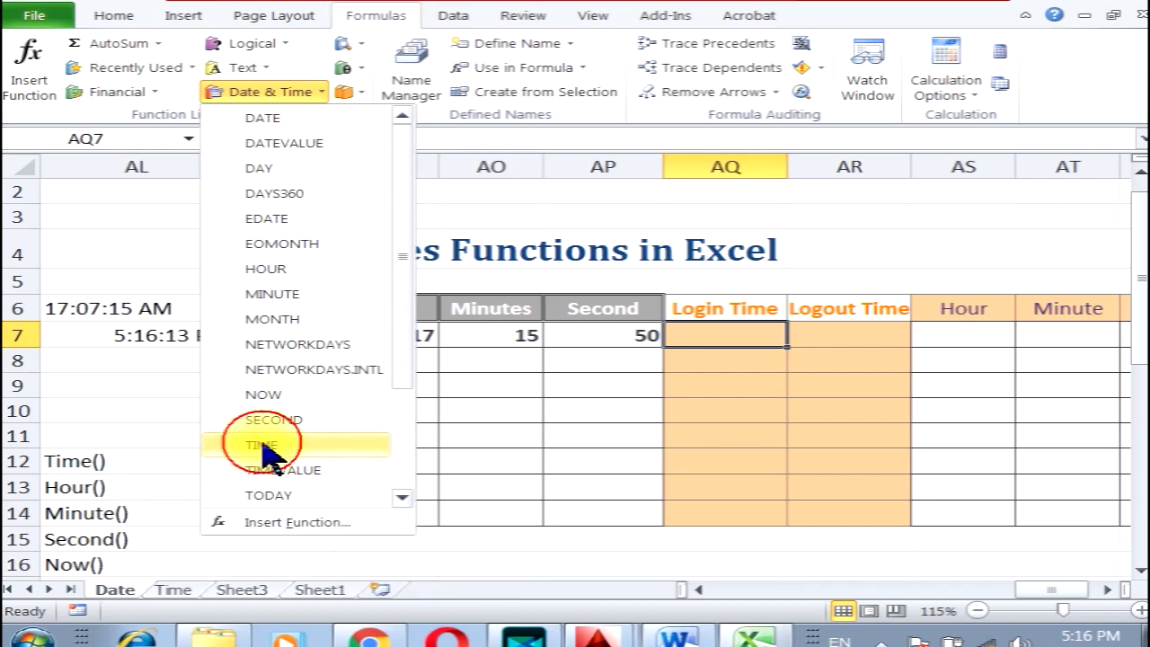
{"action": "left_click", "coordinate": [265, 445]}
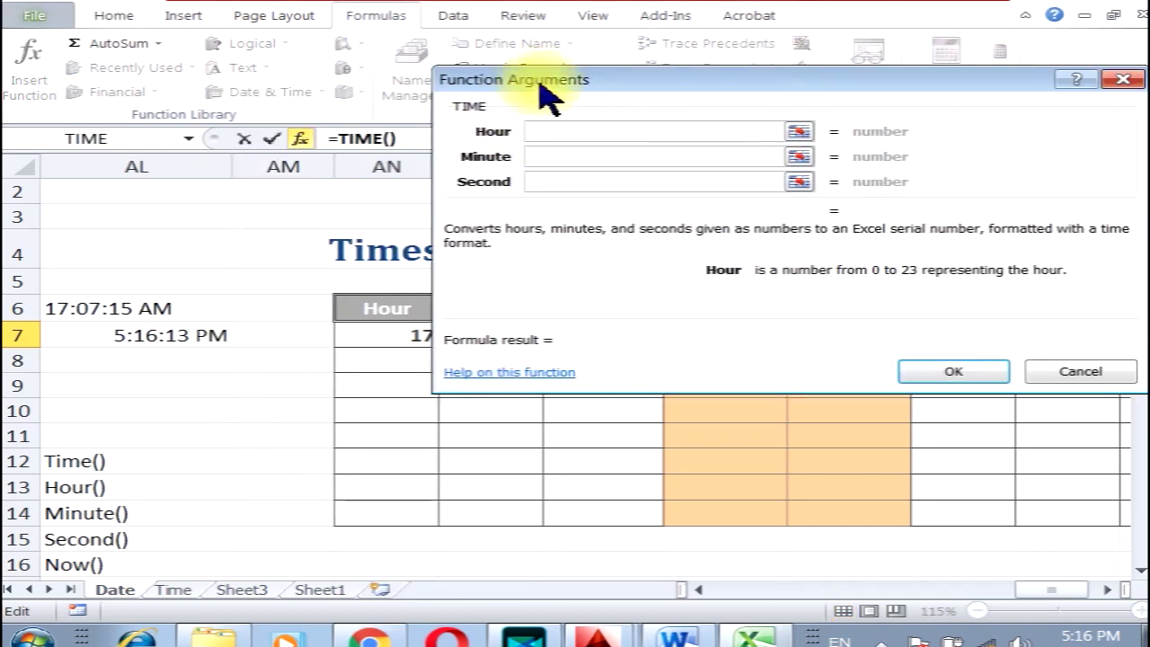
{"action": "mouse_move", "coordinate": [539, 102]}
{"action": "left_mouse_down"}
{"action": "mouse_move", "coordinate": [463, 382]}
{"action": "mouse_move", "coordinate": [457, 372]}
{"action": "left_mouse_up"}
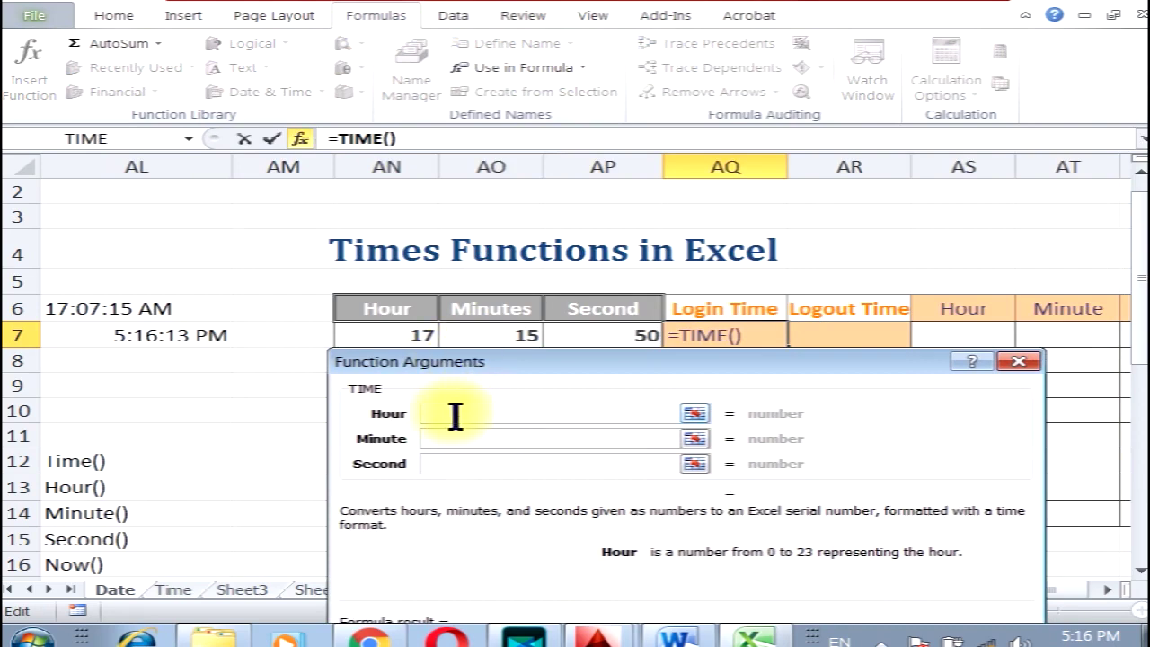
{"action": "left_click", "coordinate": [398, 335]}
{"action": "left_click", "coordinate": [486, 438]}
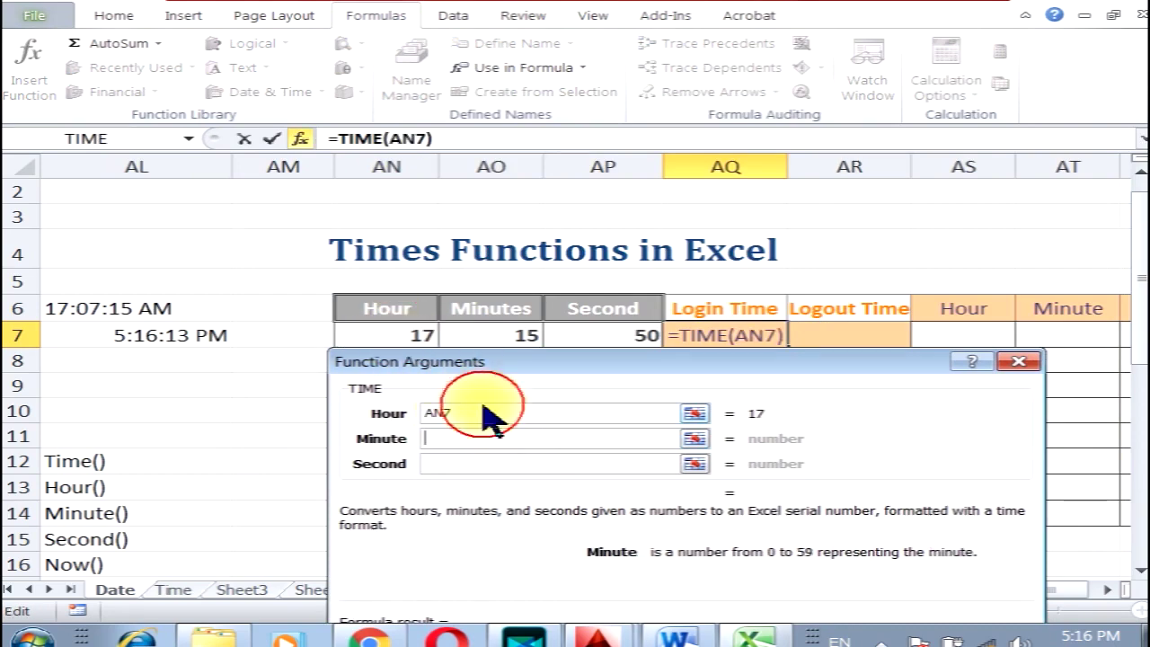
{"action": "left_click", "coordinate": [501, 335]}
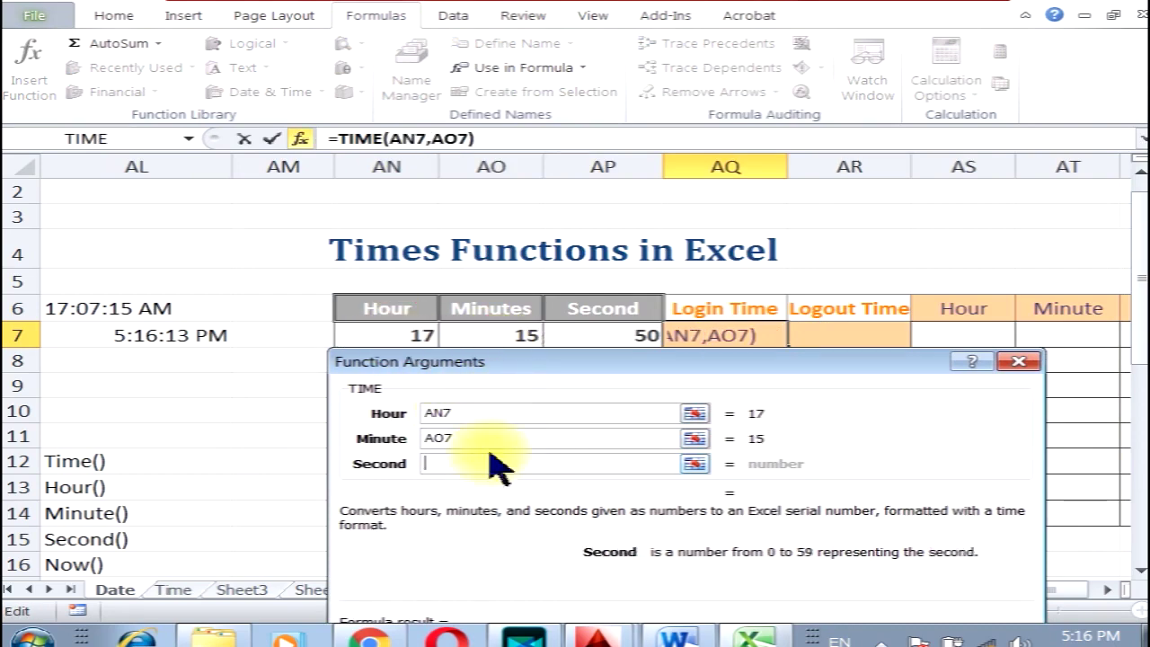
{"action": "left_click", "coordinate": [589, 331]}
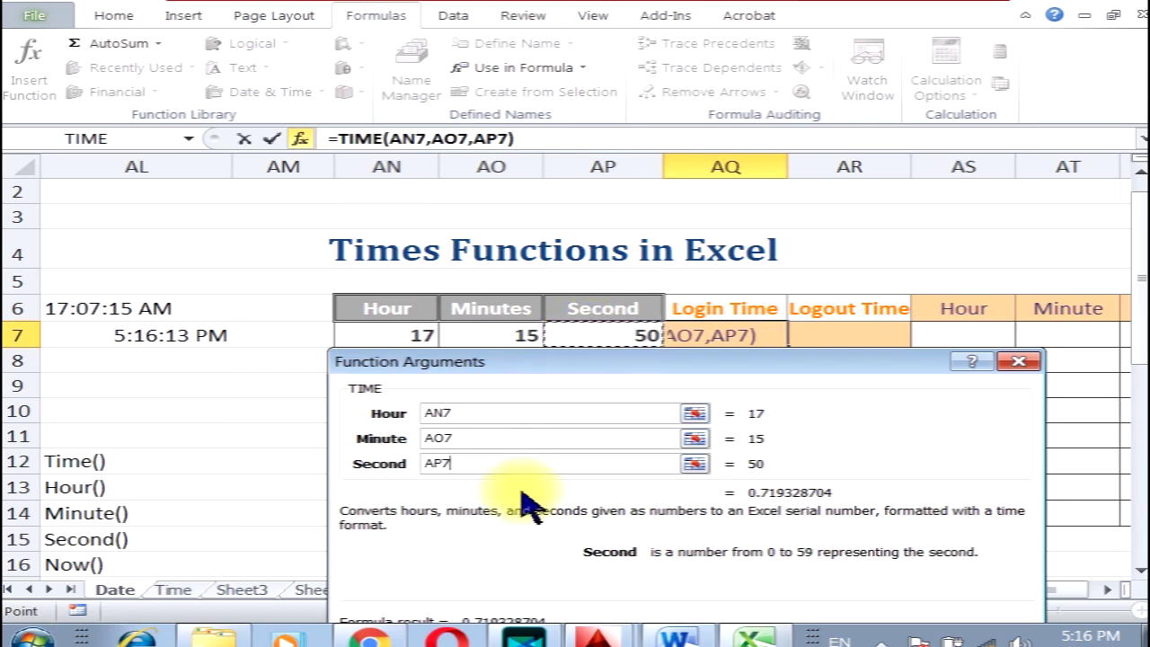
{"action": "left_click_drag", "start_coordinate": [526, 363], "coordinate": [452, 2]}
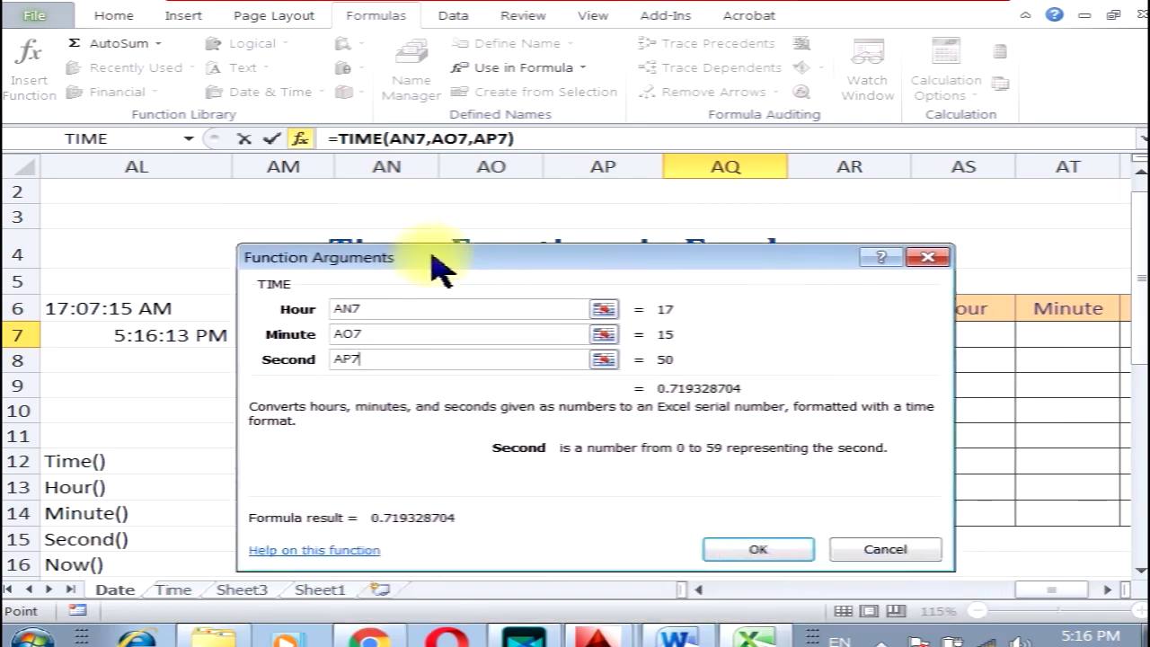
{"action": "left_click", "coordinate": [770, 281]}
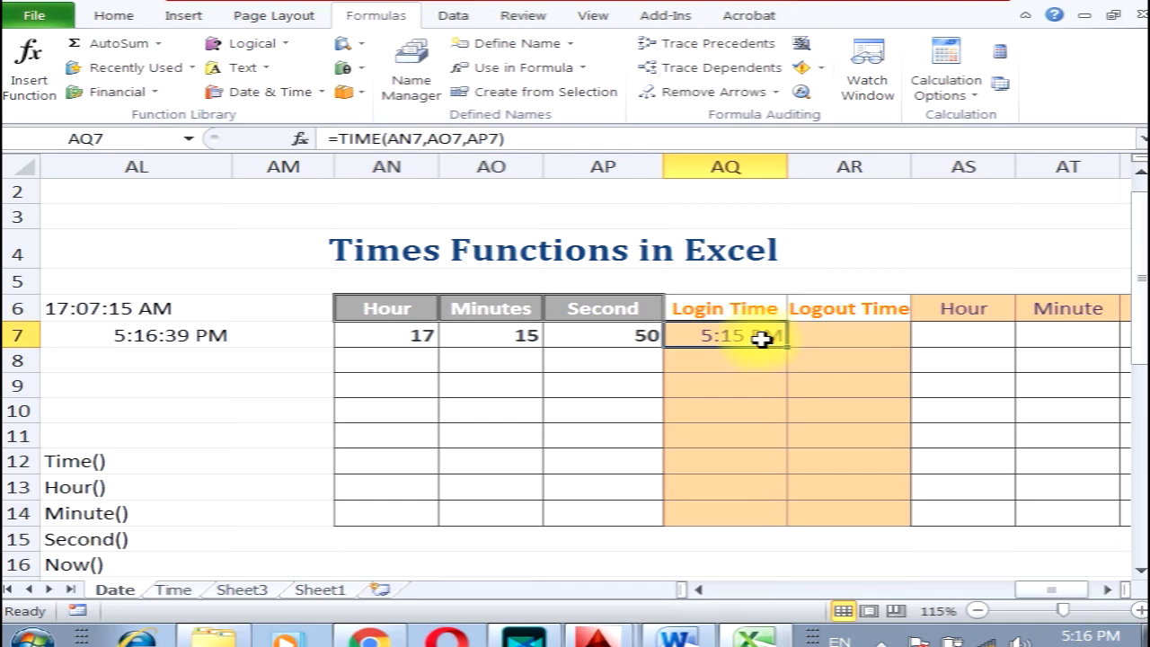
- Enter 18, 20 and 35 as row 8's hour, minutes and seconds
{"action": "left_click", "coordinate": [394, 362]}
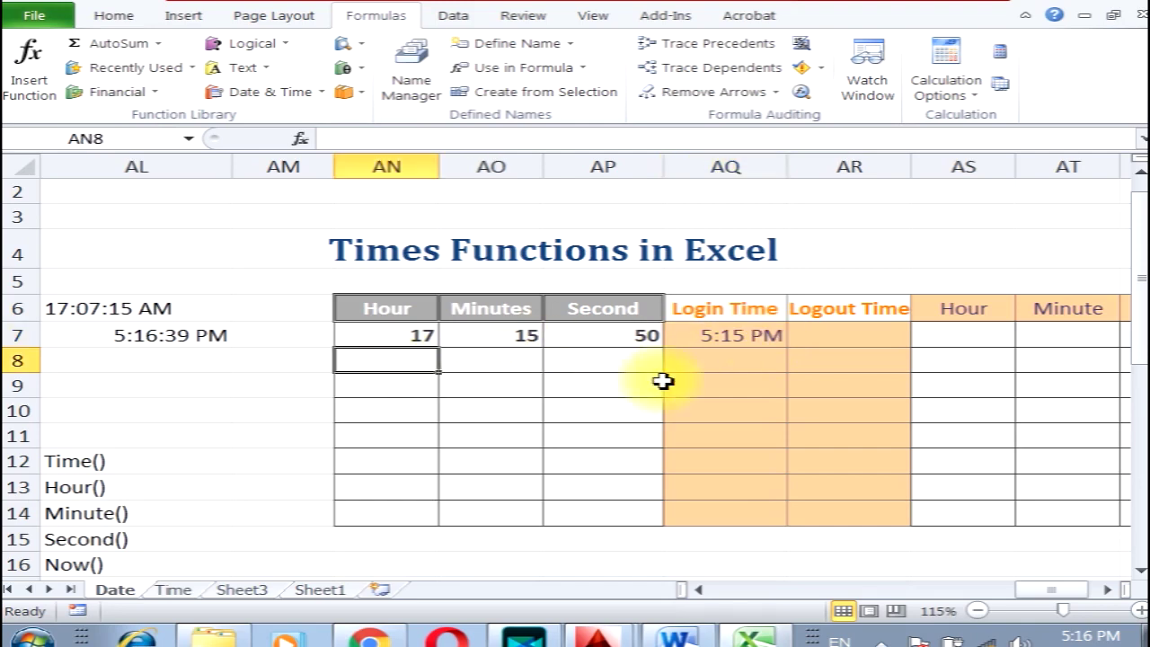
{"action": "type", "text": "18"}
{"action": "key", "text": "Tab"}
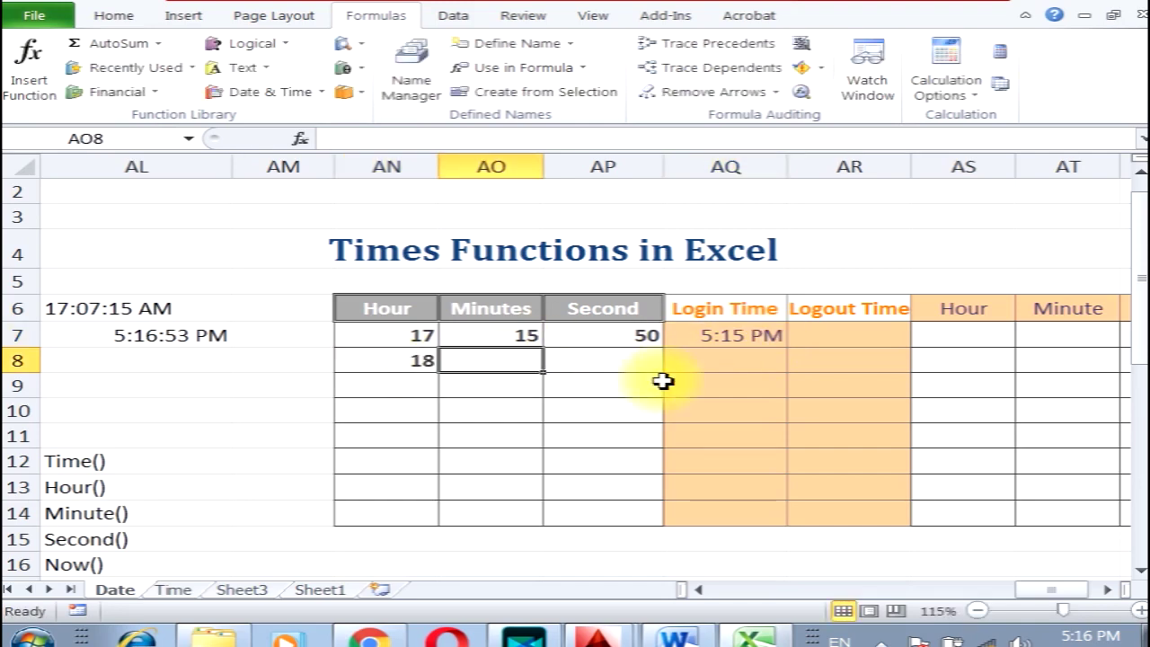
{"action": "type", "text": "20"}
{"action": "key", "text": "Tab"}
{"action": "type", "text": "35"}
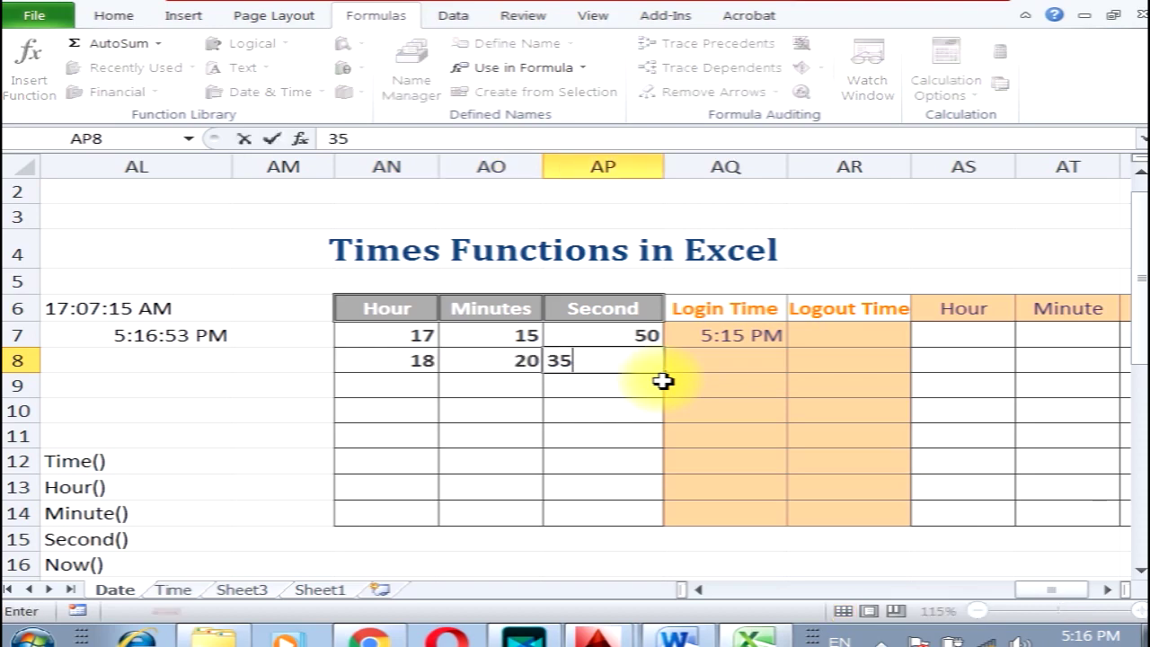
{"action": "key", "text": "Tab"}
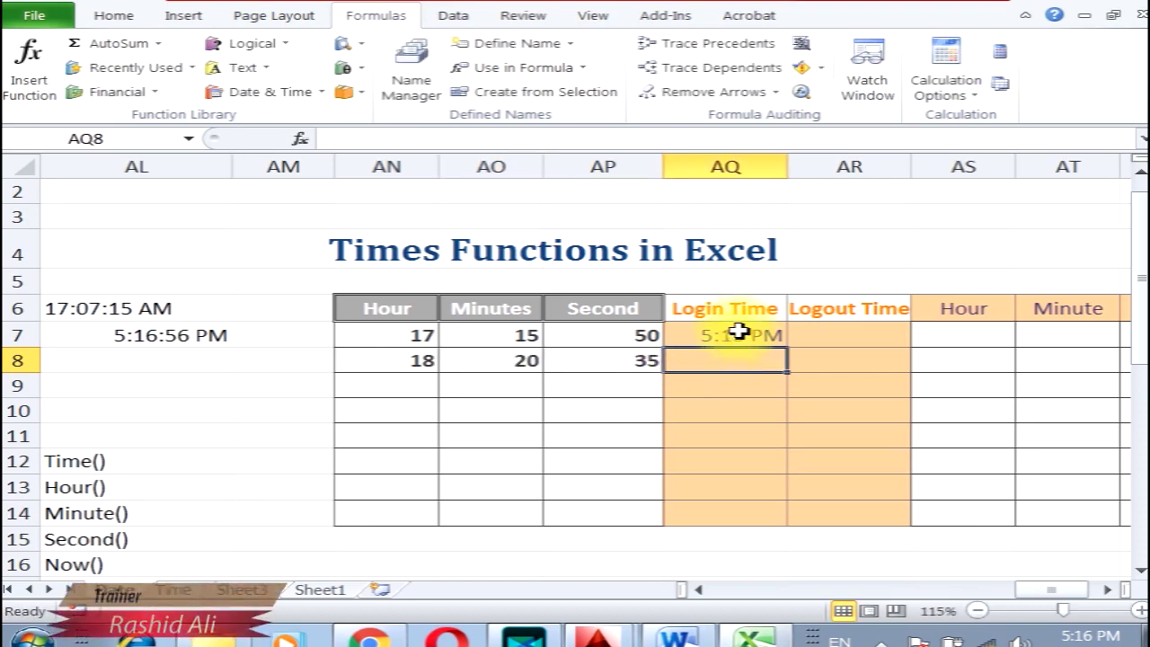
- Fill the AQ7 Login Time formula down through AQ14
{"action": "left_click", "coordinate": [739, 331]}
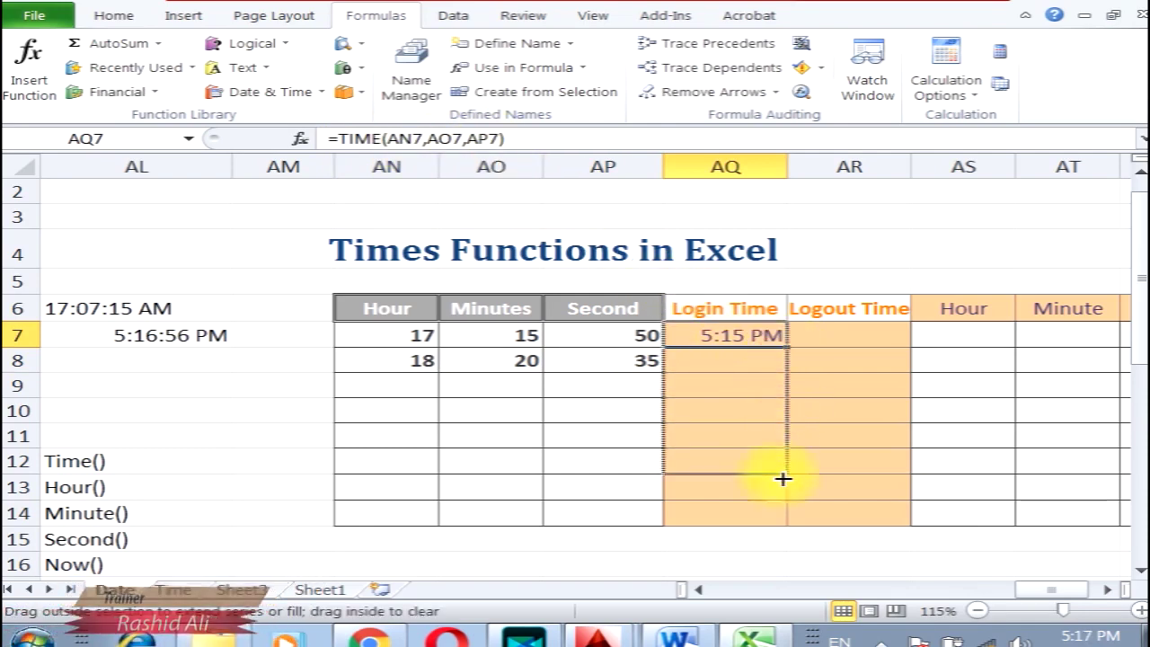
{"action": "left_click_drag", "start_coordinate": [790, 350], "coordinate": [794, 521]}
{"action": "left_click", "coordinate": [402, 380]}
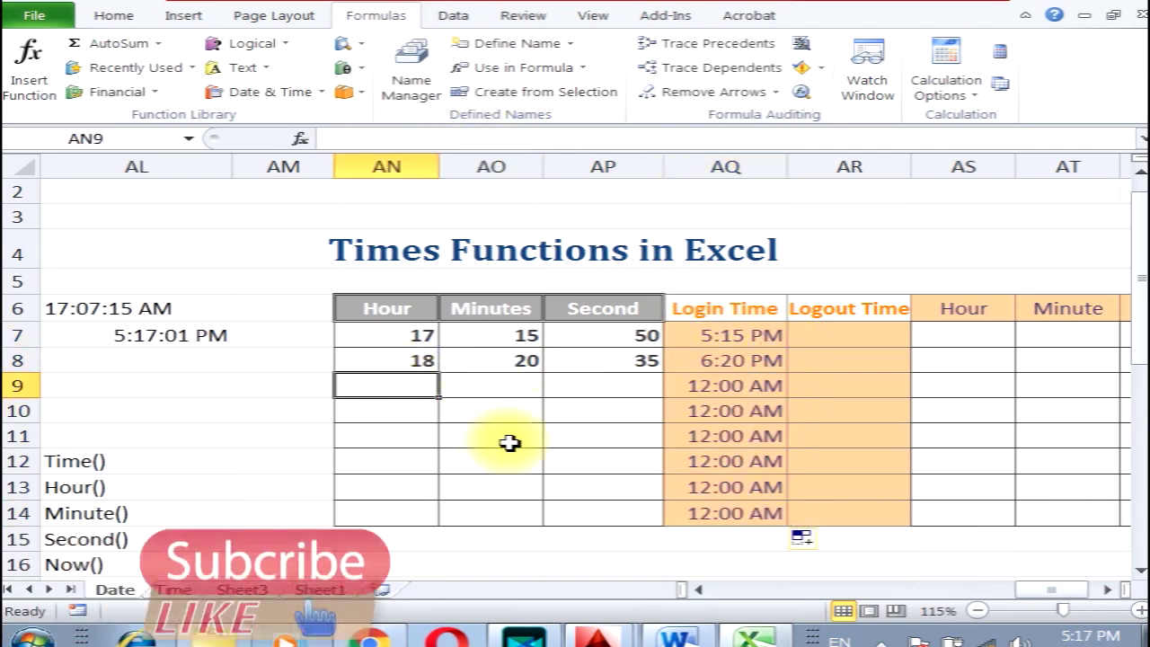
- Enter rows 9–11 hour/minute/second values: 12/20/40, 16/20/30 and 18/21/23
{"action": "type", "text": "12"}
{"action": "left_click", "coordinate": [493, 386]}
{"action": "type", "text": "20"}
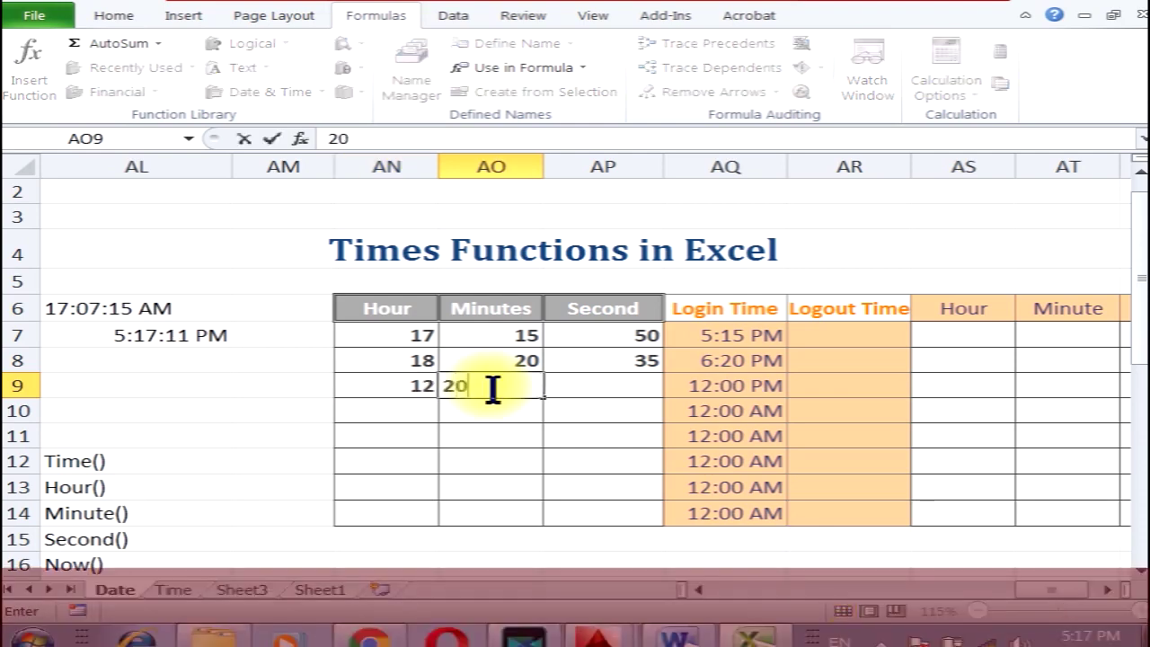
{"action": "key", "text": "Tab"}
{"action": "type", "text": "40"}
{"action": "key", "text": "Return"}
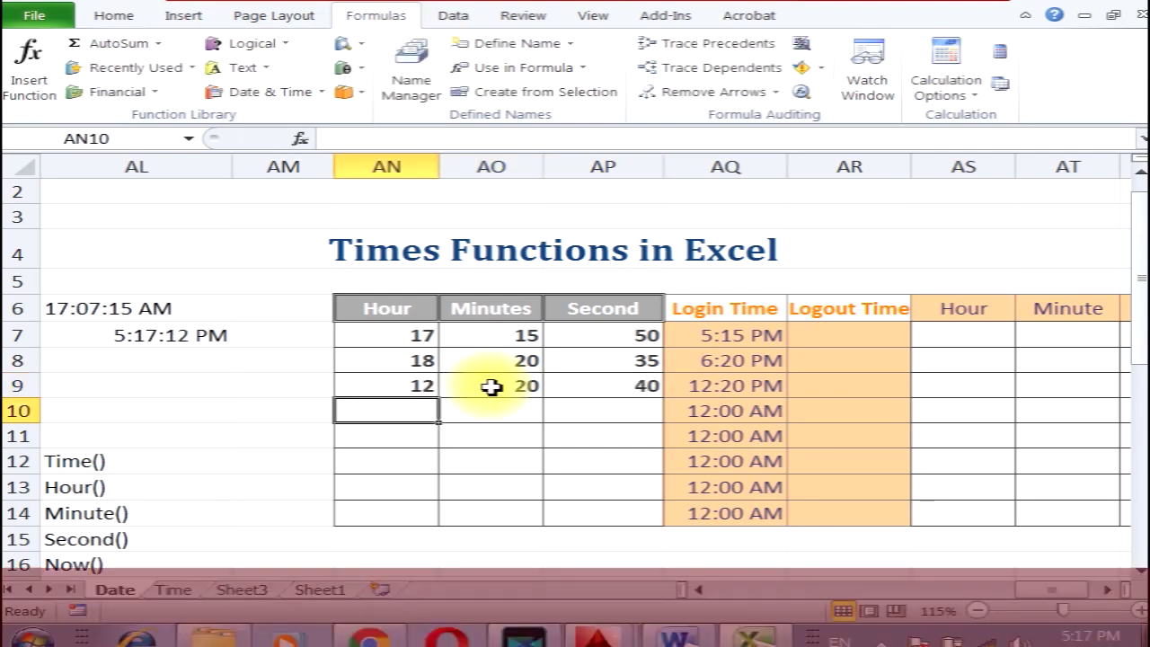
{"action": "type", "text": "16"}
{"action": "key", "text": "Tab"}
{"action": "type", "text": "20"}
{"action": "key", "text": "Tab"}
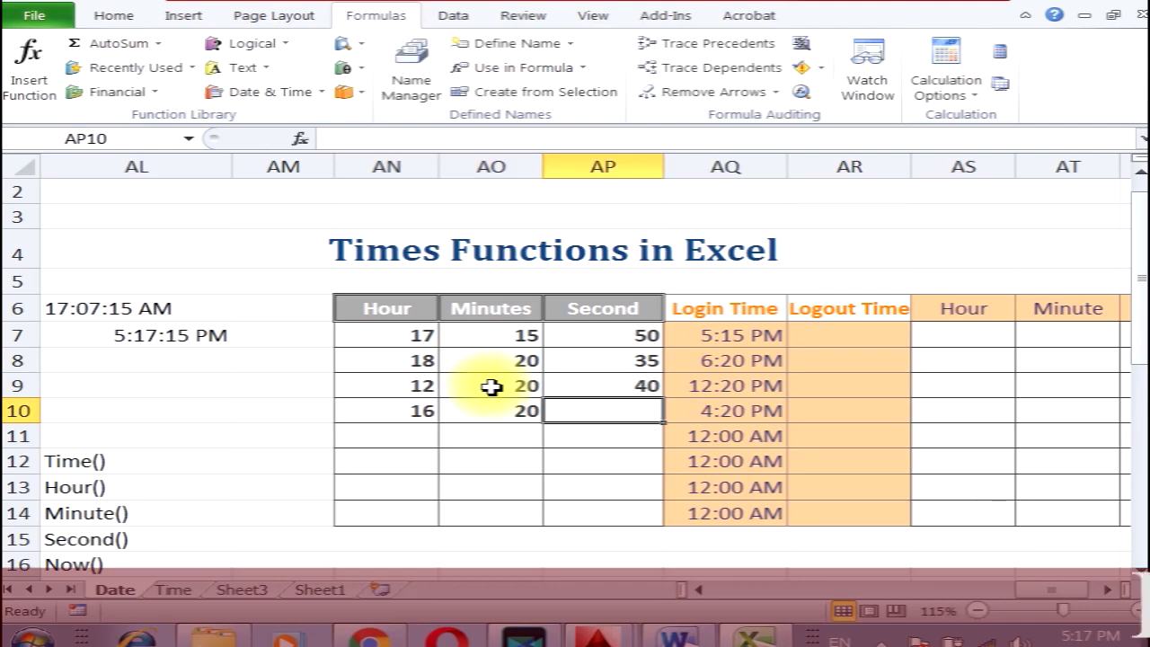
{"action": "type", "text": "30"}
{"action": "key", "text": "Return"}
{"action": "key", "text": "Left"}
{"action": "key", "text": "Left"}
{"action": "type", "text": "18"}
{"action": "key", "text": "Tab"}
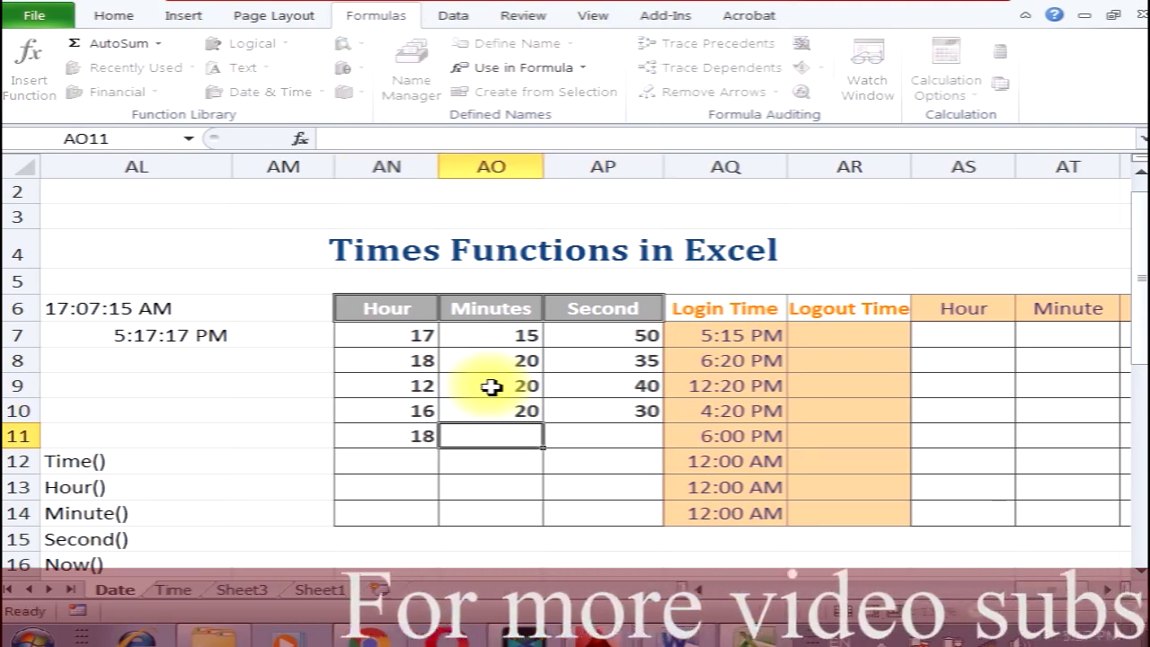
{"action": "type", "text": "21"}
{"action": "key", "text": "Tab"}
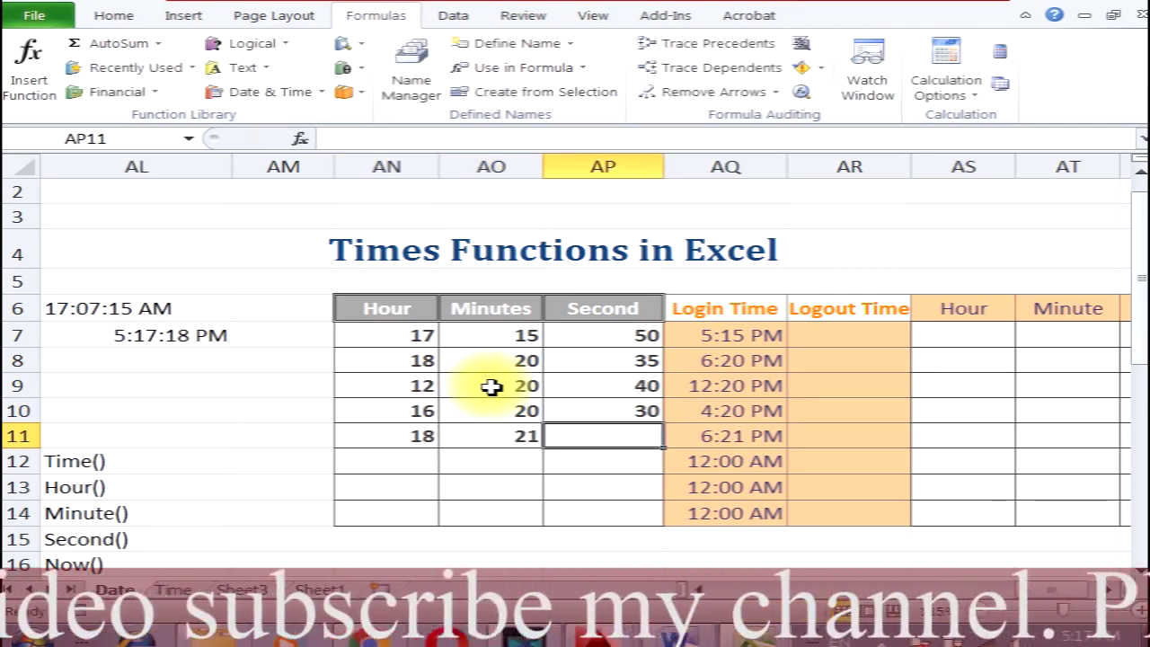
{"action": "type", "text": "23"}
{"action": "key", "text": "Tab"}
- Enter rows 12–14 as 23/45/12, 19/16/17 and 18/21/24, then select Login Times AQ7:AQ14
{"action": "key", "text": "Down"}
{"action": "key", "text": "Left"}
{"action": "key", "text": "Left"}
{"action": "key", "text": "Left"}
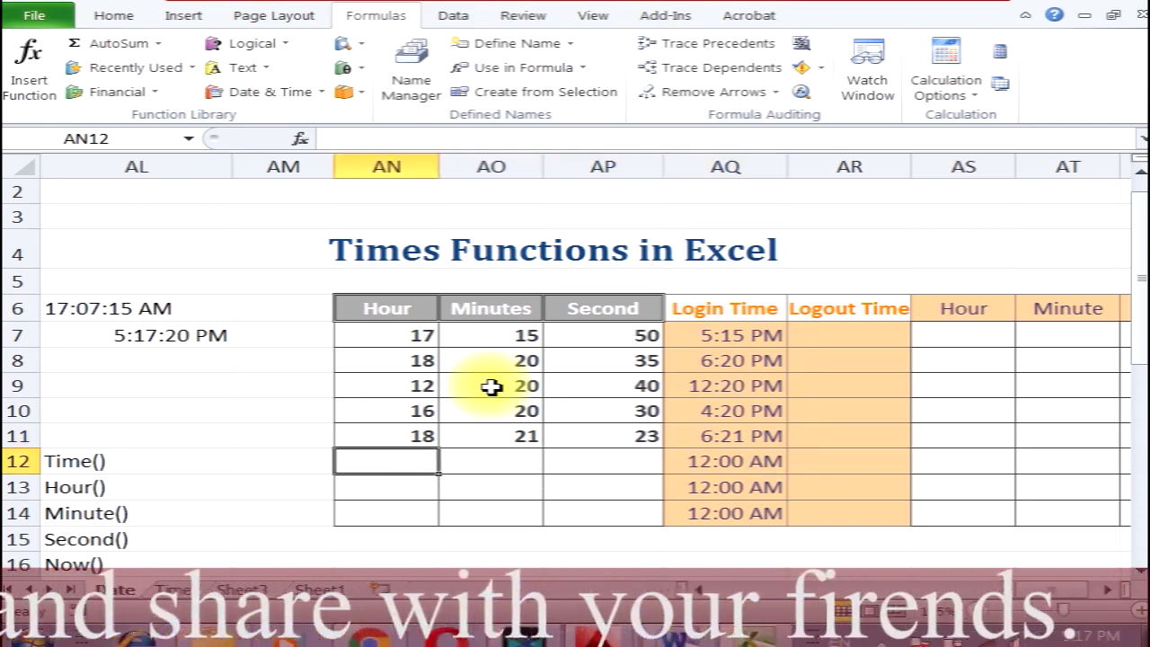
{"action": "type", "text": "23"}
{"action": "key", "text": "Tab"}
{"action": "type", "text": "45"}
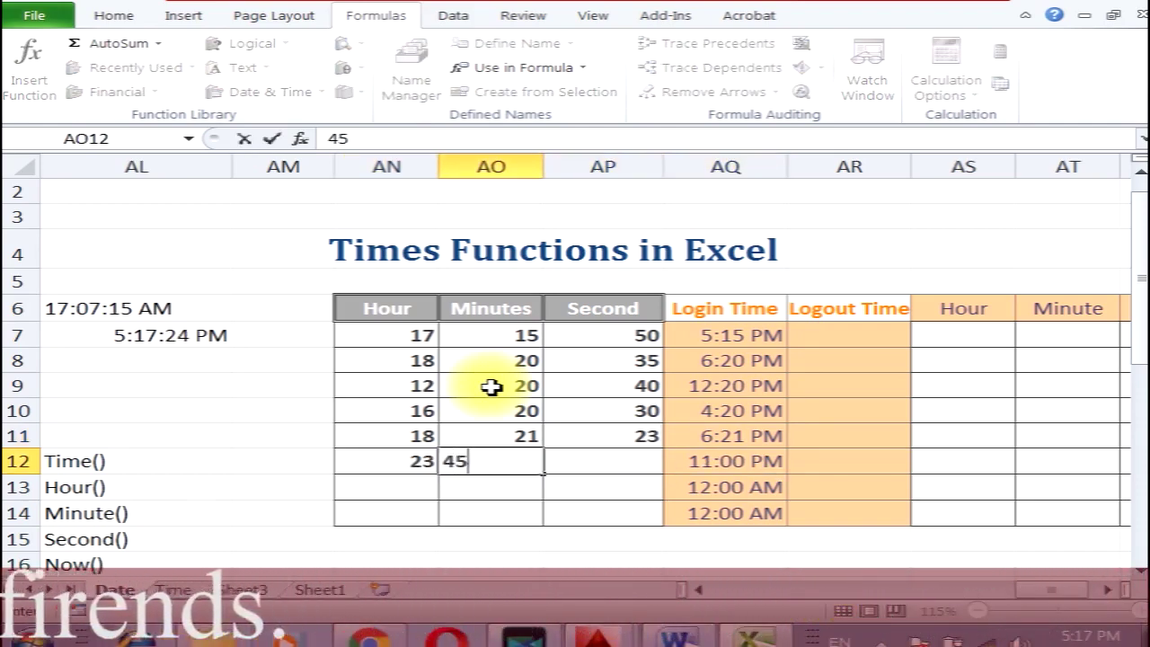
{"action": "key", "text": "Tab"}
{"action": "type", "text": "12"}
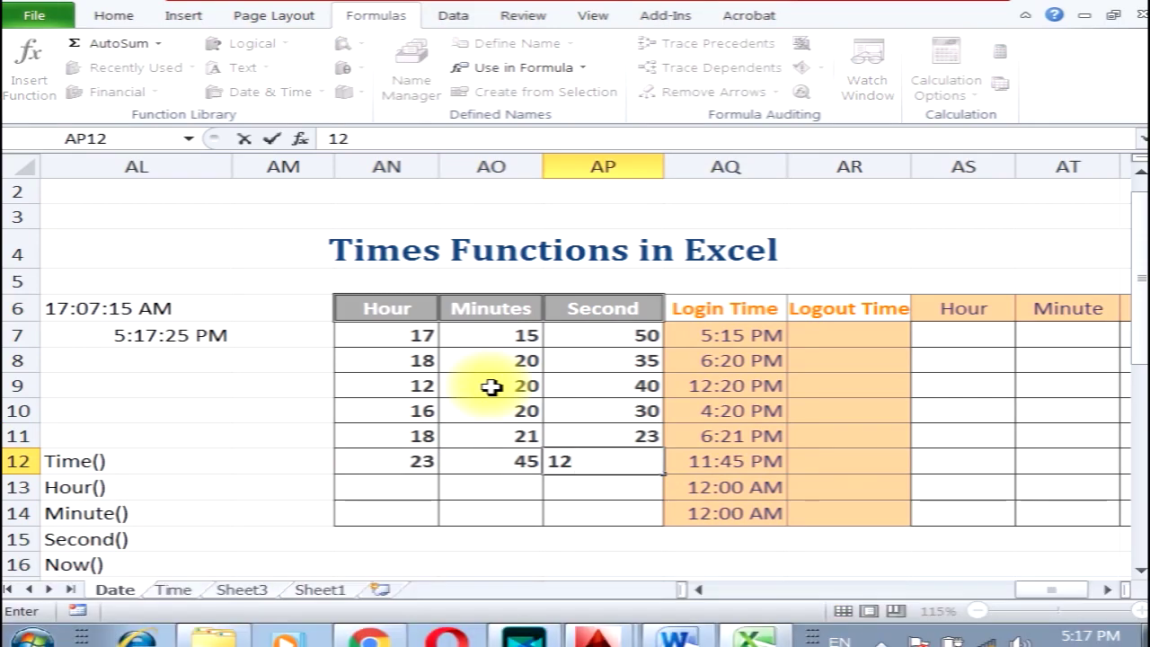
{"action": "key", "text": "Return"}
{"action": "type", "text": "19"}
{"action": "key", "text": "Tab"}
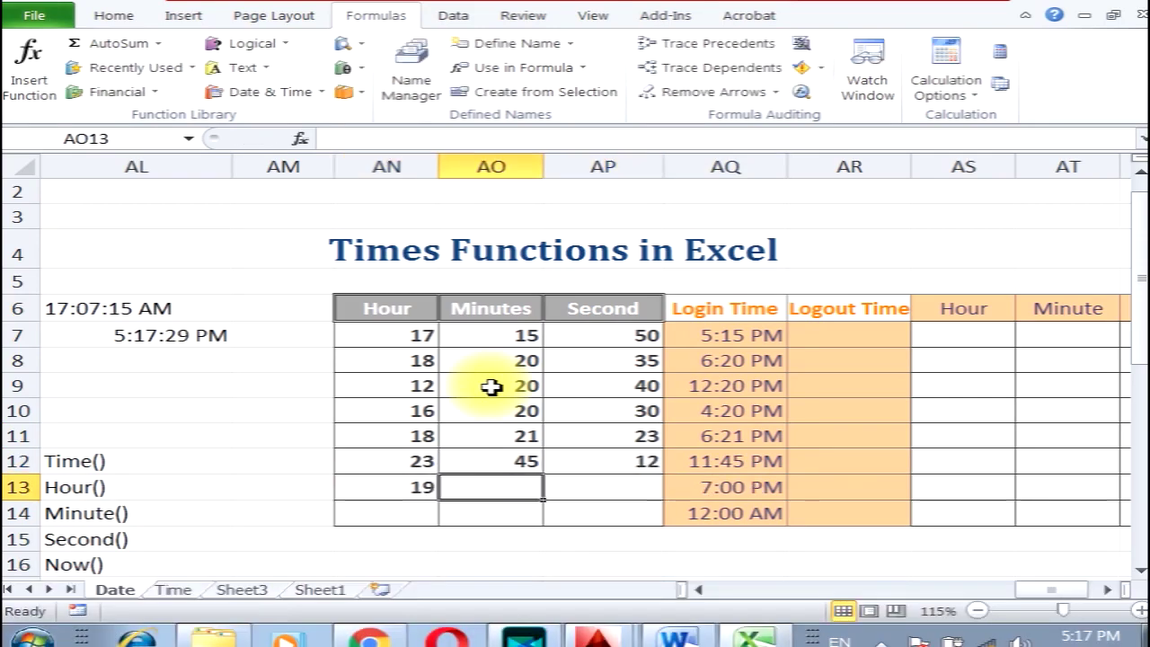
{"action": "type", "text": "16"}
{"action": "key", "text": "Tab"}
{"action": "type", "text": "17"}
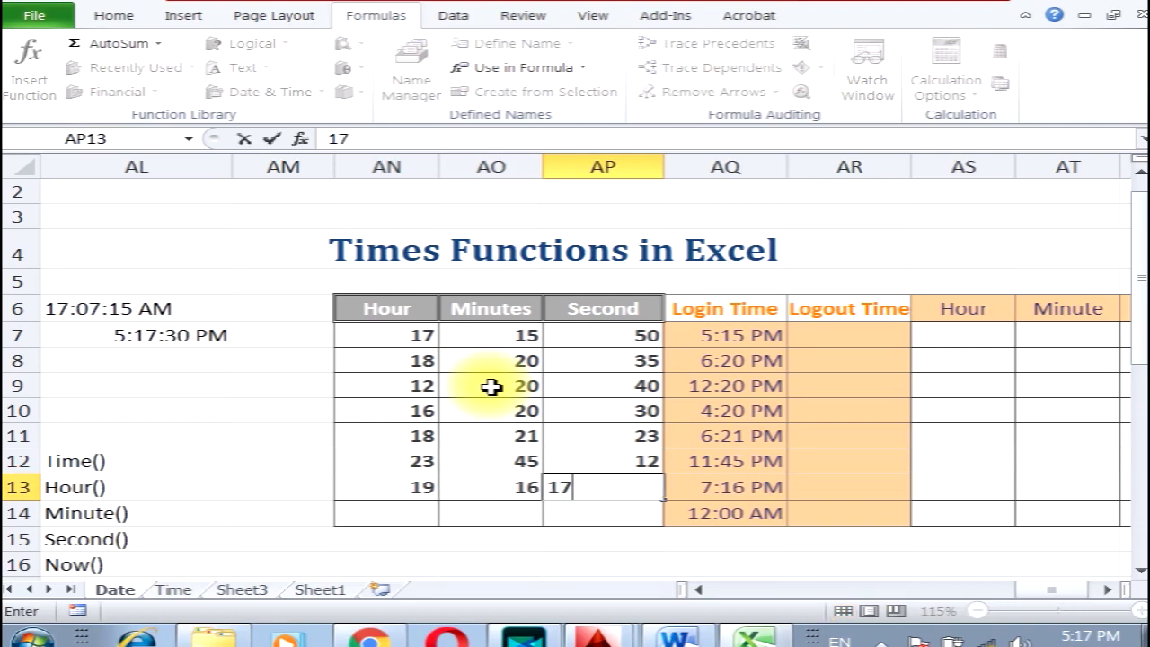
{"action": "key", "text": "Down"}
{"action": "key", "text": "Left"}
{"action": "key", "text": "Left"}
{"action": "type", "text": "18"}
{"action": "key", "text": "Tab"}
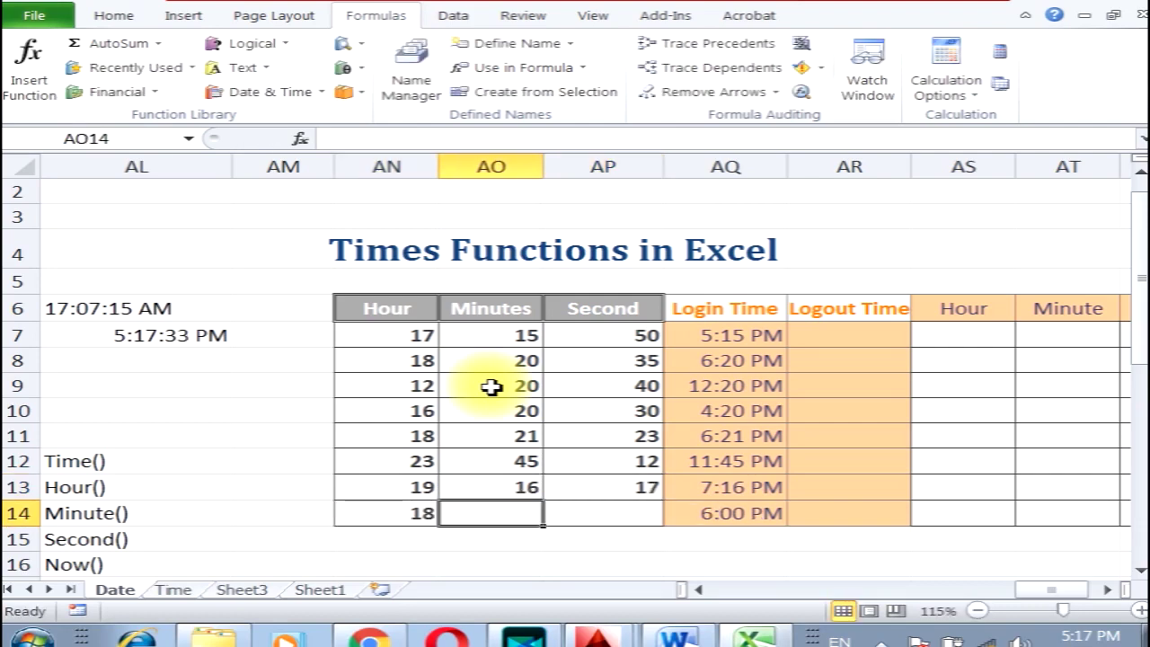
{"action": "type", "text": "21"}
{"action": "key", "text": "Tab"}
{"action": "type", "text": "2"}
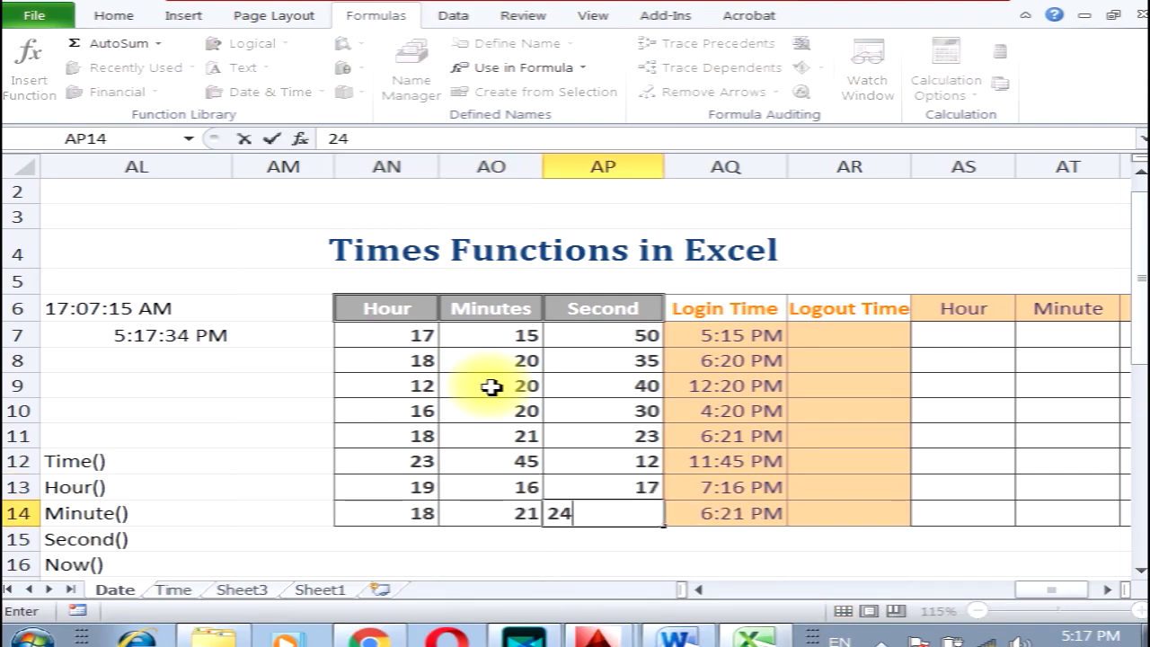
{"action": "key", "text": "Return"}
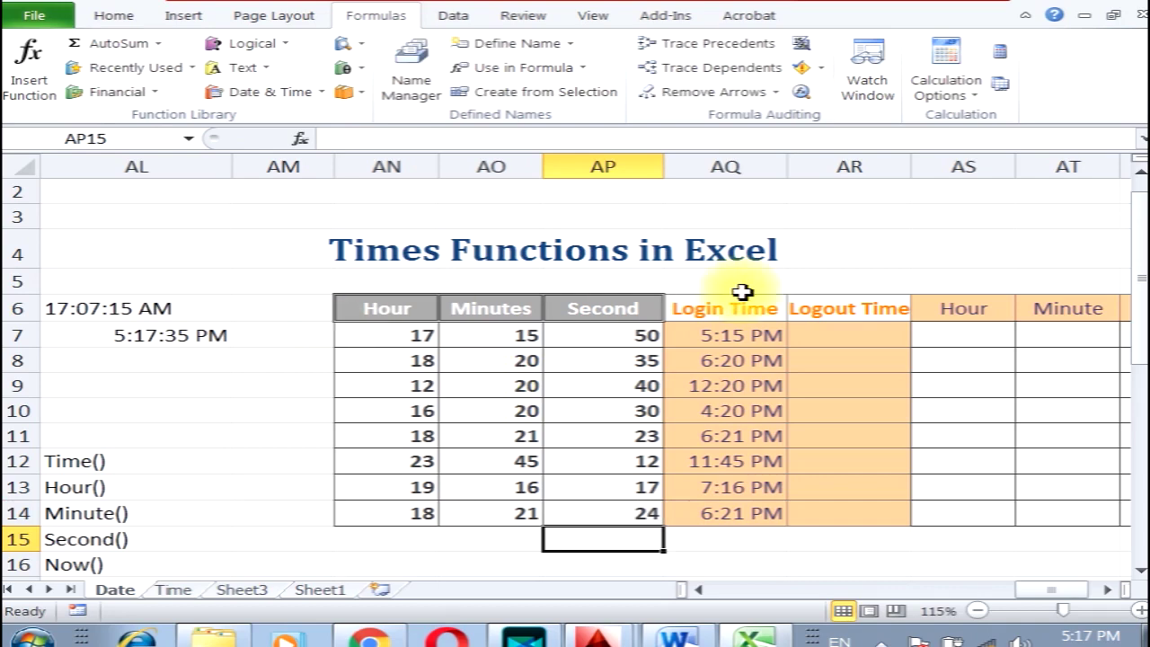
{"action": "left_click_drag", "start_coordinate": [711, 334], "coordinate": [715, 510]}
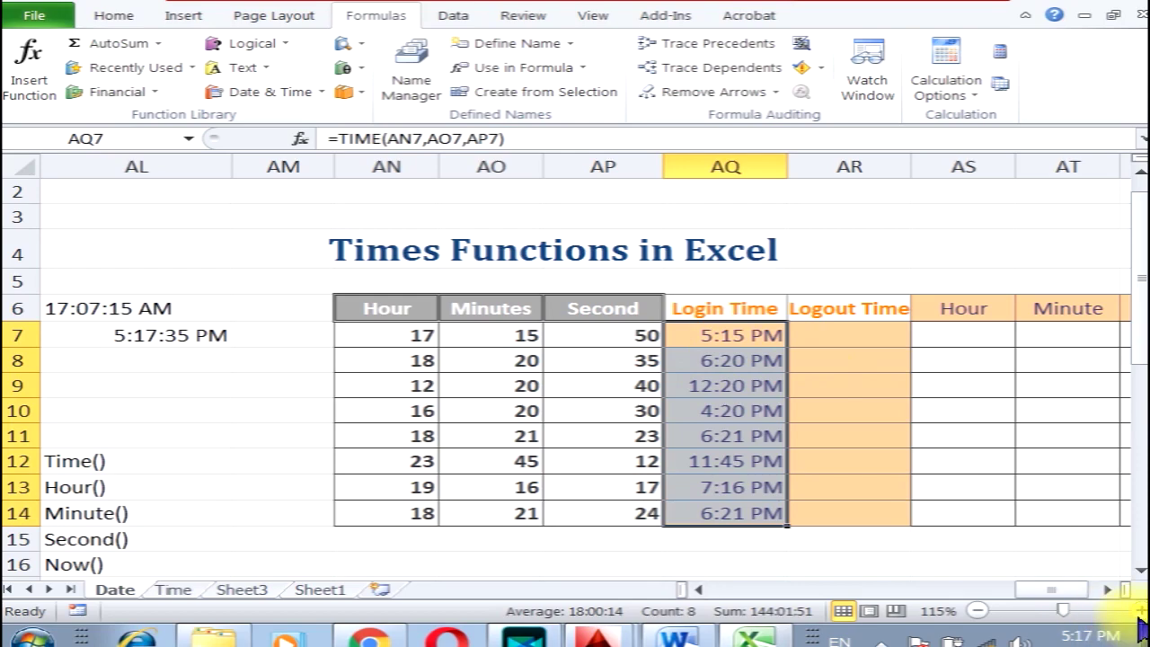
- Zoom to 140% and change the hours in AN7, AN8 and AN12 to 5, 7 and 8
{"action": "left_click", "coordinate": [1140, 610]}
{"action": "left_click", "coordinate": [1140, 610]}
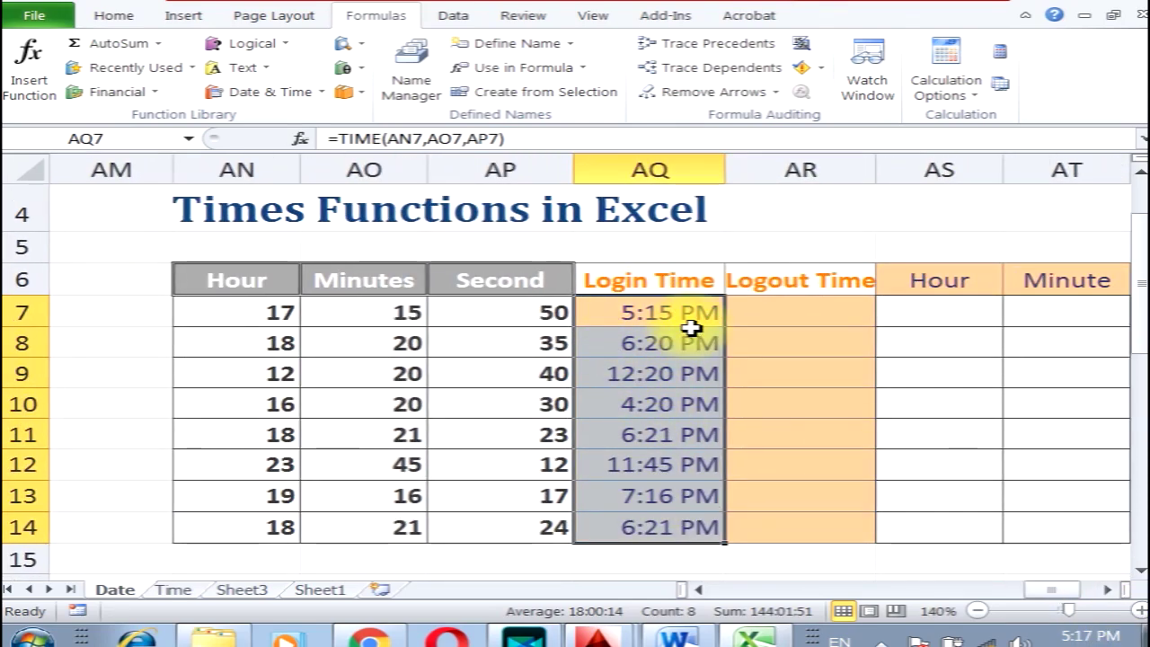
{"action": "left_click", "coordinate": [252, 323]}
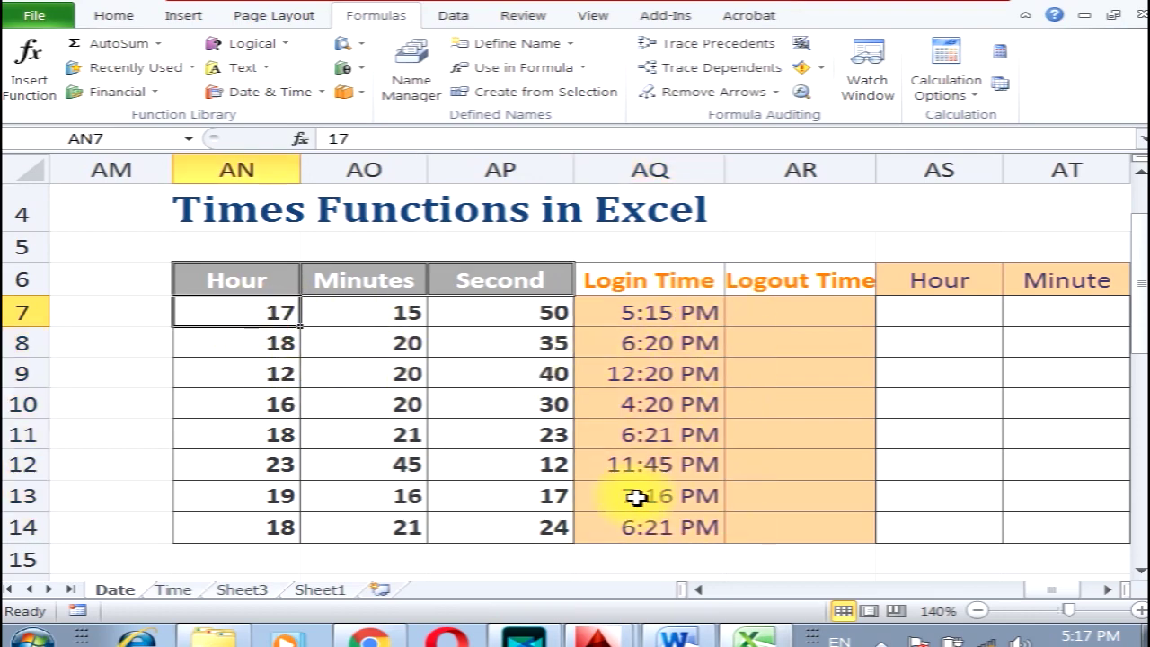
{"action": "type", "text": "5"}
{"action": "key", "text": "Return"}
{"action": "type", "text": "7"}
{"action": "key", "text": "Return"}
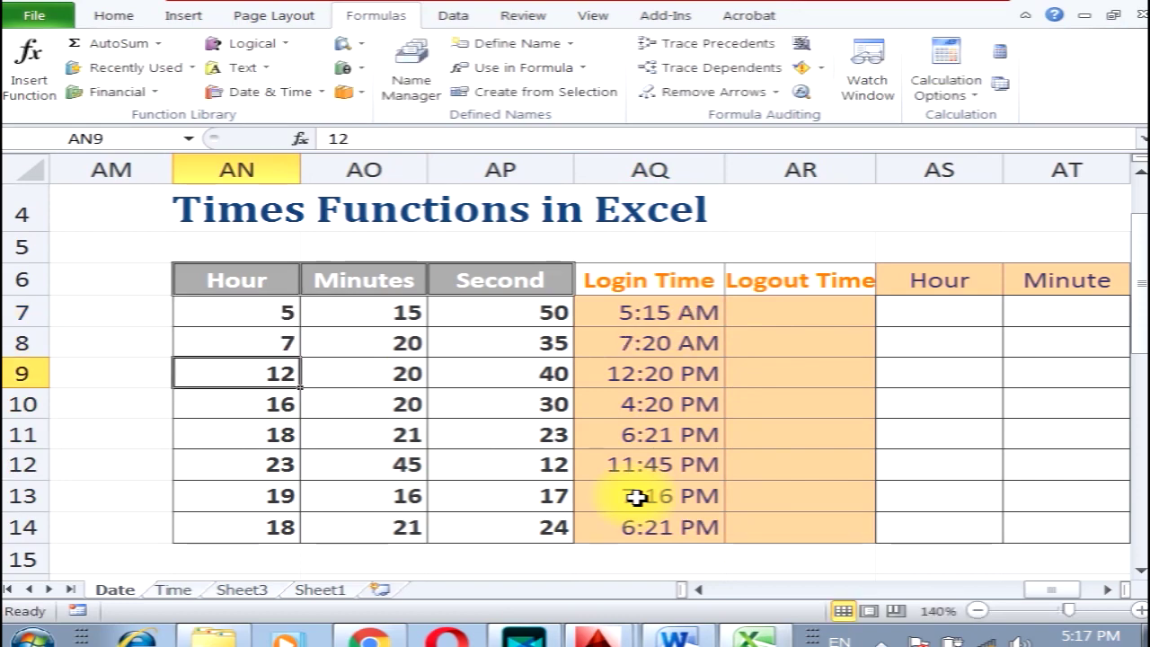
{"action": "key", "text": "Return"}
{"action": "key", "text": "Return"}
{"action": "key", "text": "Return"}
{"action": "type", "text": "8"}
{"action": "key", "text": "Return"}
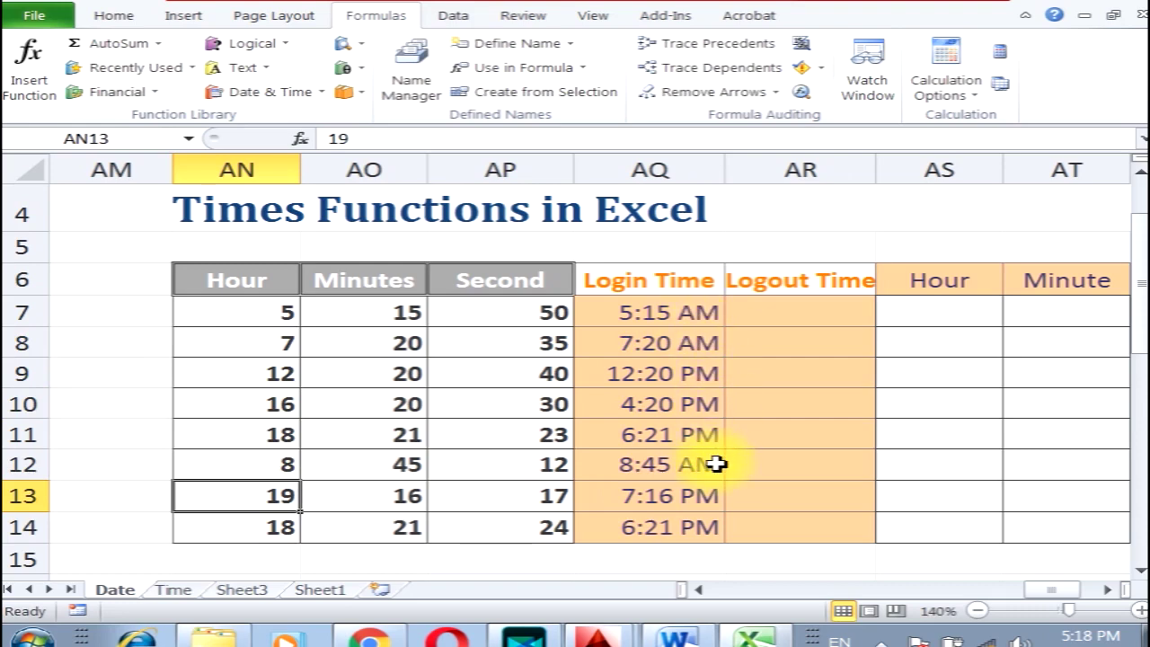
{"action": "left_click", "coordinate": [611, 309]}
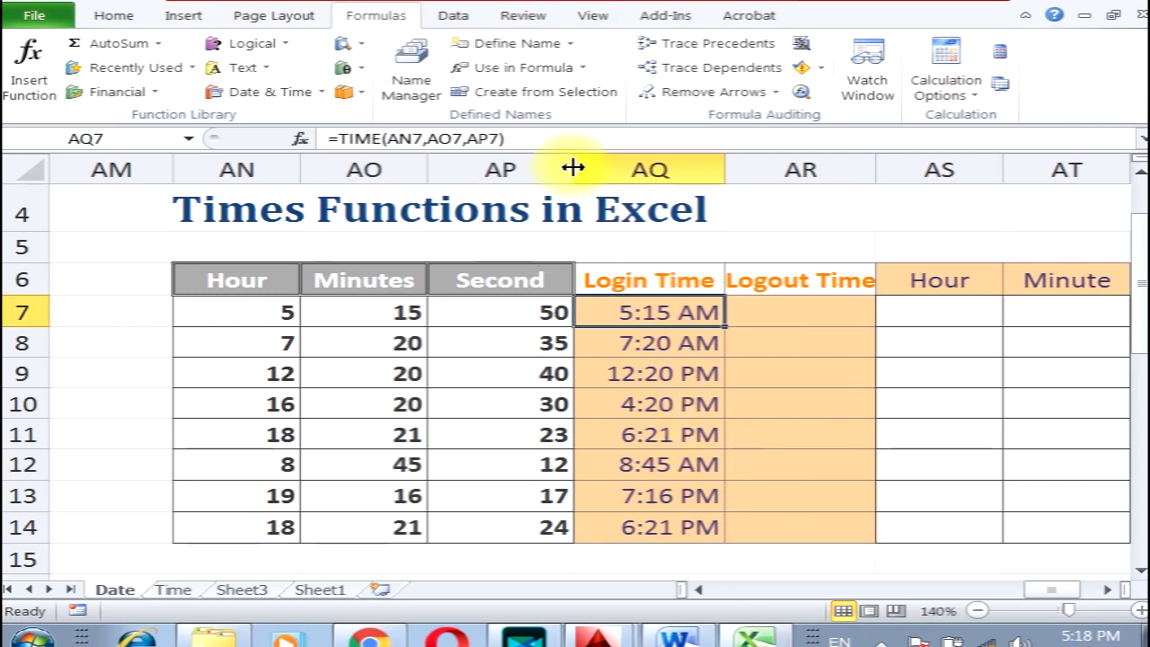
- Give the 7:20 AM login time in AQ8 the 24-hour 13:30 time format
{"action": "left_click", "coordinate": [681, 351]}
{"action": "left_click", "coordinate": [135, 16]}
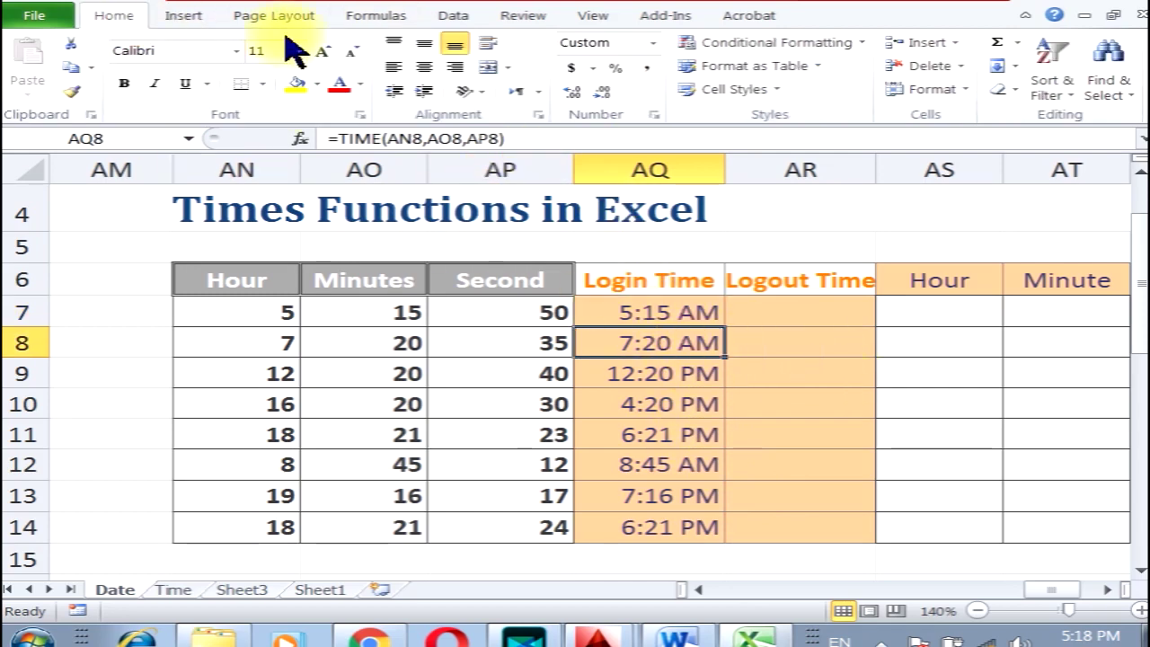
{"action": "left_click", "coordinate": [655, 115]}
{"action": "left_click", "coordinate": [296, 143]}
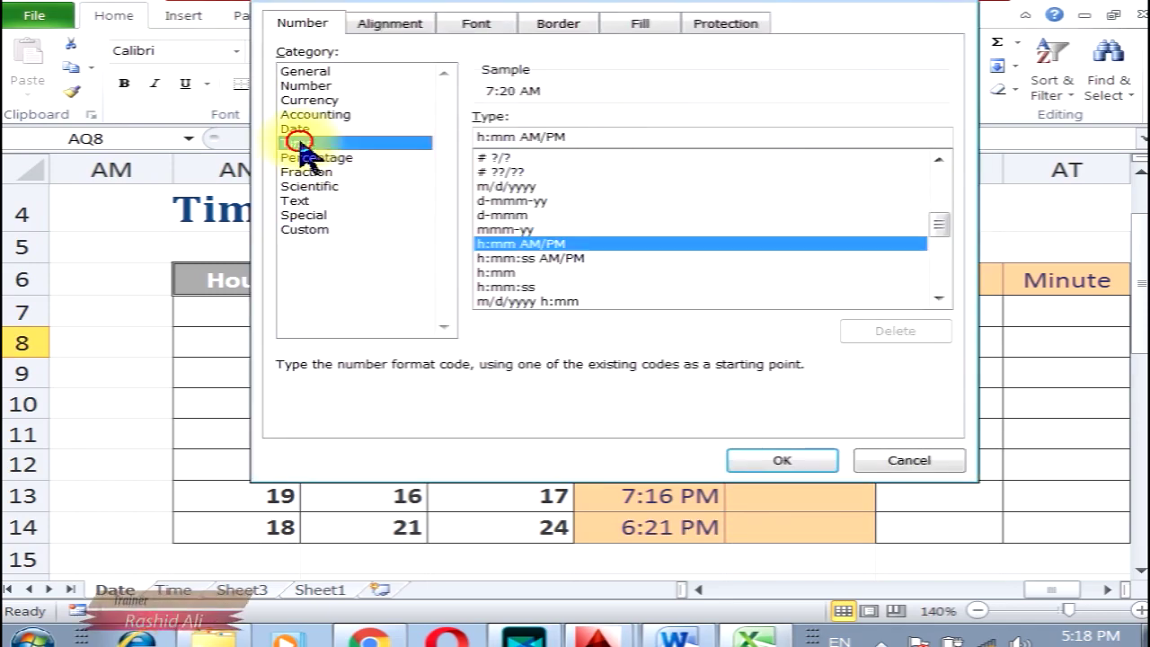
{"action": "left_click", "coordinate": [508, 150]}
{"action": "left_click", "coordinate": [791, 461]}
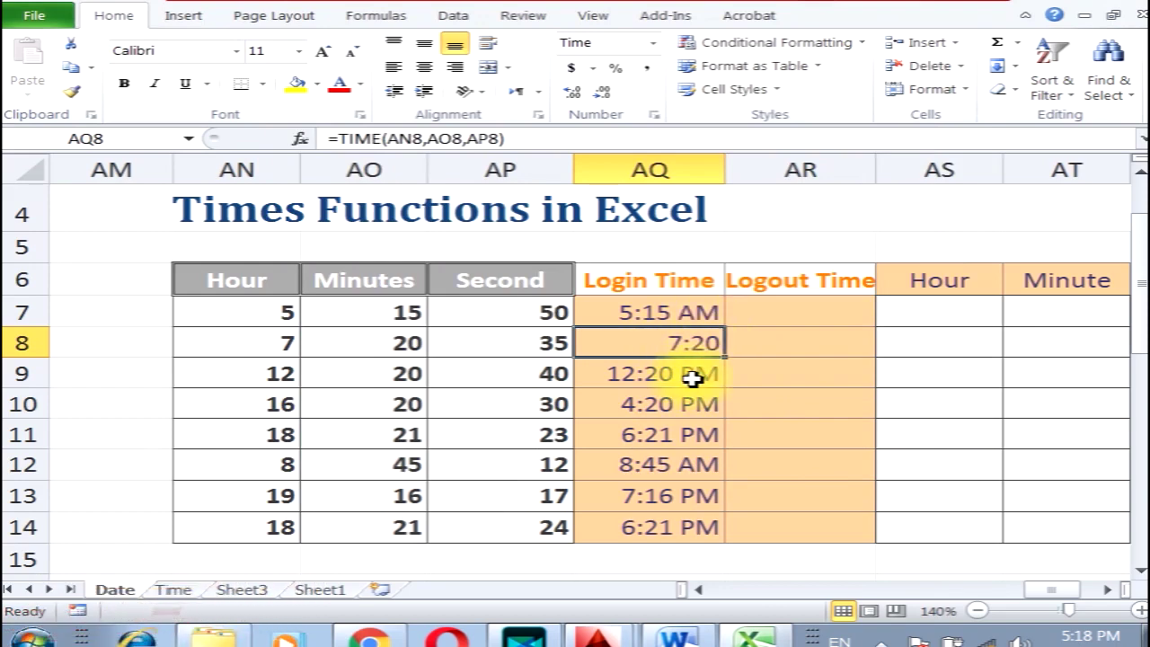
- Apply the 1:30 PM time format to the 12:20 PM login time
{"action": "left_click", "coordinate": [693, 379]}
{"action": "left_click", "coordinate": [654, 116]}
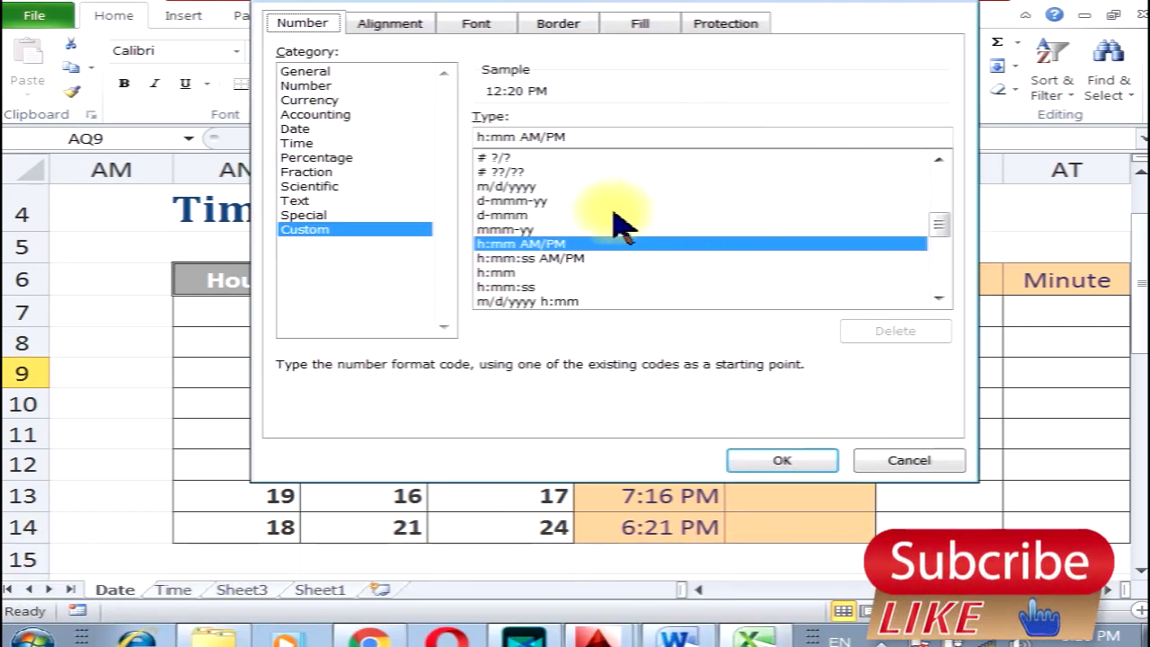
{"action": "left_click", "coordinate": [297, 143]}
{"action": "left_click", "coordinate": [514, 165]}
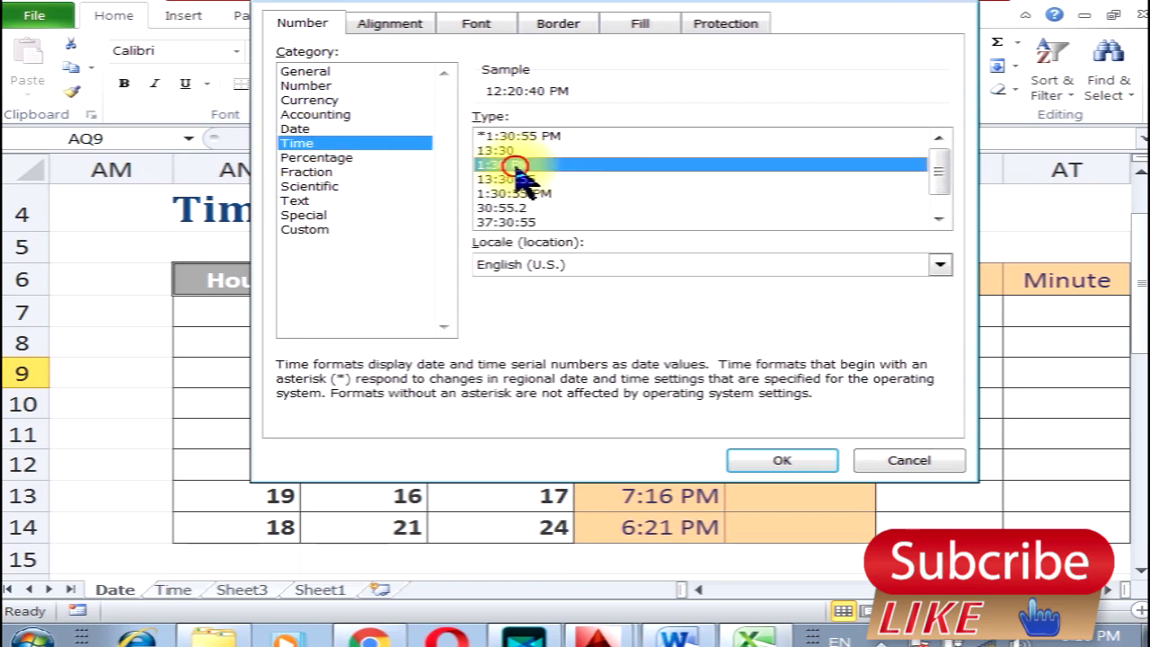
{"action": "left_click", "coordinate": [784, 460]}
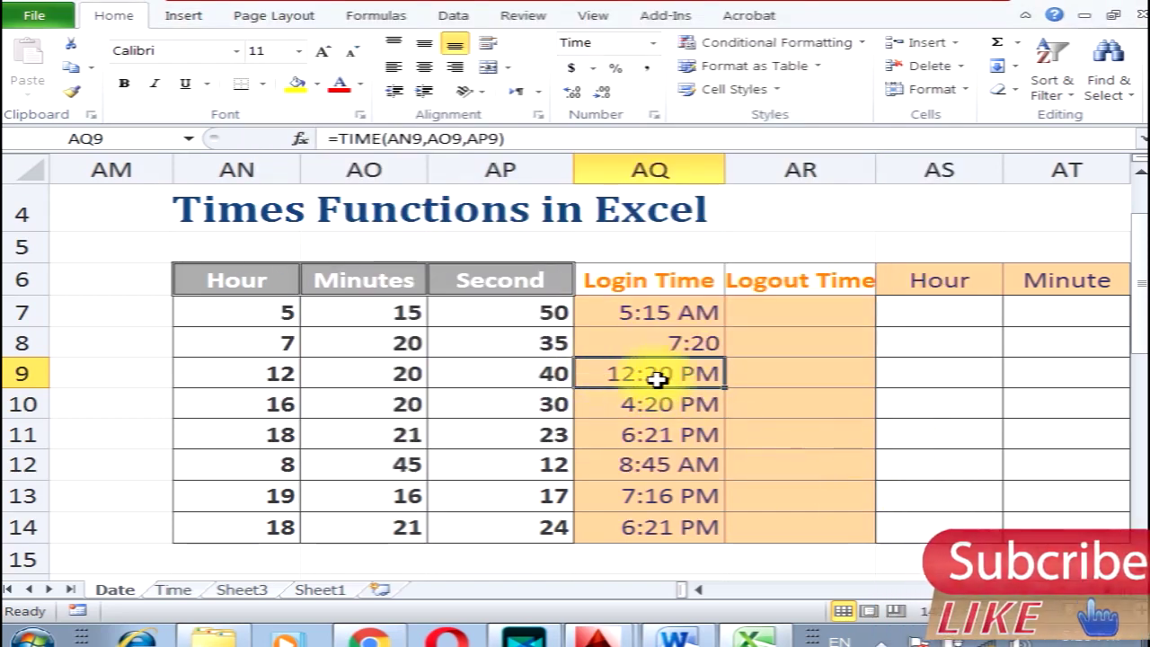
{"action": "left_click", "coordinate": [538, 115]}
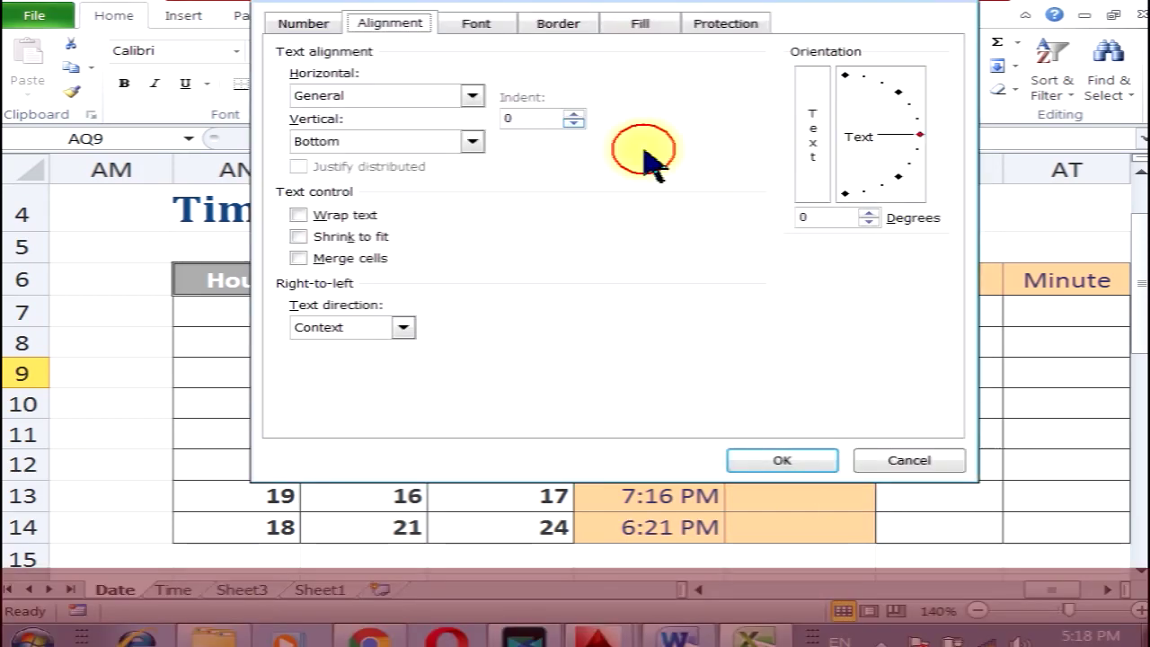
{"action": "left_click", "coordinate": [906, 462]}
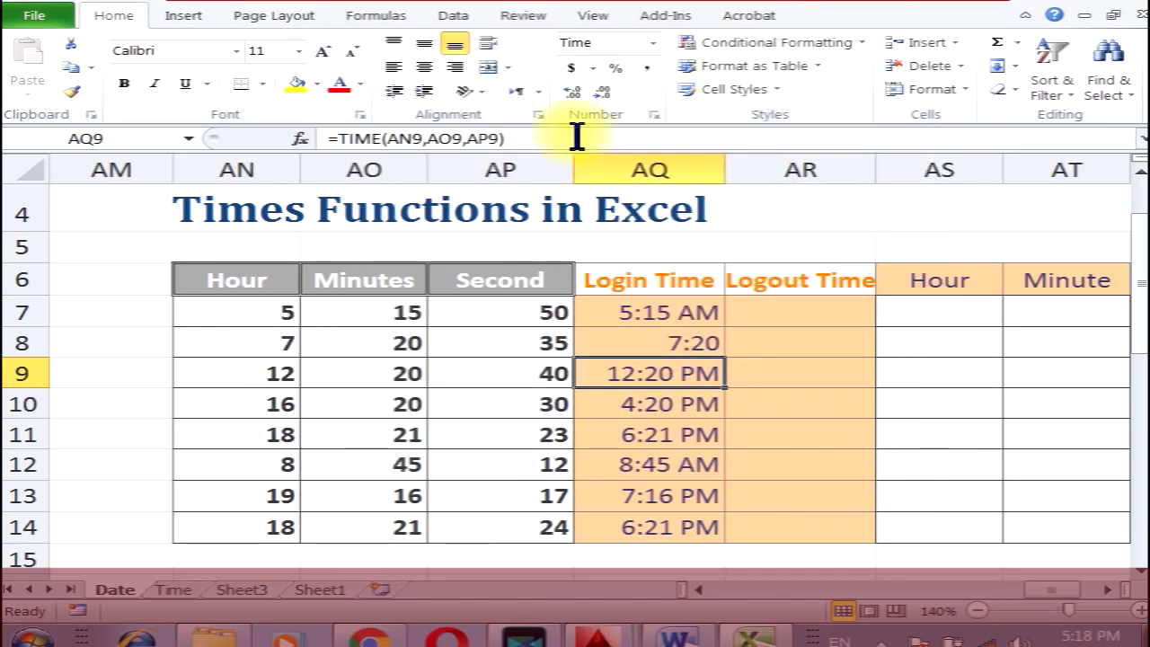
{"action": "left_click", "coordinate": [654, 115]}
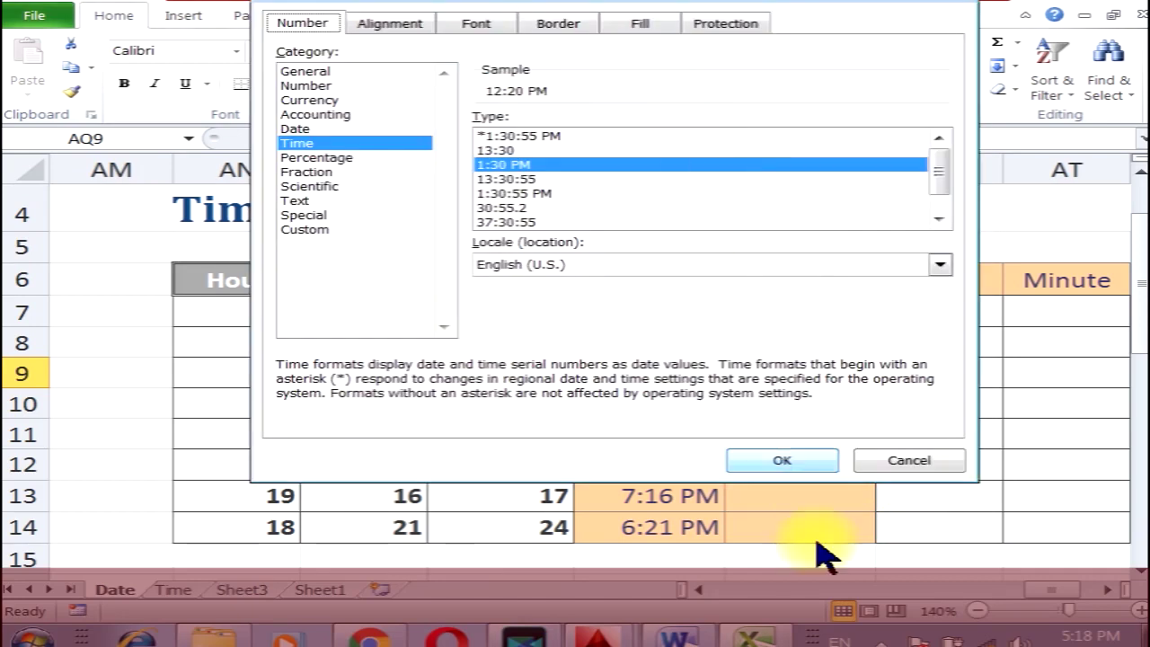
{"action": "left_click", "coordinate": [931, 462]}
- Format the AQ10 login time with seconds so it reads 4:20:30 PM
{"action": "left_click", "coordinate": [669, 400]}
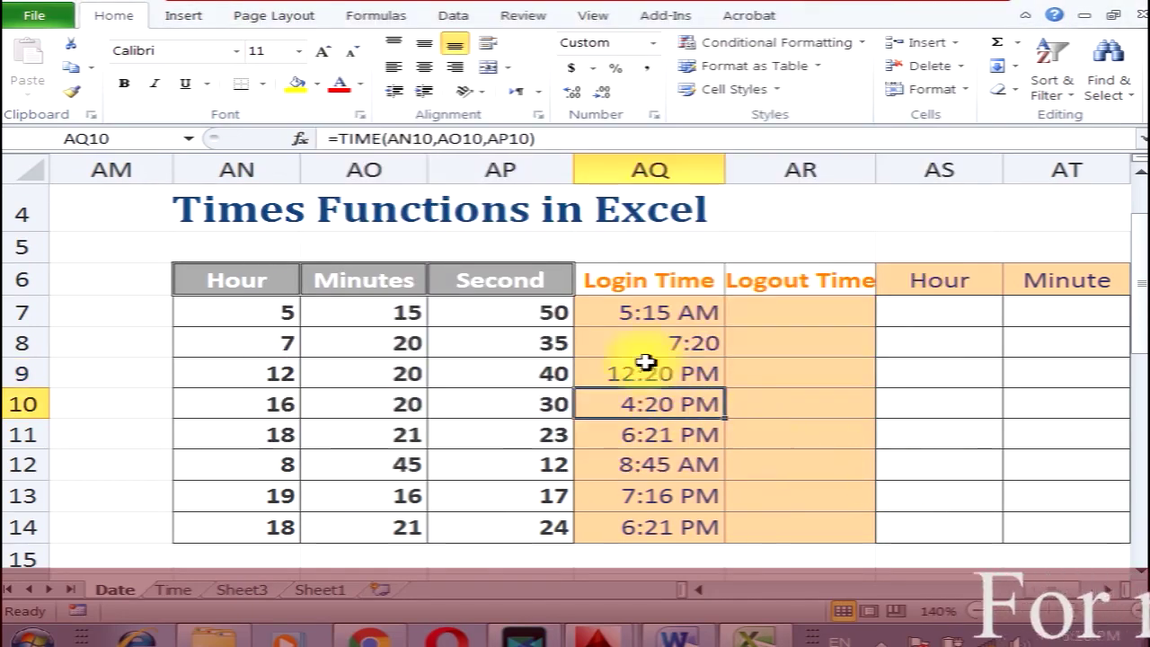
{"action": "left_click", "coordinate": [653, 115]}
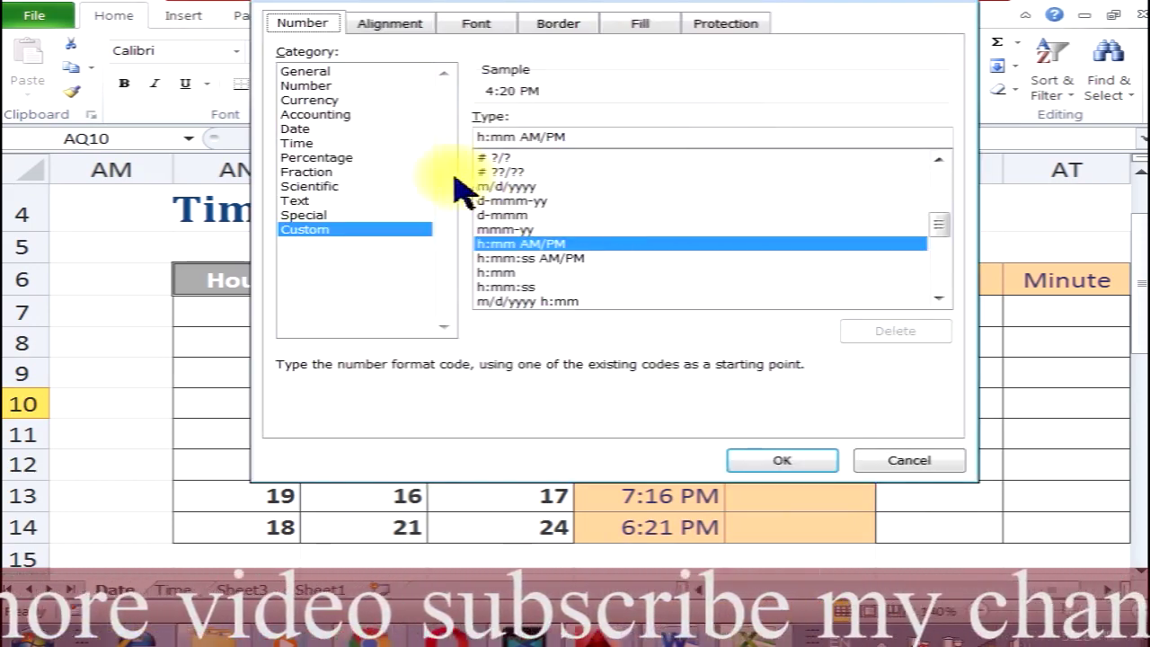
{"action": "left_click", "coordinate": [302, 143]}
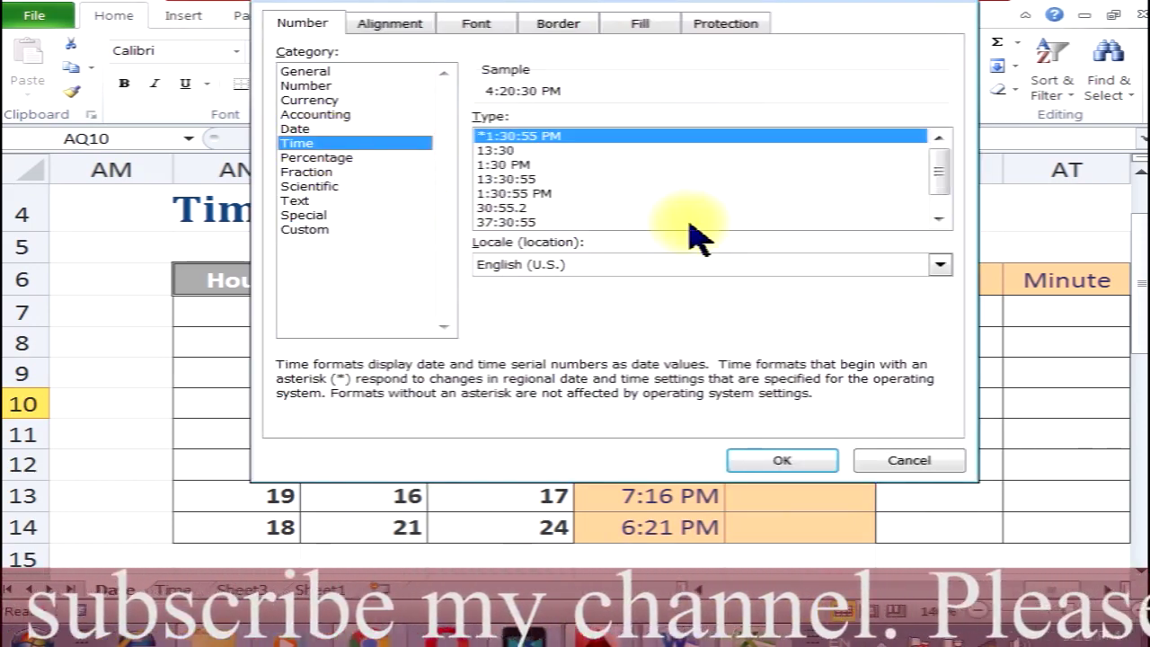
{"action": "left_click", "coordinate": [524, 193]}
{"action": "left_click", "coordinate": [779, 460]}
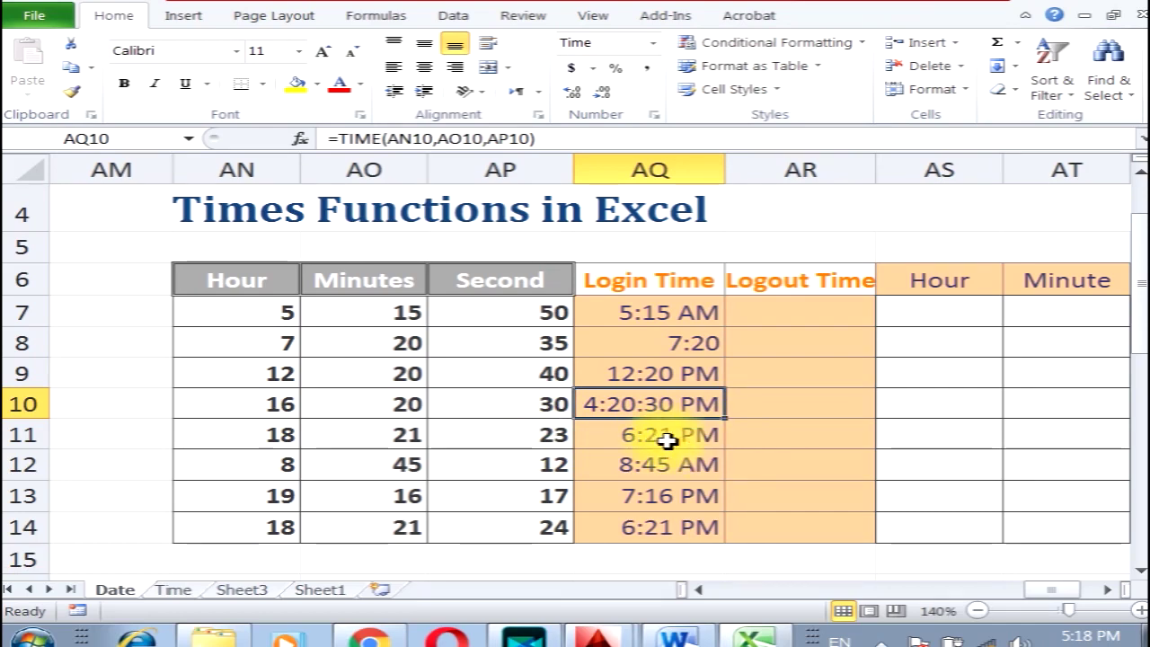
{"action": "left_click", "coordinate": [688, 444]}
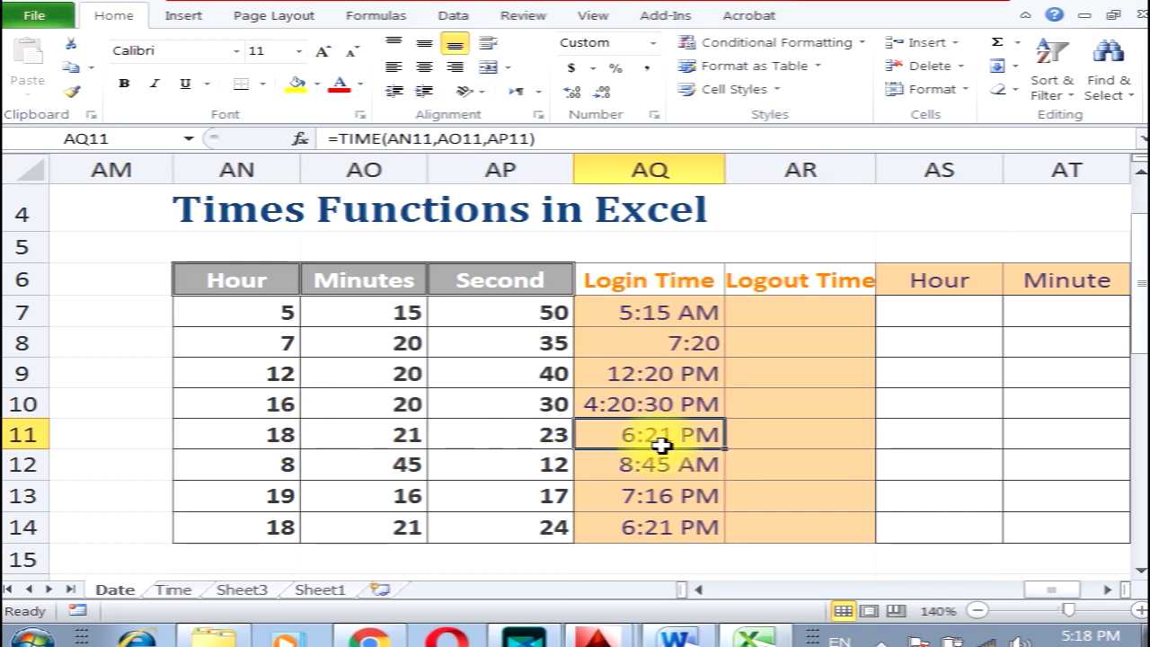
- Try date-and-time formats on the login time, apply one, and autofit the Login Time column
{"action": "left_click", "coordinate": [652, 119]}
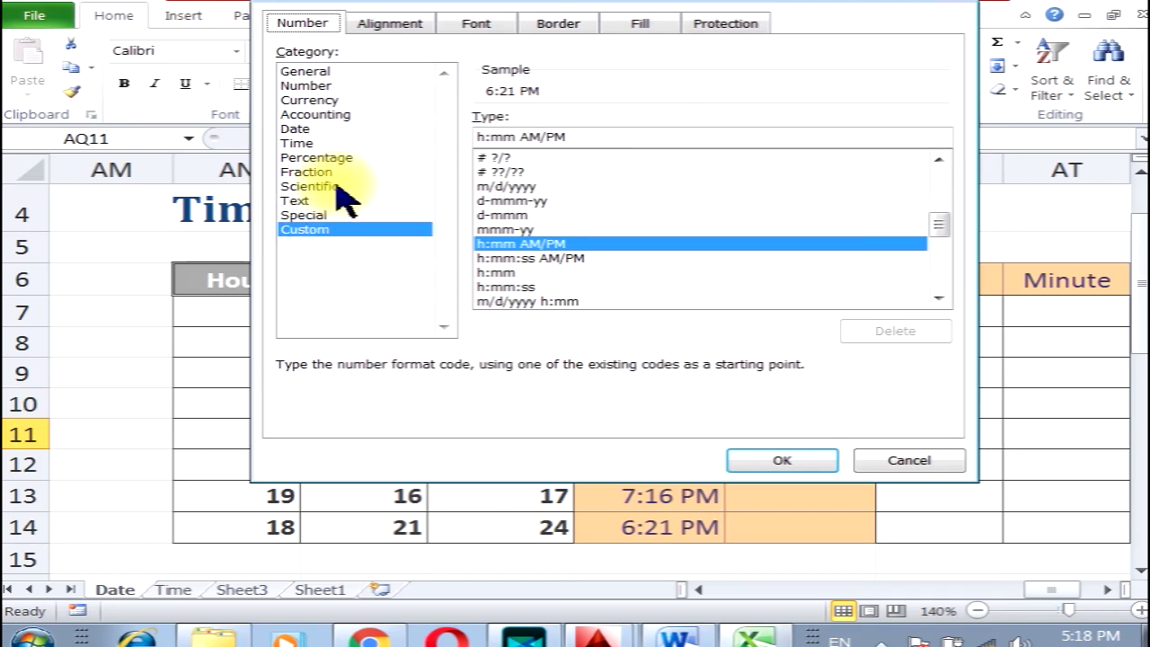
{"action": "left_click", "coordinate": [338, 144]}
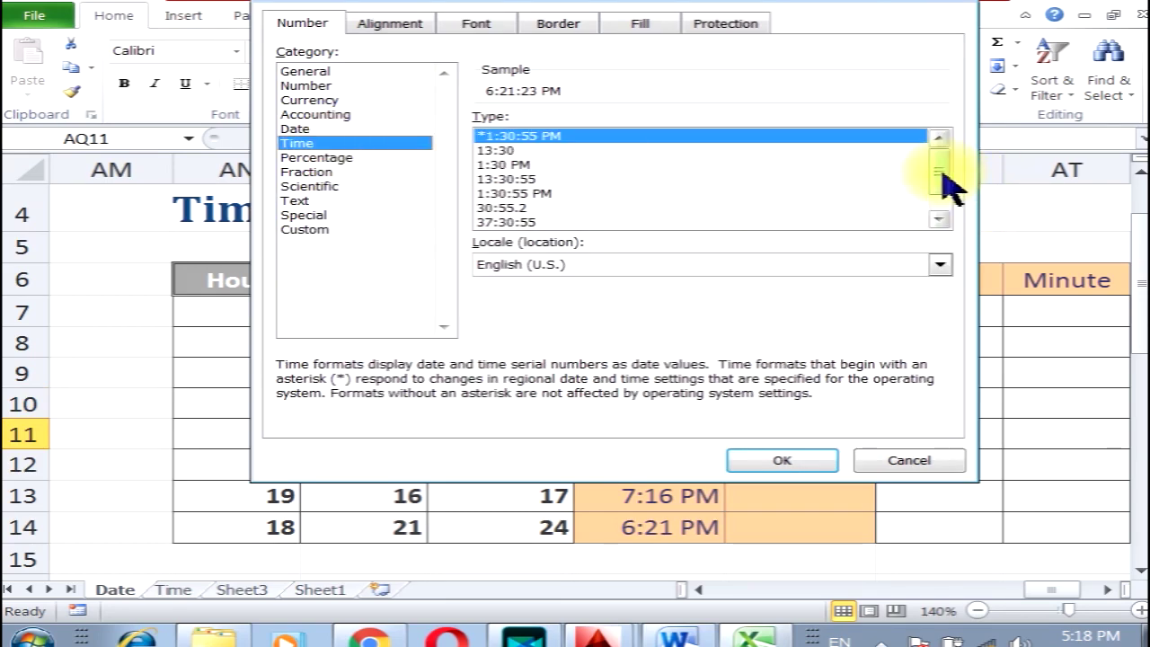
{"action": "left_click_drag", "start_coordinate": [941, 180], "coordinate": [955, 219]}
{"action": "left_click", "coordinate": [568, 210]}
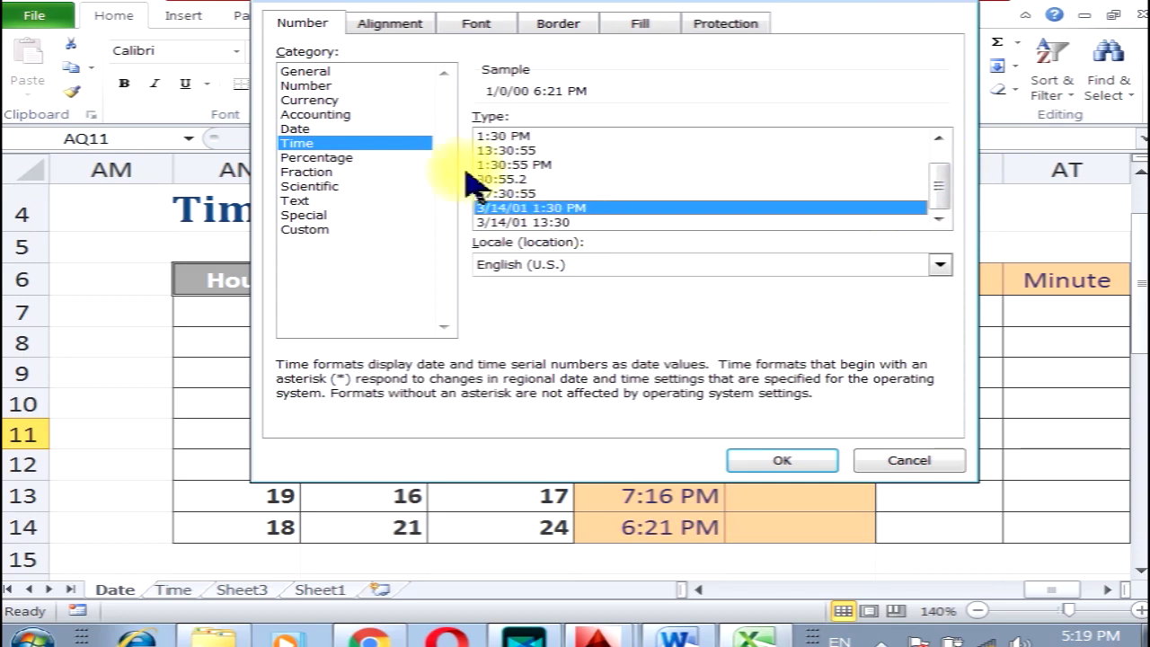
{"action": "left_click", "coordinate": [297, 129]}
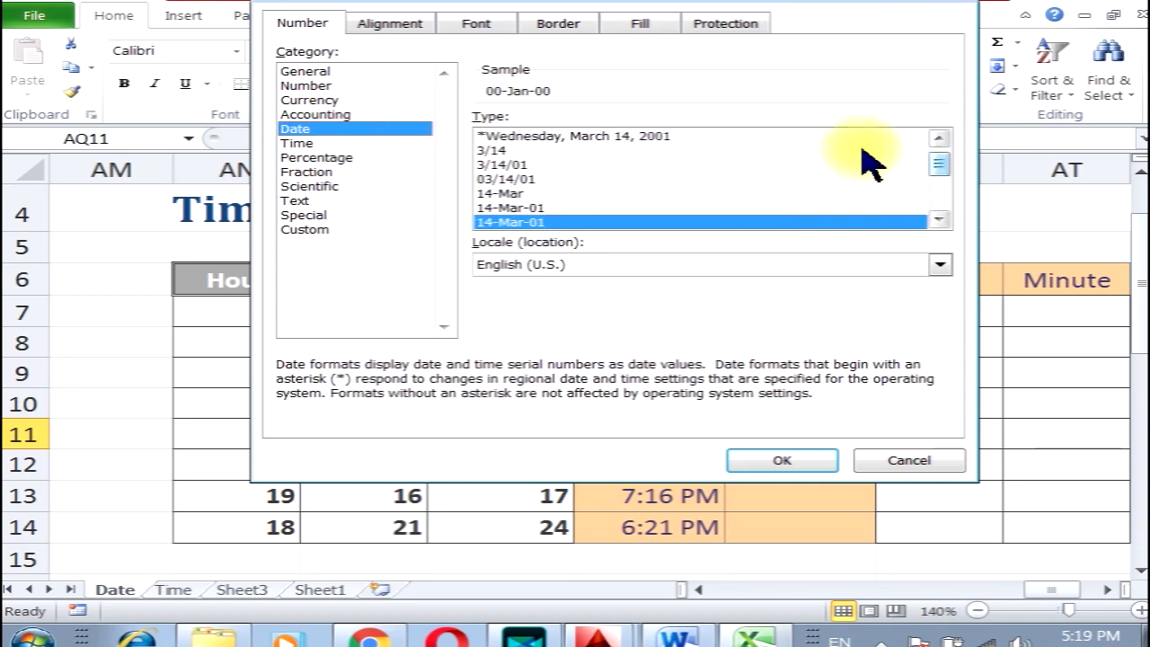
{"action": "left_click_drag", "start_coordinate": [939, 166], "coordinate": [935, 199]}
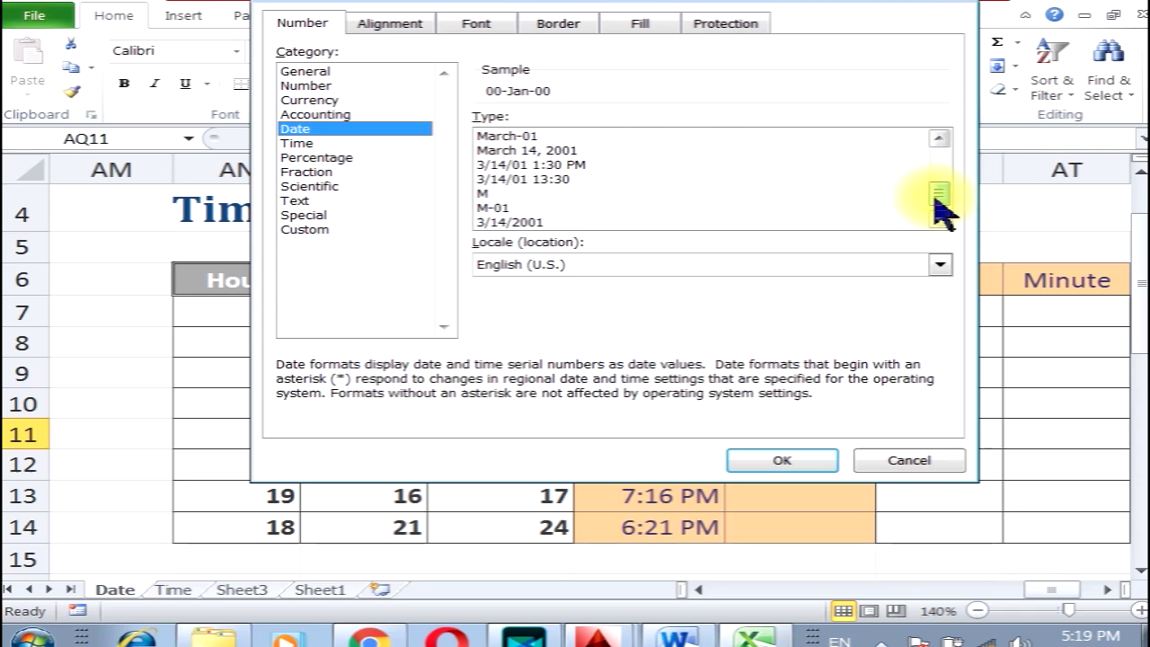
{"action": "left_click", "coordinate": [548, 166]}
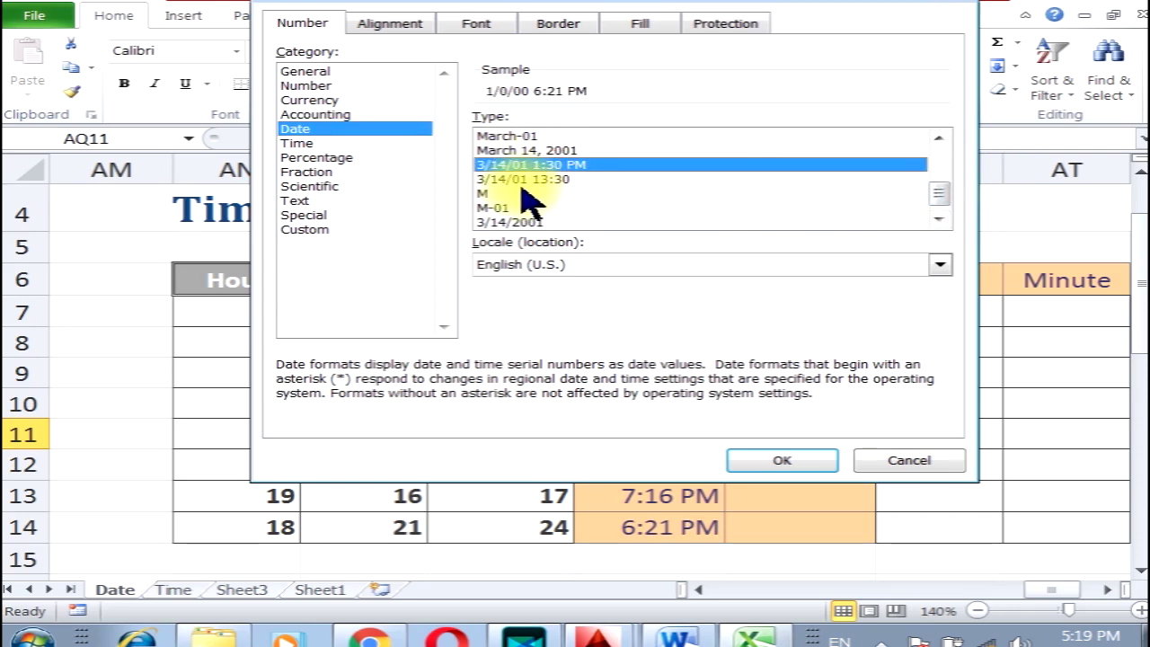
{"action": "left_click", "coordinate": [299, 144]}
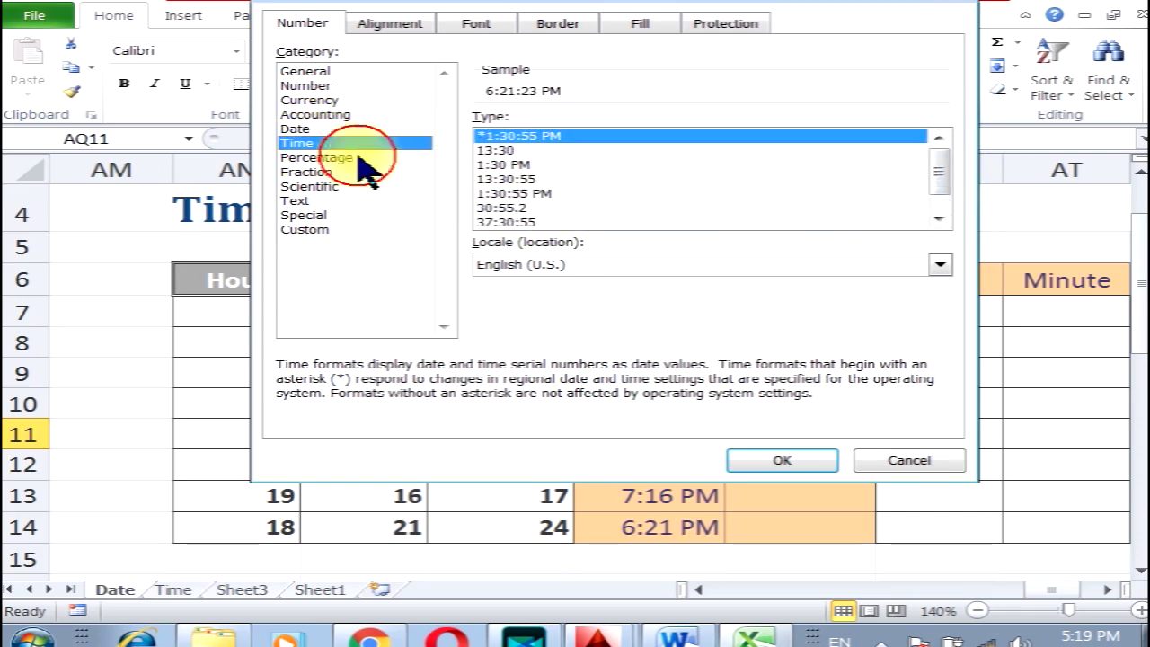
{"action": "scroll", "coordinate": [935, 175], "scroll_direction": "down", "scroll_amount": 1}
{"action": "left_click", "coordinate": [531, 207]}
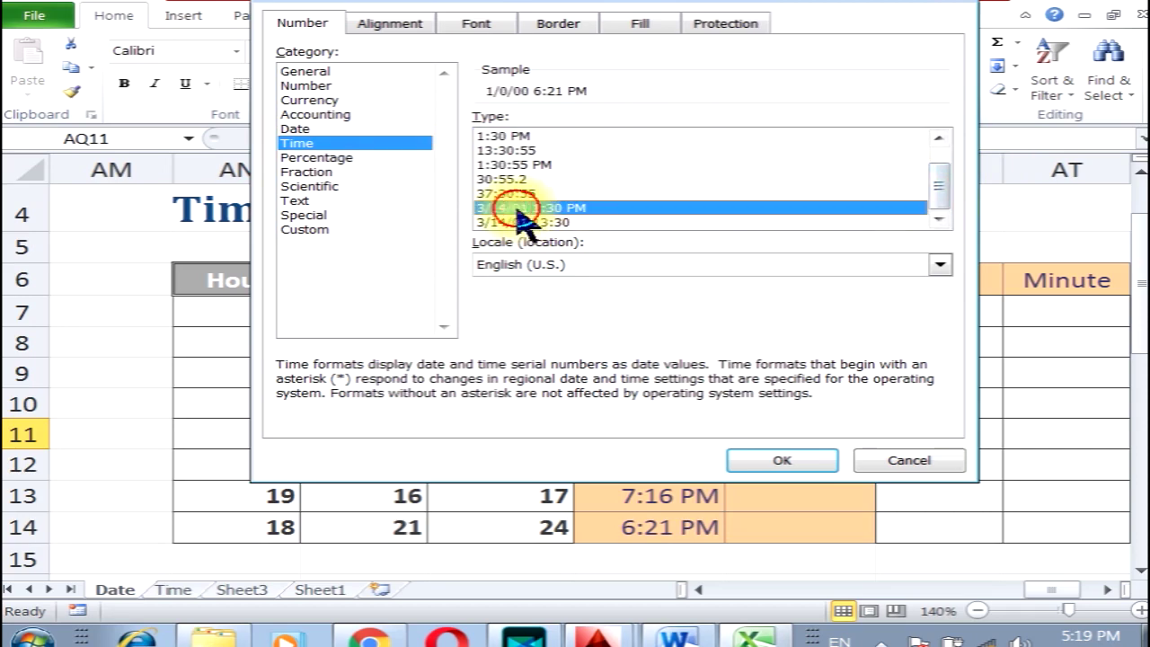
{"action": "left_click", "coordinate": [780, 454]}
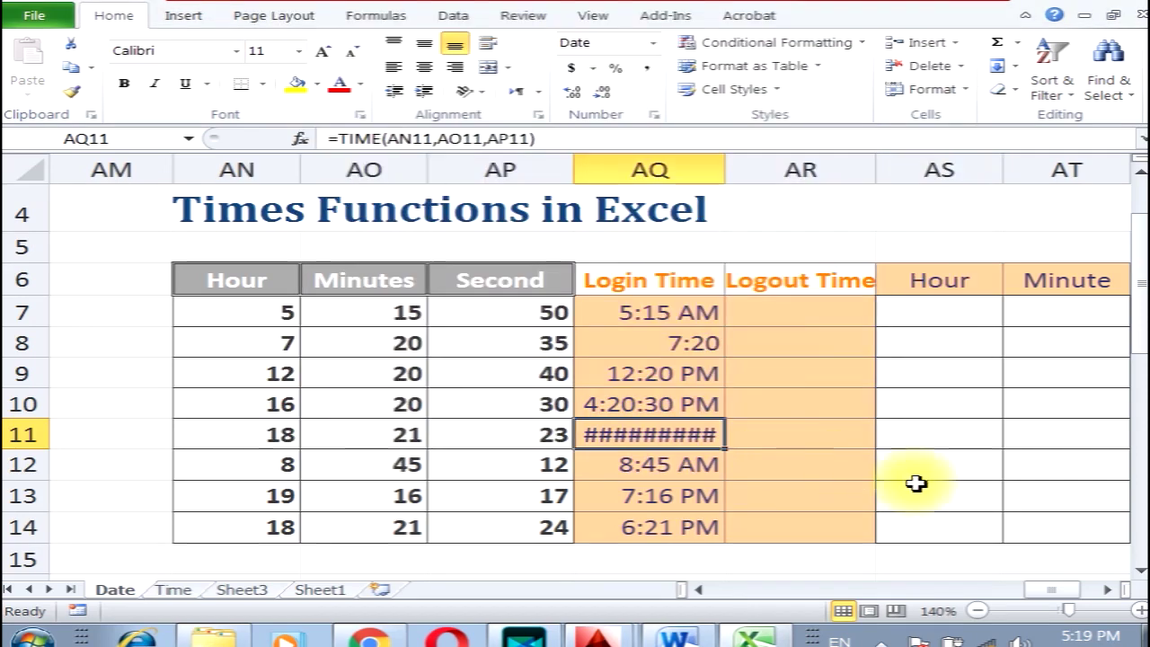
{"action": "double_click", "coordinate": [724, 170]}
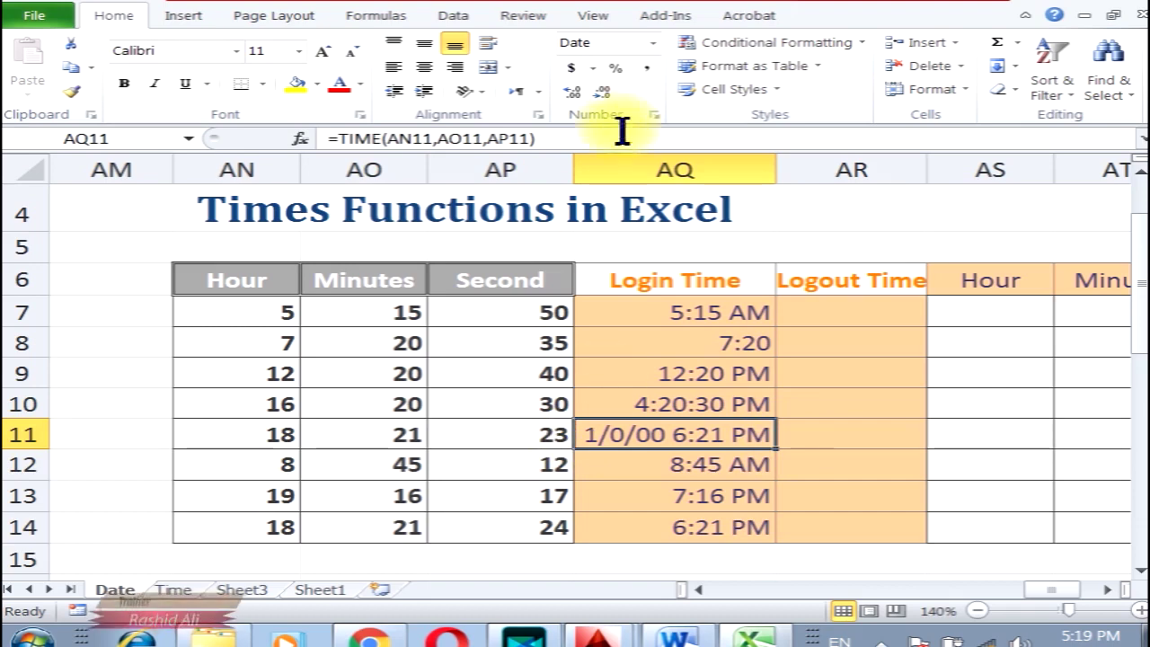
- Reformat the row 11 login time with the 1:30:55 PM type so it reads 6:21:23 PM
{"action": "left_click", "coordinate": [654, 115]}
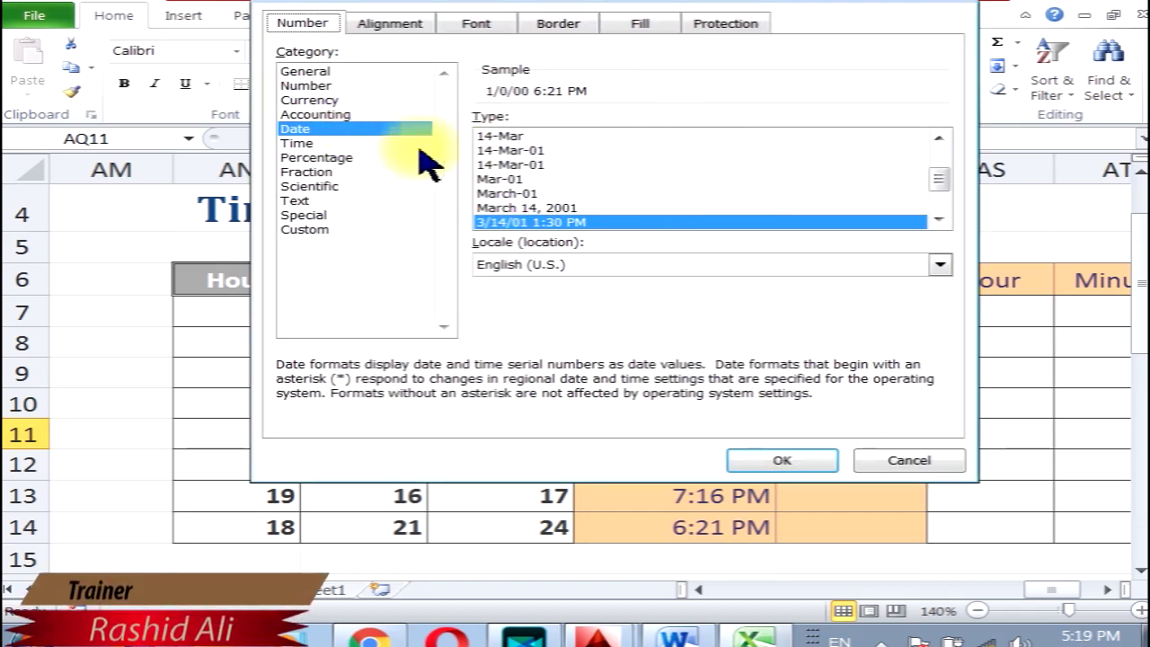
{"action": "left_click", "coordinate": [300, 144]}
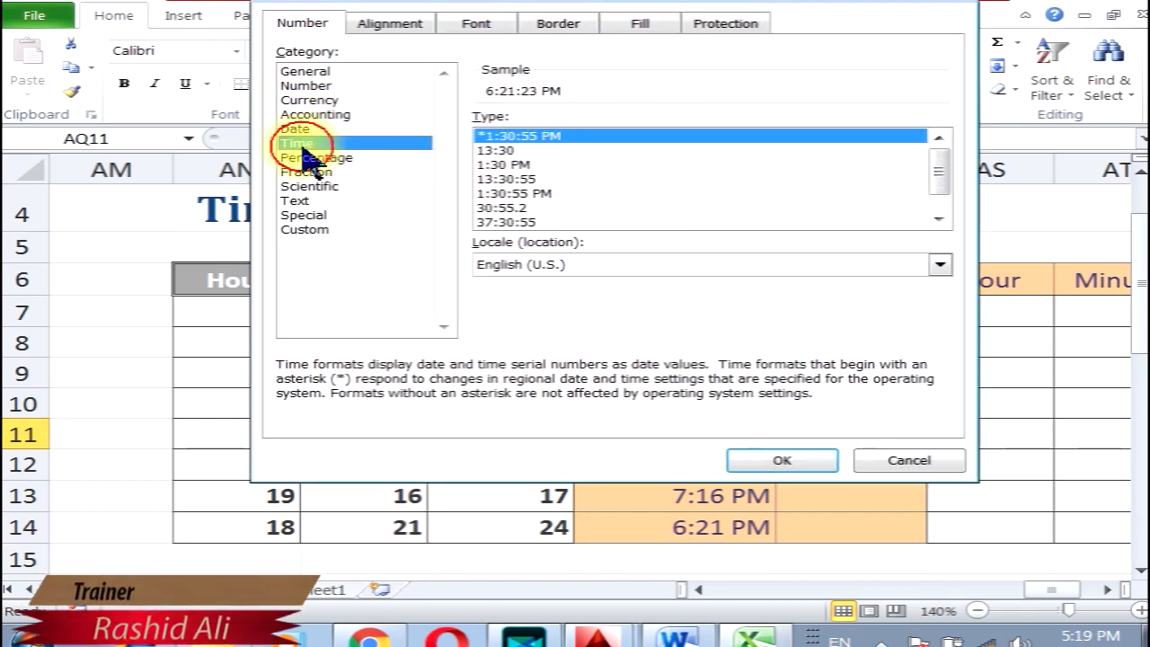
{"action": "scroll", "coordinate": [935, 180], "scroll_direction": "down", "scroll_amount": 1}
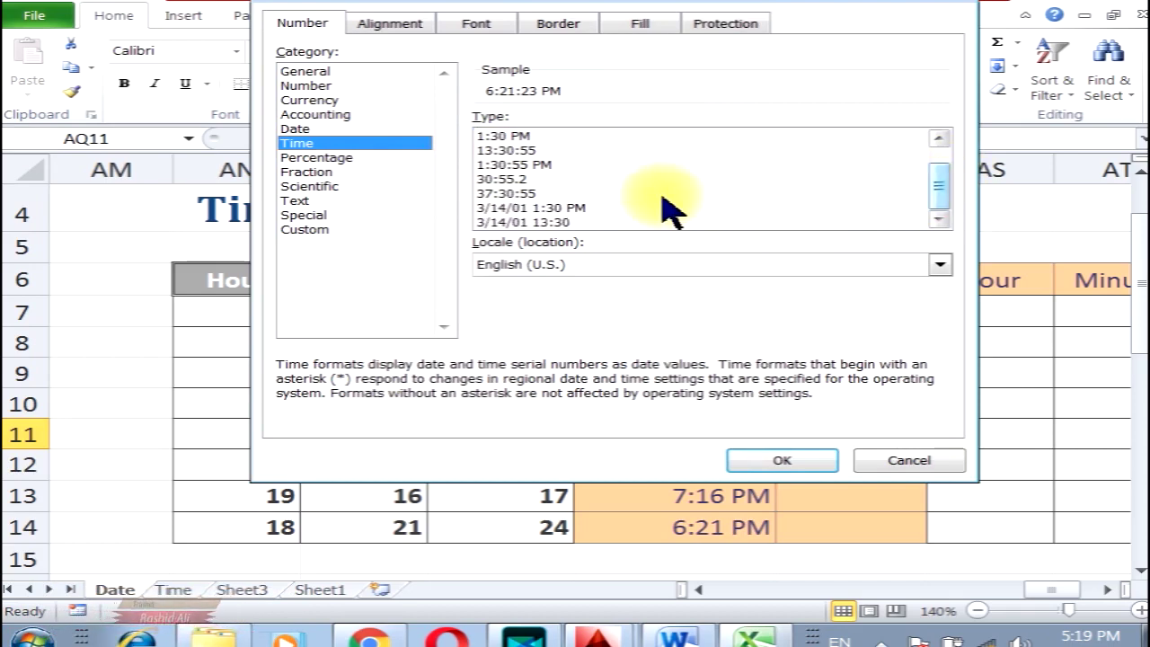
{"action": "left_click", "coordinate": [538, 165]}
{"action": "left_click", "coordinate": [773, 456]}
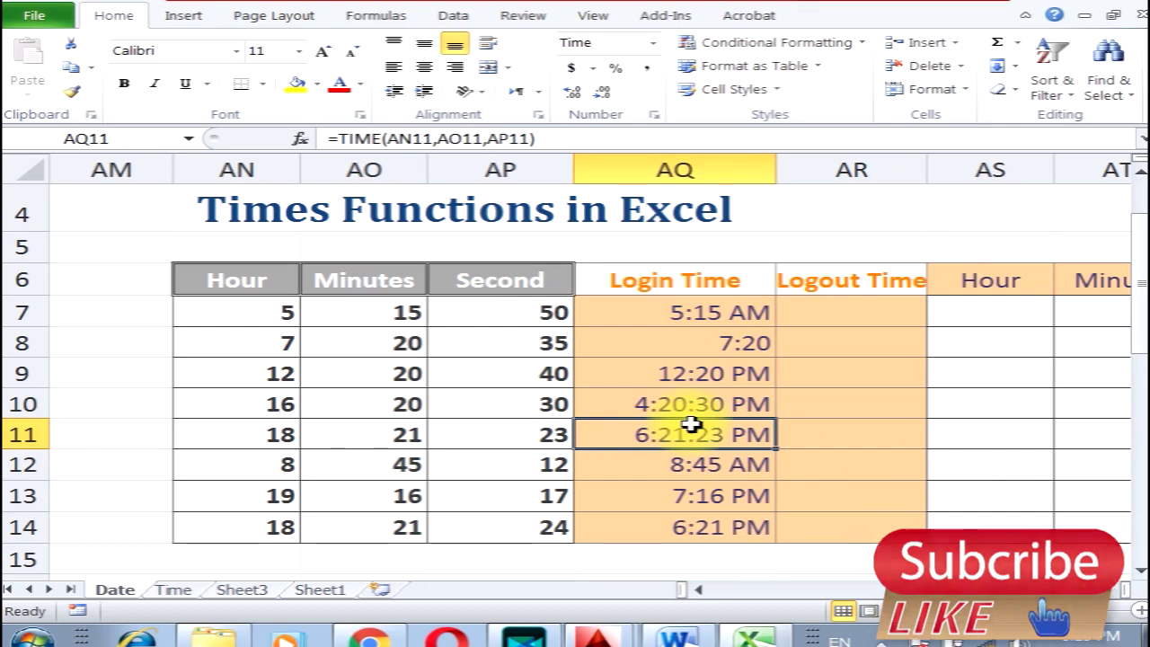
{"action": "left_click", "coordinate": [670, 310]}
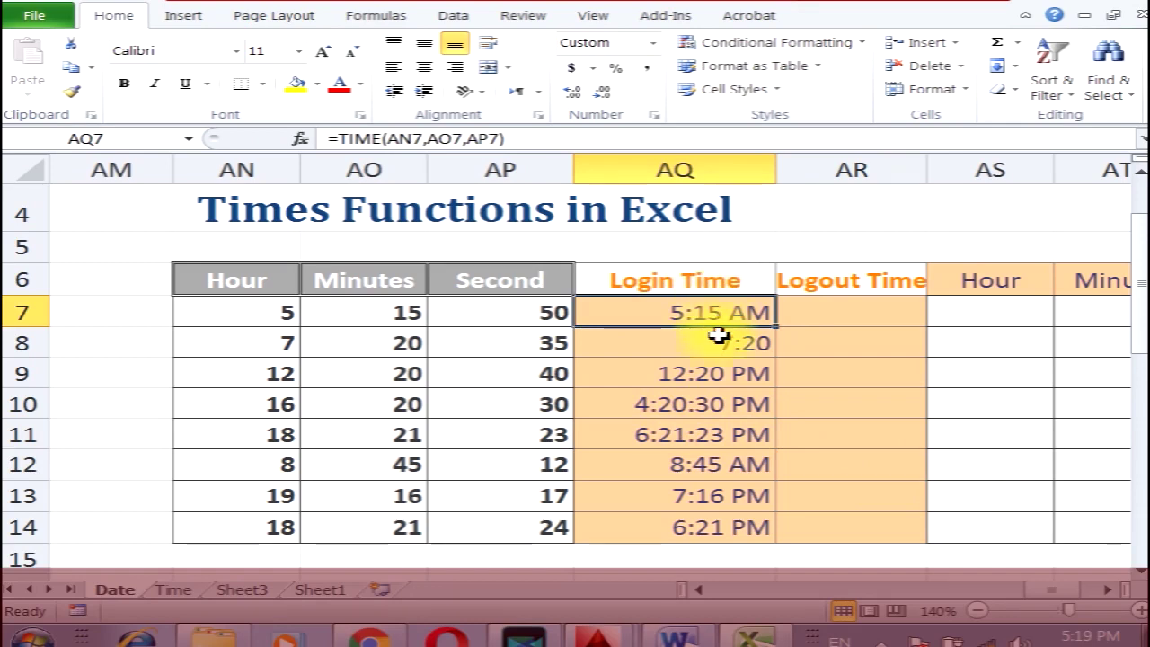
- Enter logout times 6:45:00, 8:23, 12:54 and 5:30 in AR7 through AR10
{"action": "left_click", "coordinate": [865, 313]}
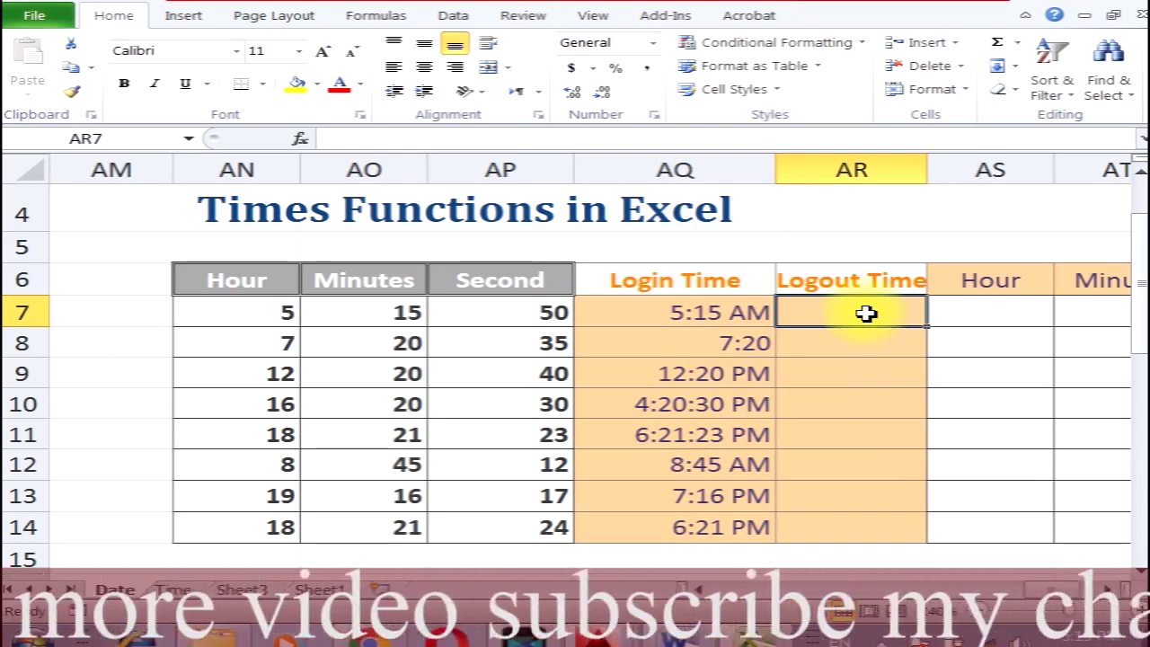
{"action": "type", "text": "6:"}
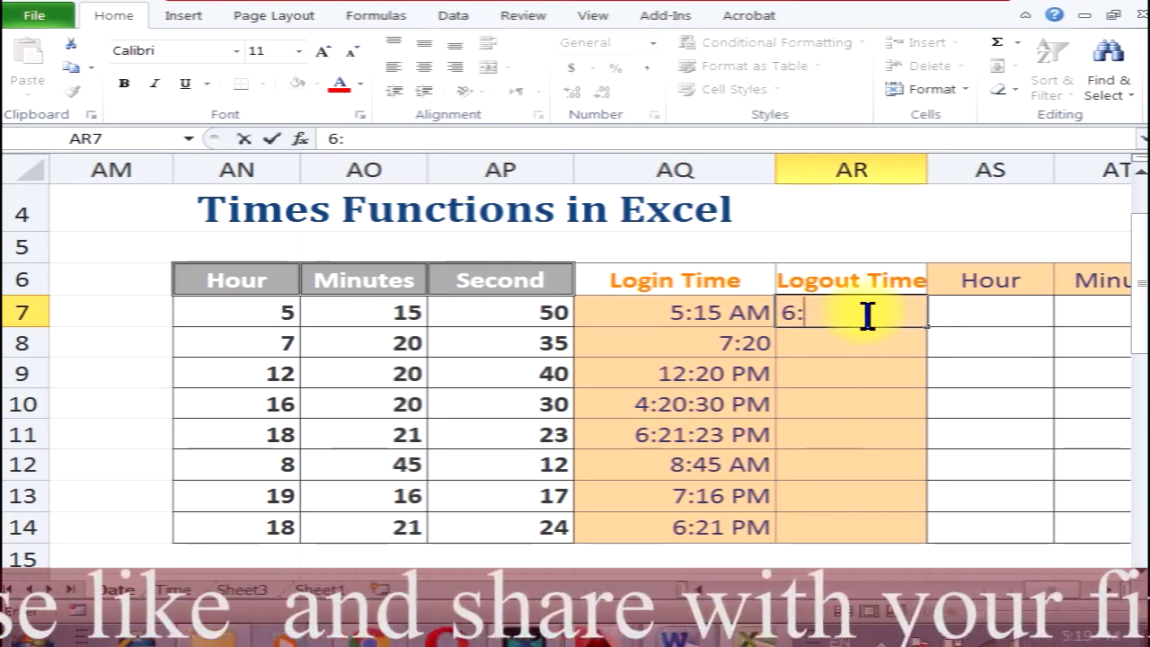
{"action": "type", "text": "45:"}
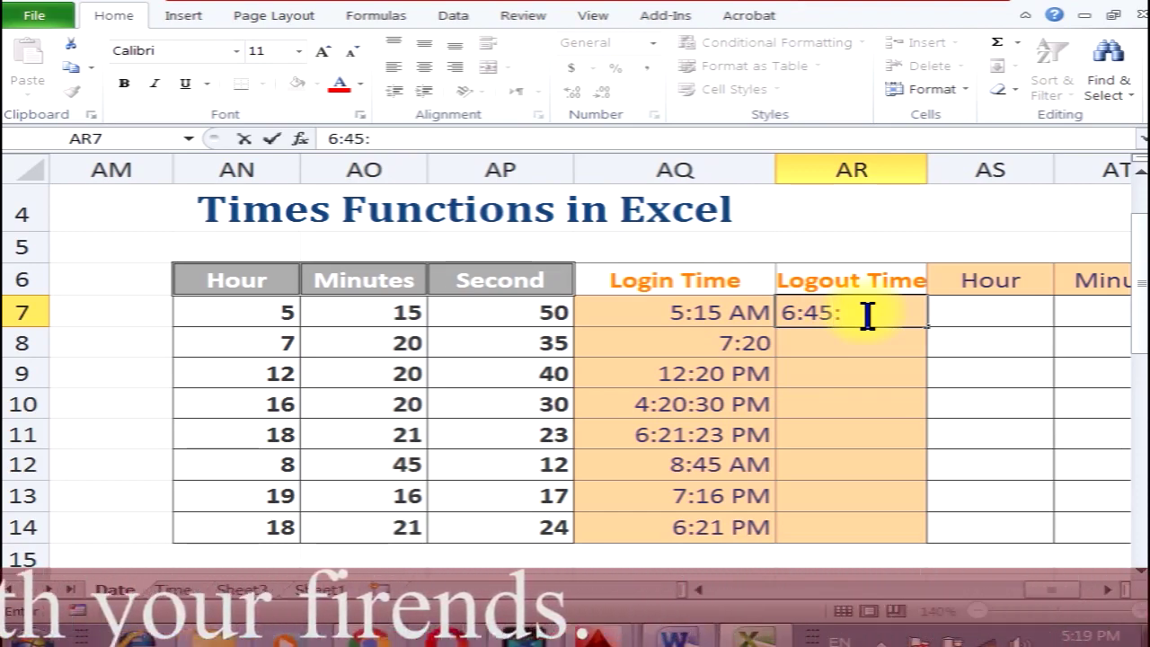
{"action": "type", "text": "00"}
{"action": "key", "text": "Return"}
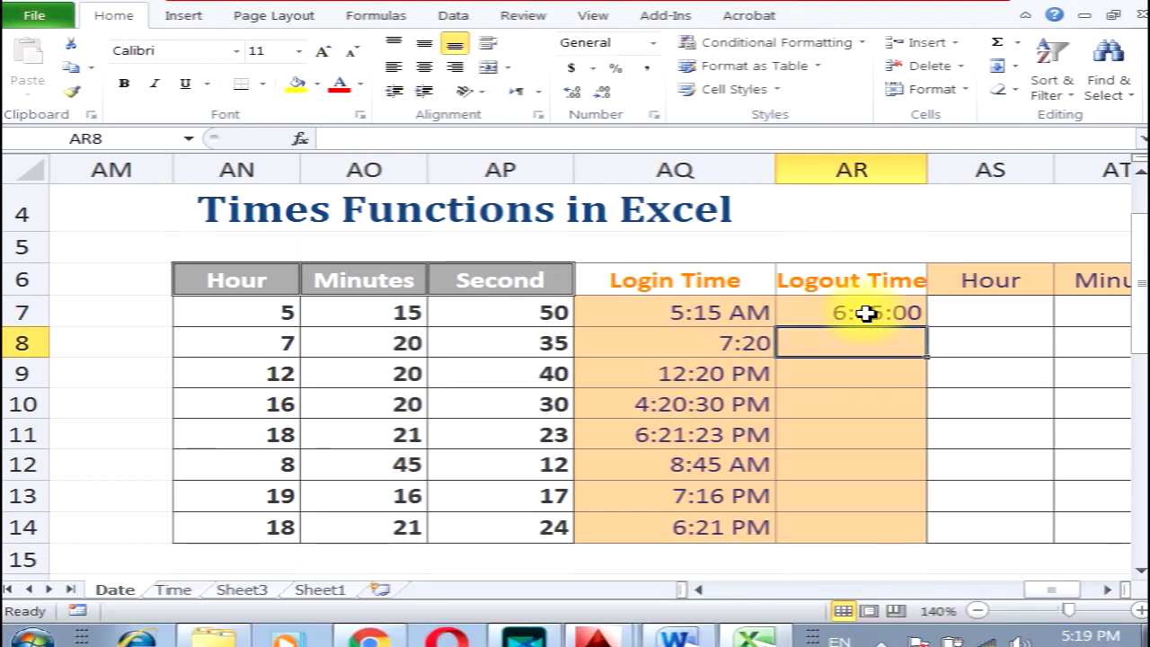
{"action": "type", "text": "8:23"}
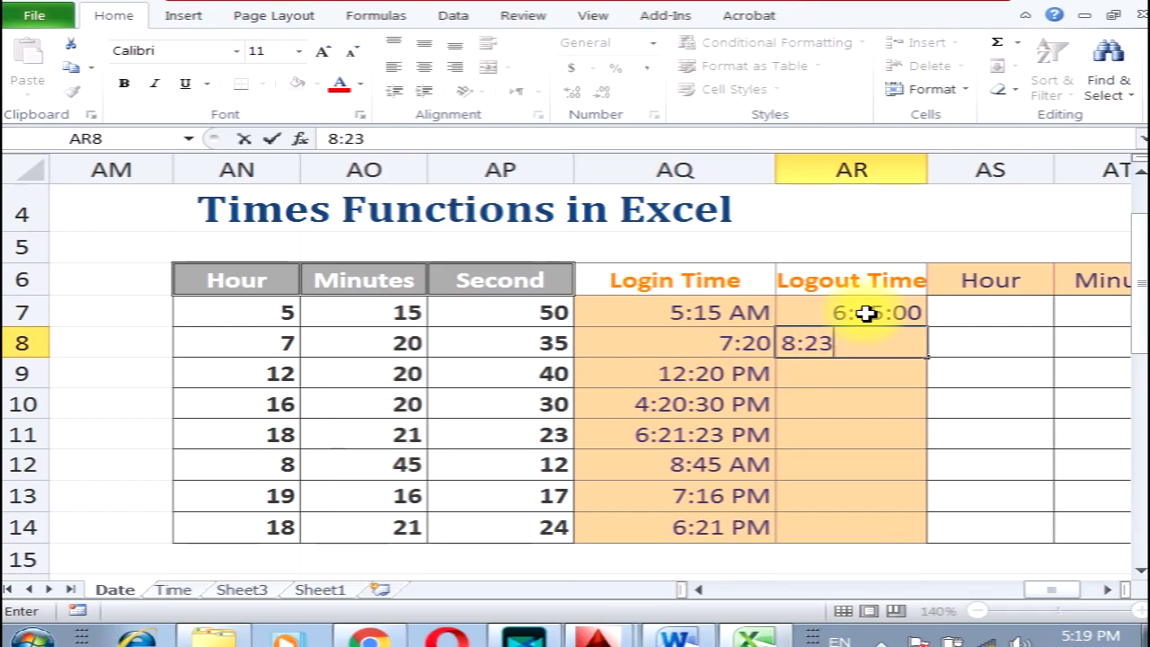
{"action": "key", "text": "Return"}
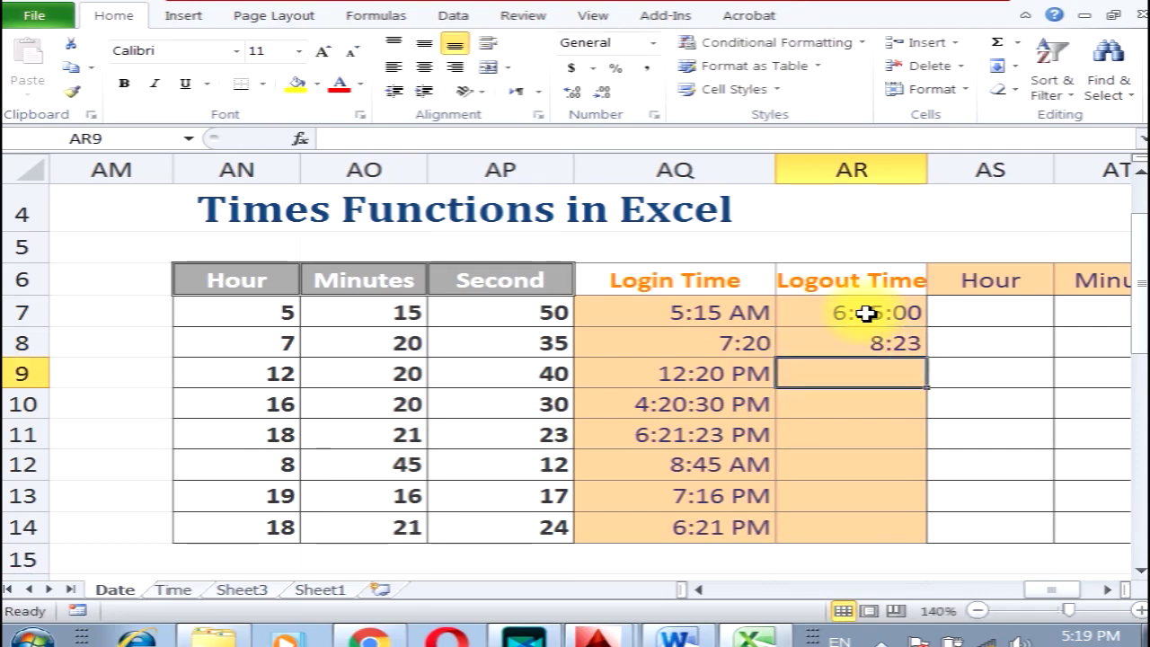
{"action": "type", "text": "12:5"}
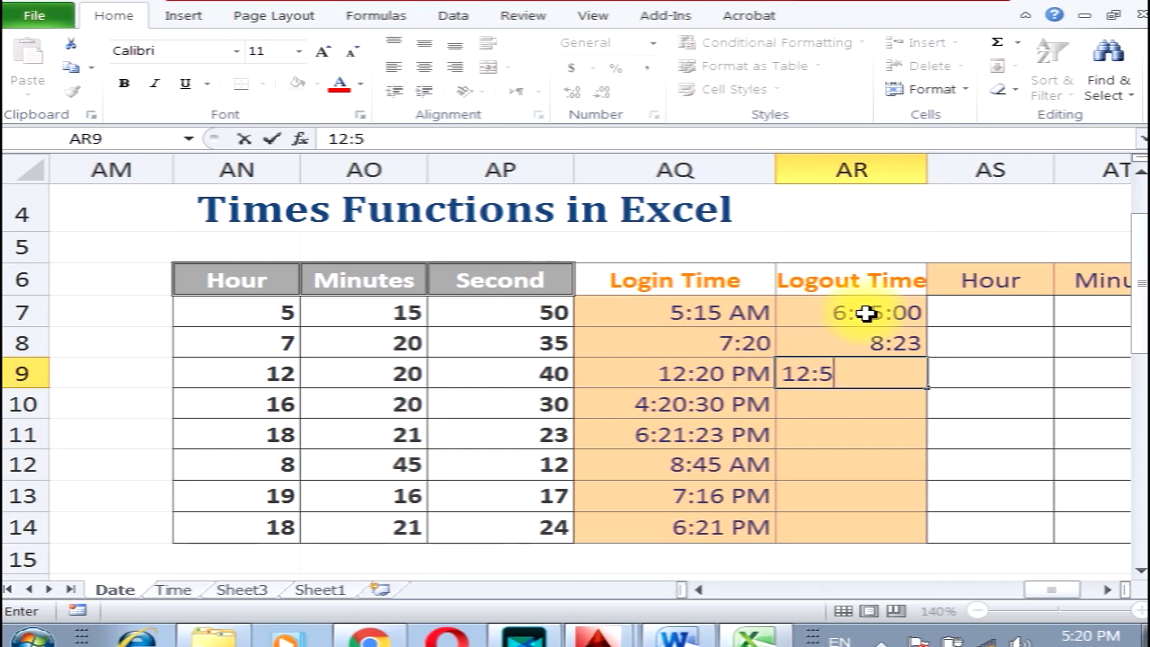
{"action": "type", "text": "4"}
{"action": "key", "text": "Return"}
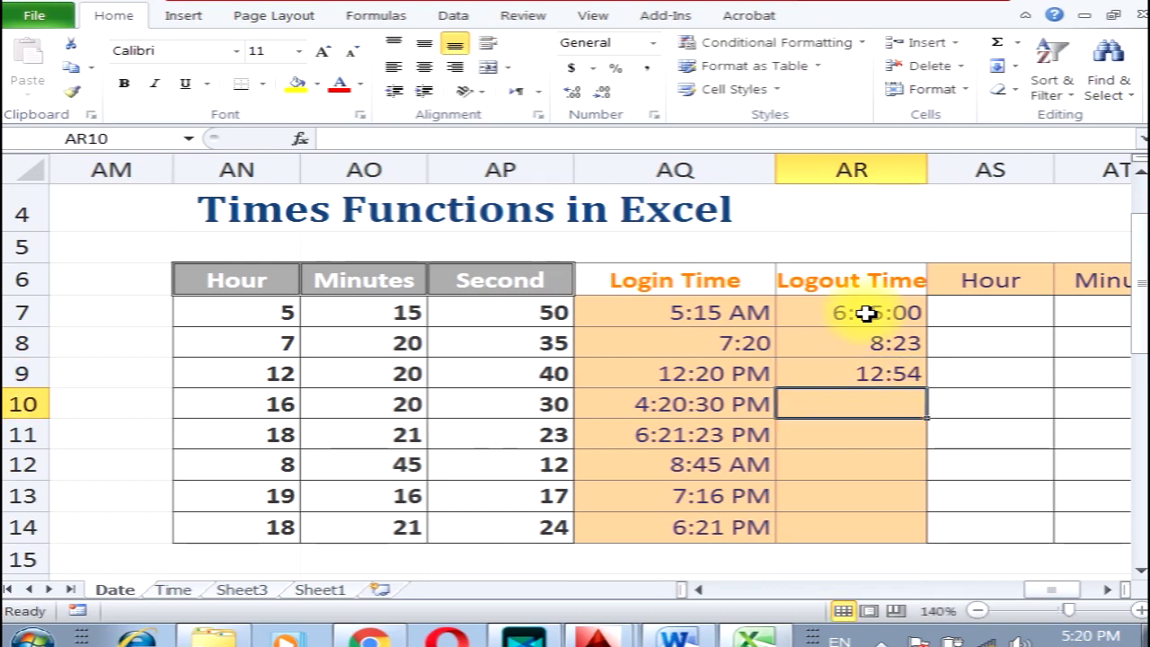
{"action": "type", "text": "5:3"}
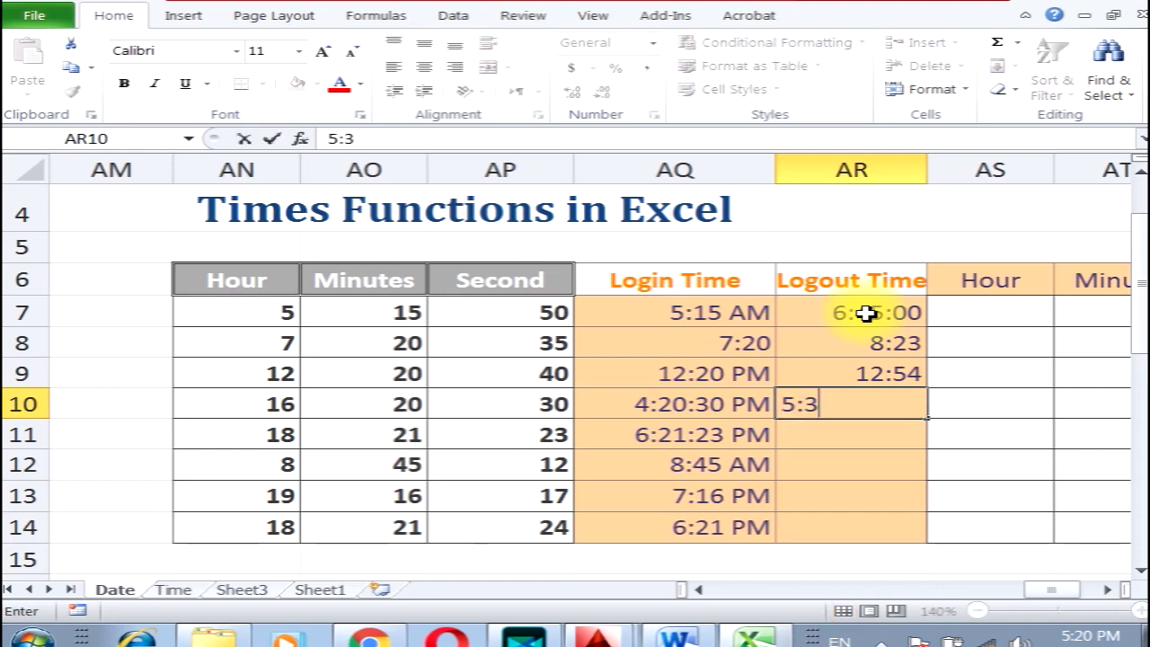
{"action": "type", "text": "0"}
{"action": "key", "text": "Return"}
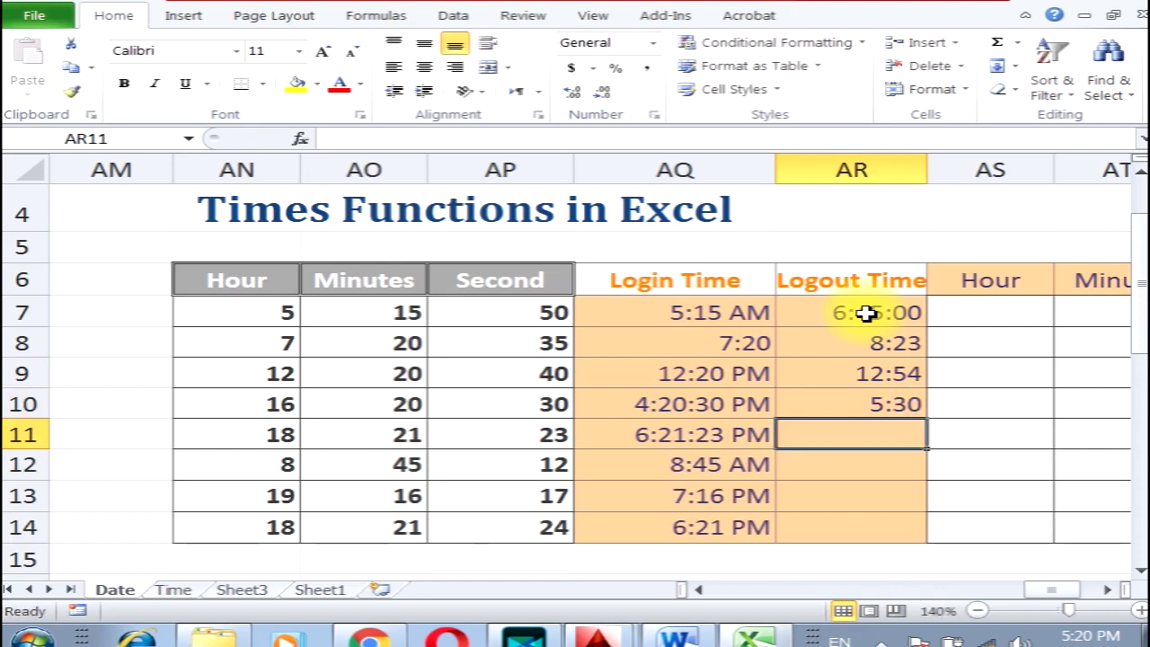
- Enter the remaining logout times 7:21, 9:12, 21:31:15 and 22:23:24 in AR11 through AR14
{"action": "type", "text": "7:21"}
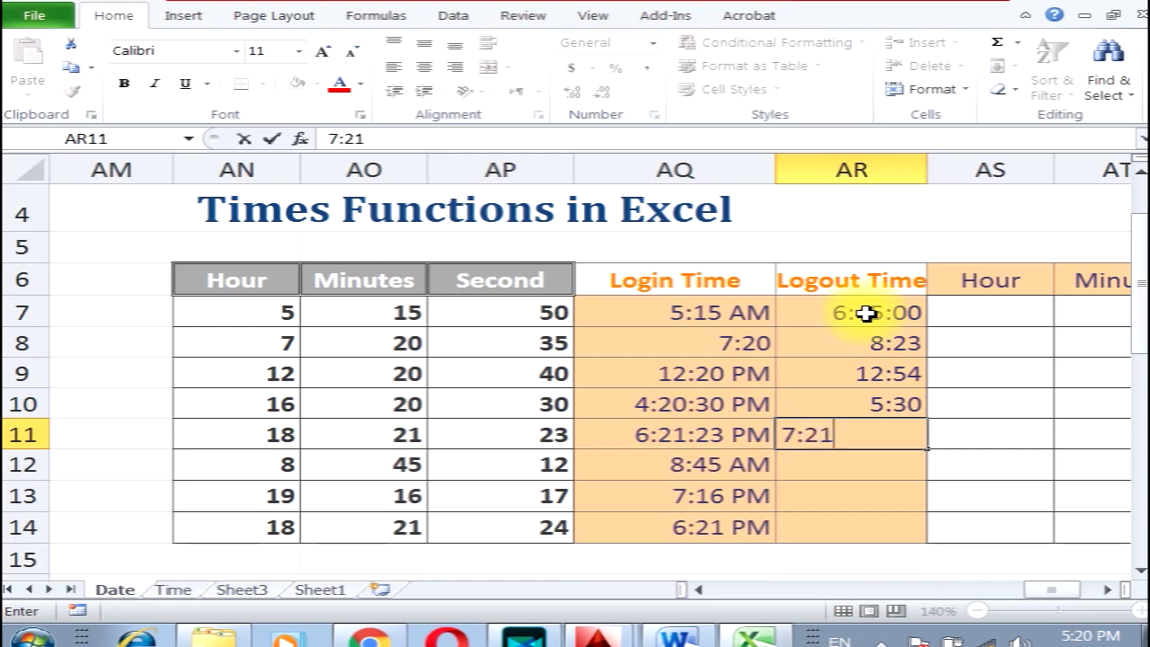
{"action": "key", "text": "Return"}
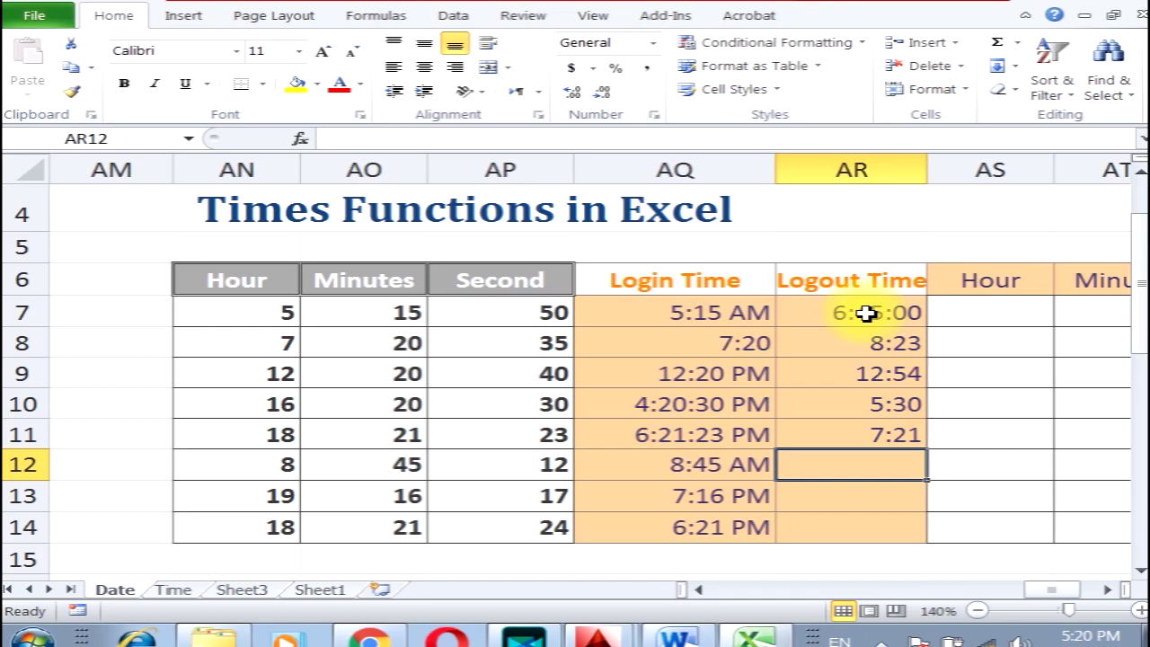
{"action": "type", "text": "9:12"}
{"action": "key", "text": "Return"}
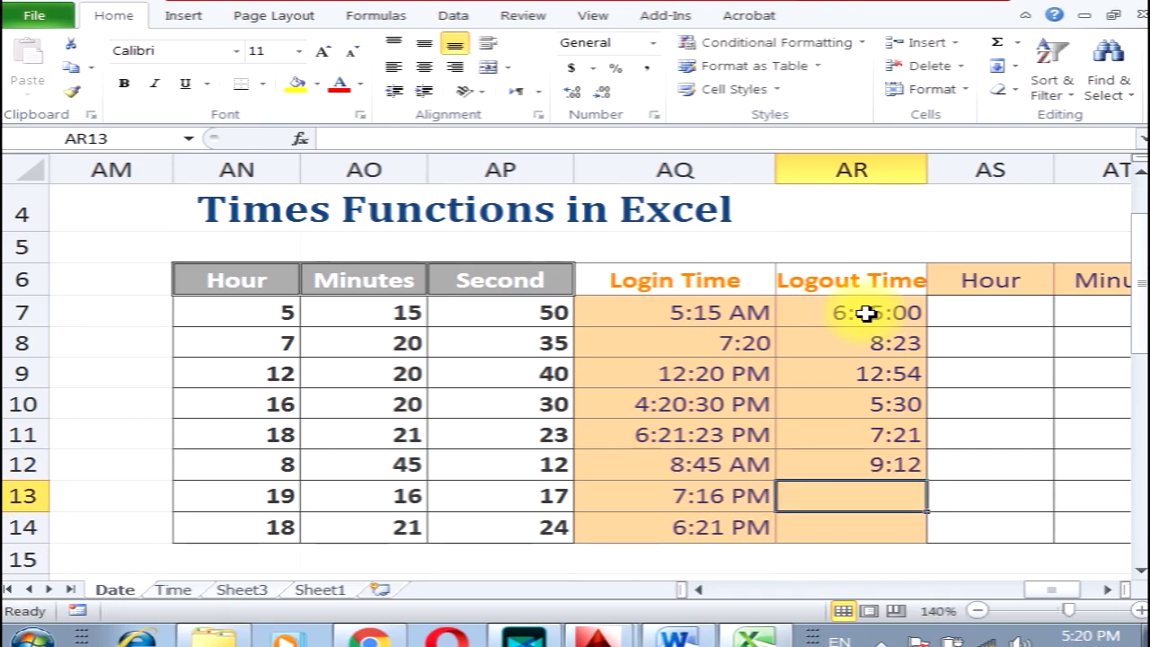
{"action": "type", "text": "21:31:15"}
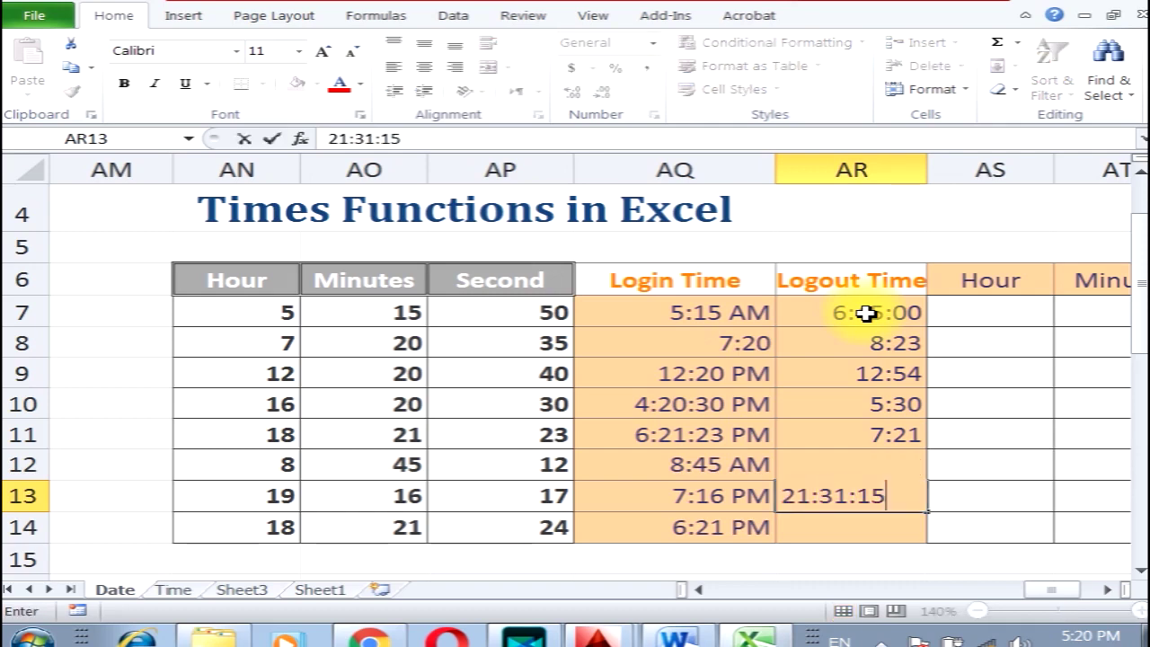
{"action": "key", "text": "Return"}
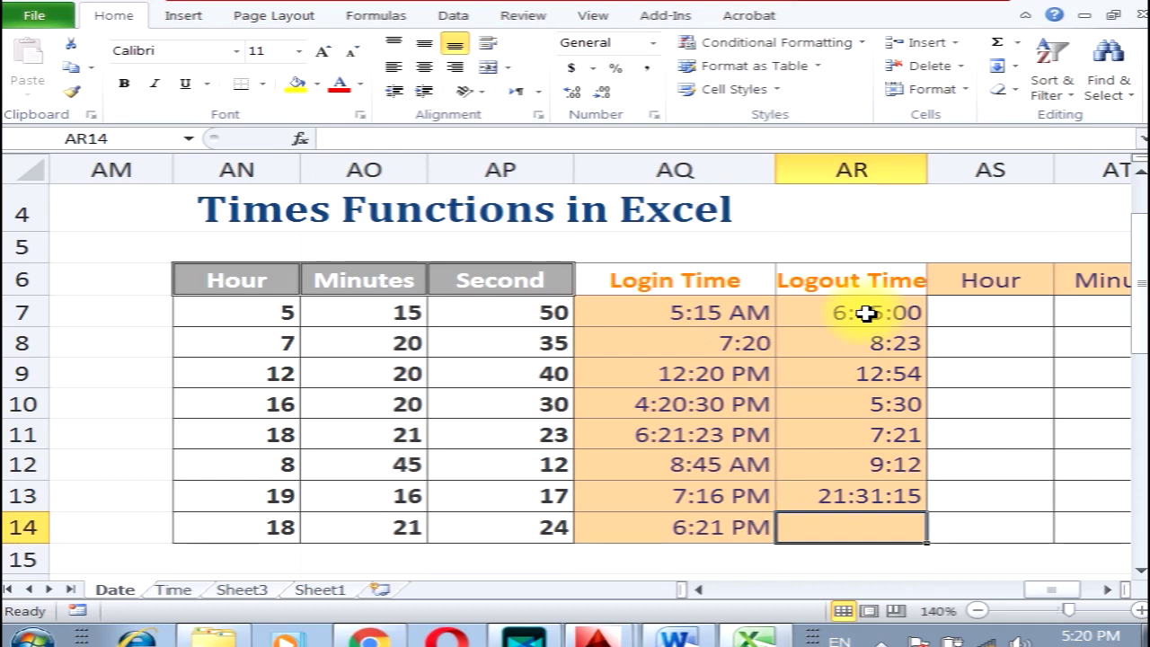
{"action": "type", "text": "22:23:24"}
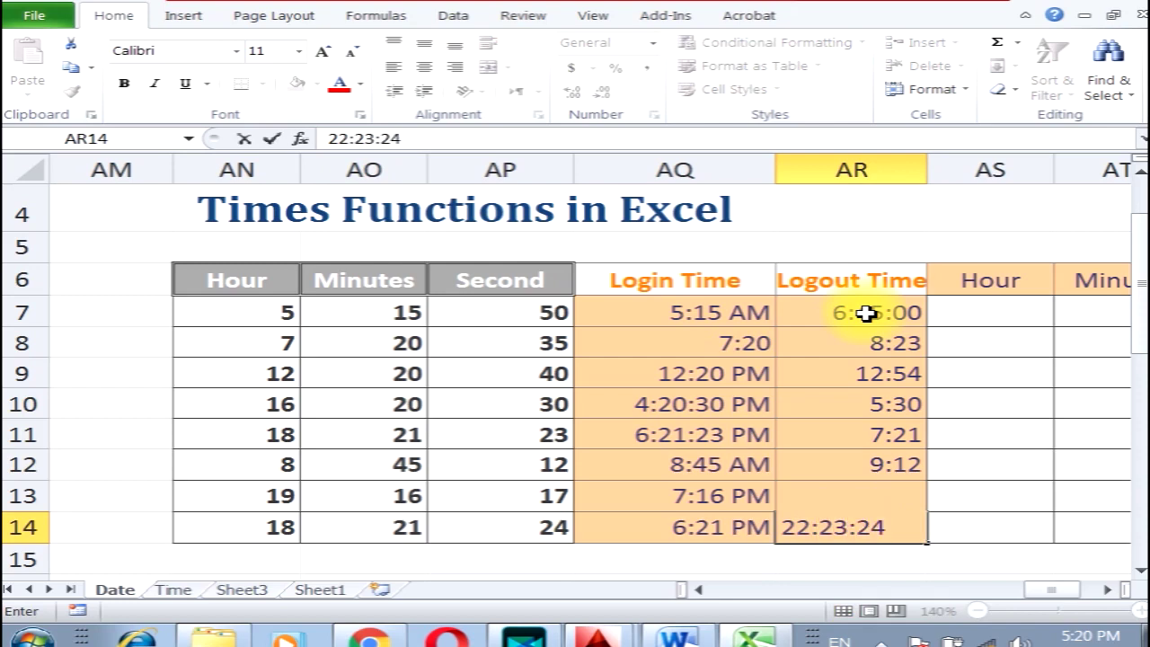
{"action": "key", "text": "Return"}
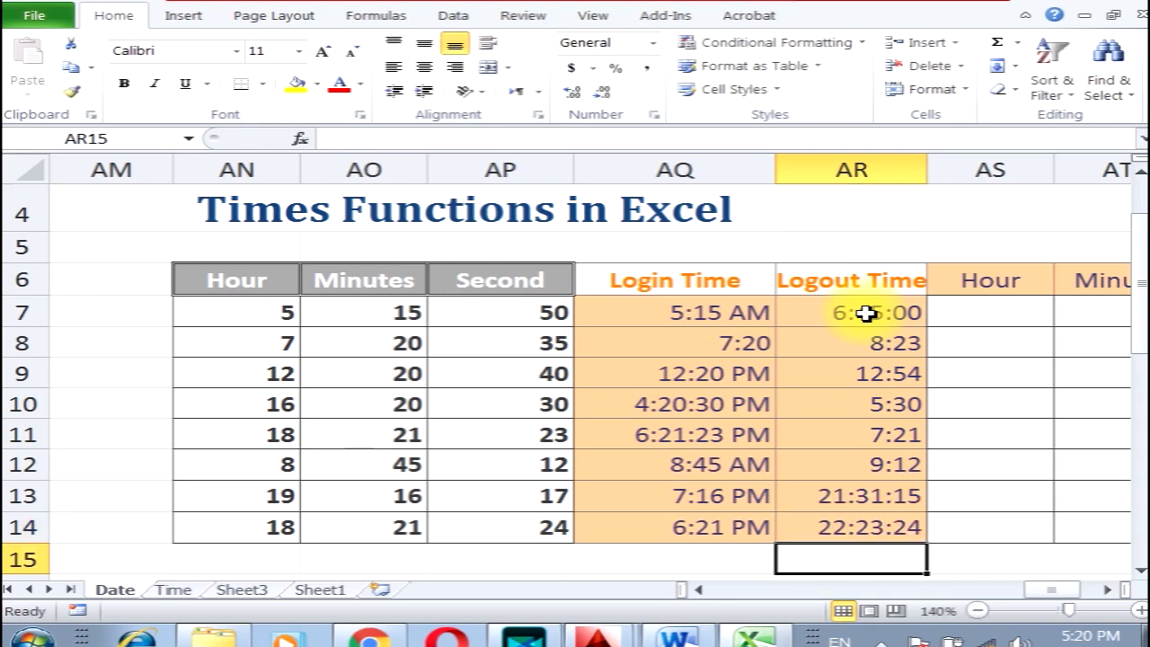
- Format AR7:AR14 with the 1:30:55 PM time type and autofit column AR
{"action": "left_click", "coordinate": [1107, 590]}
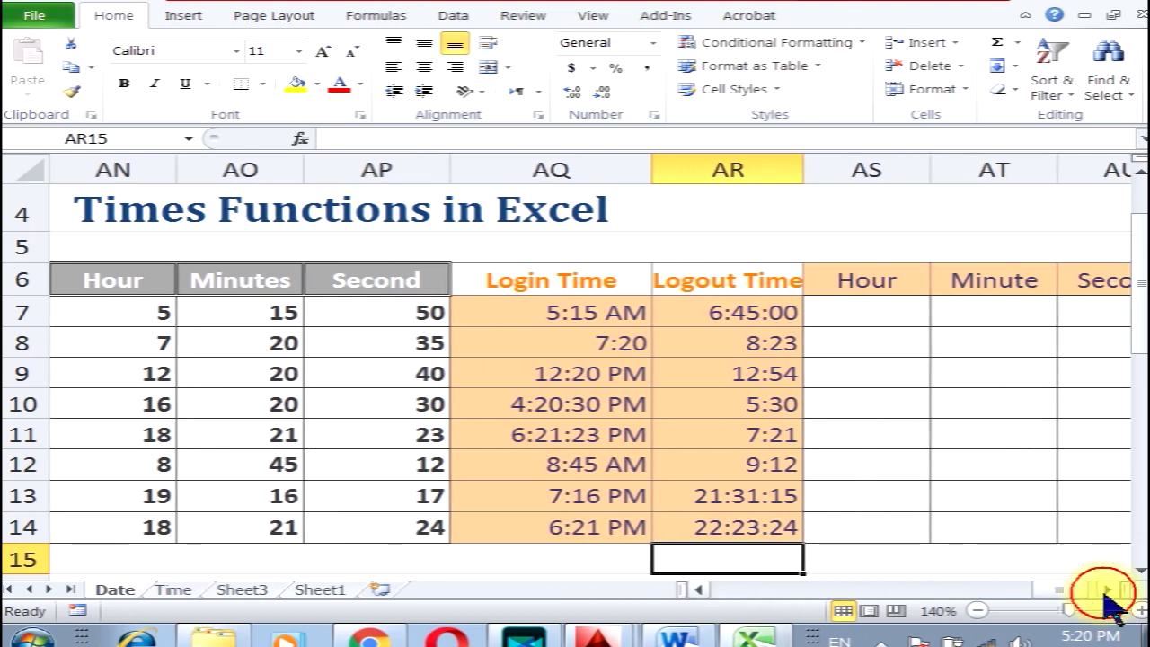
{"action": "left_click", "coordinate": [1108, 590]}
{"action": "left_click", "coordinate": [638, 320]}
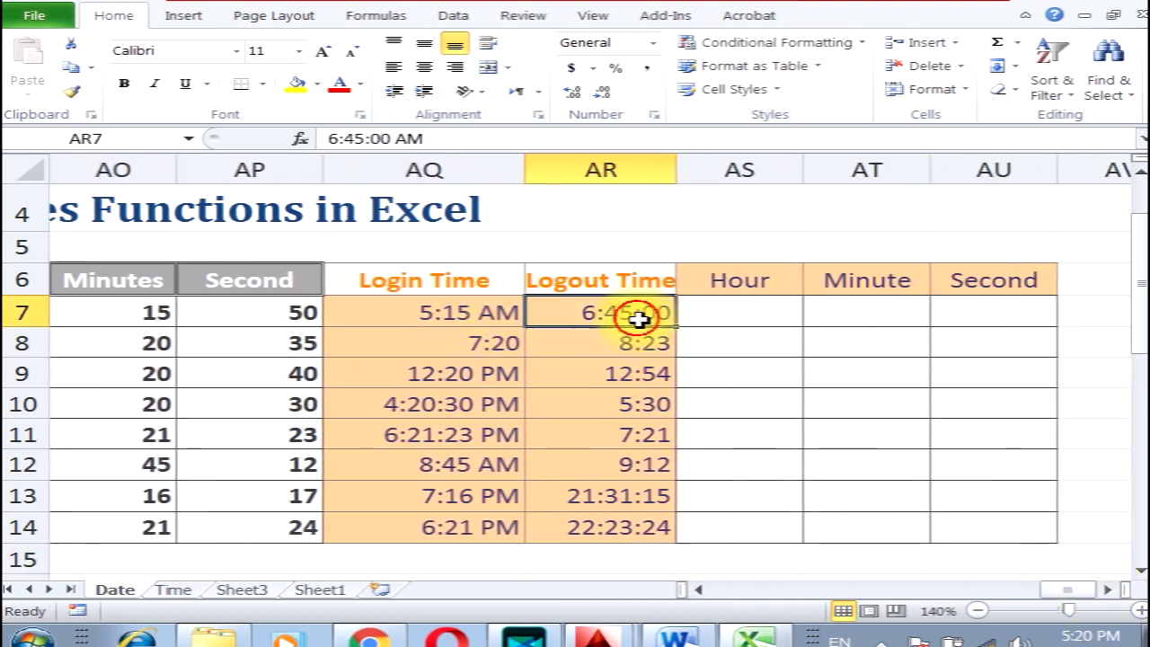
{"action": "left_click_drag", "start_coordinate": [638, 319], "coordinate": [623, 530]}
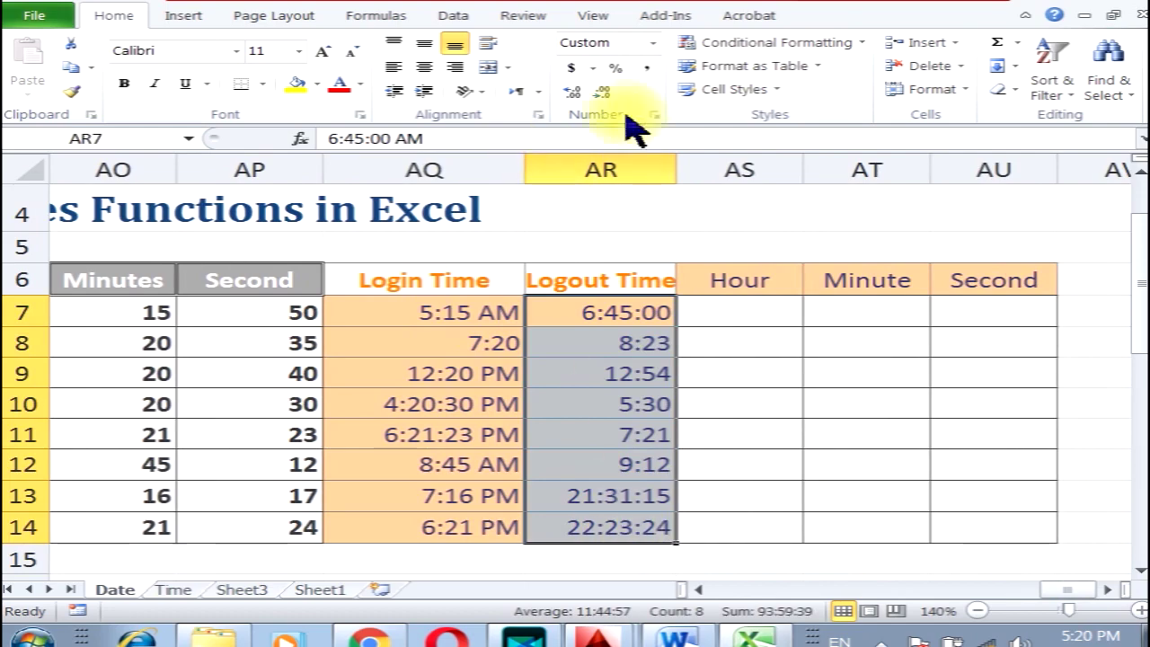
{"action": "left_click", "coordinate": [654, 117]}
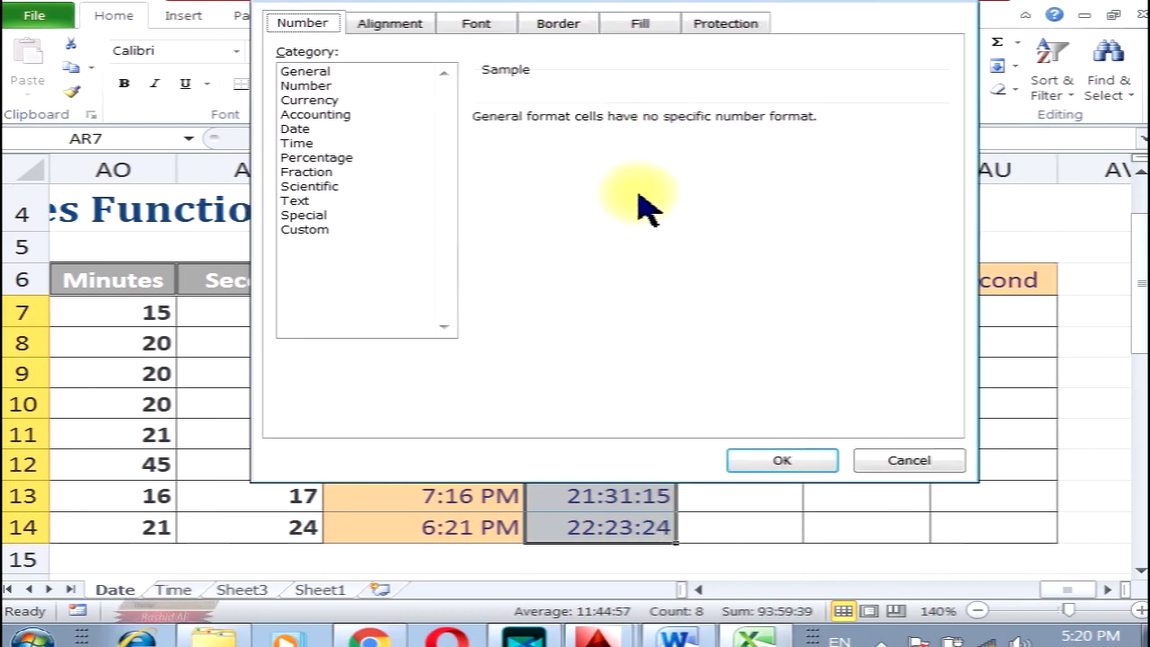
{"action": "left_click", "coordinate": [297, 143]}
{"action": "left_click", "coordinate": [550, 194]}
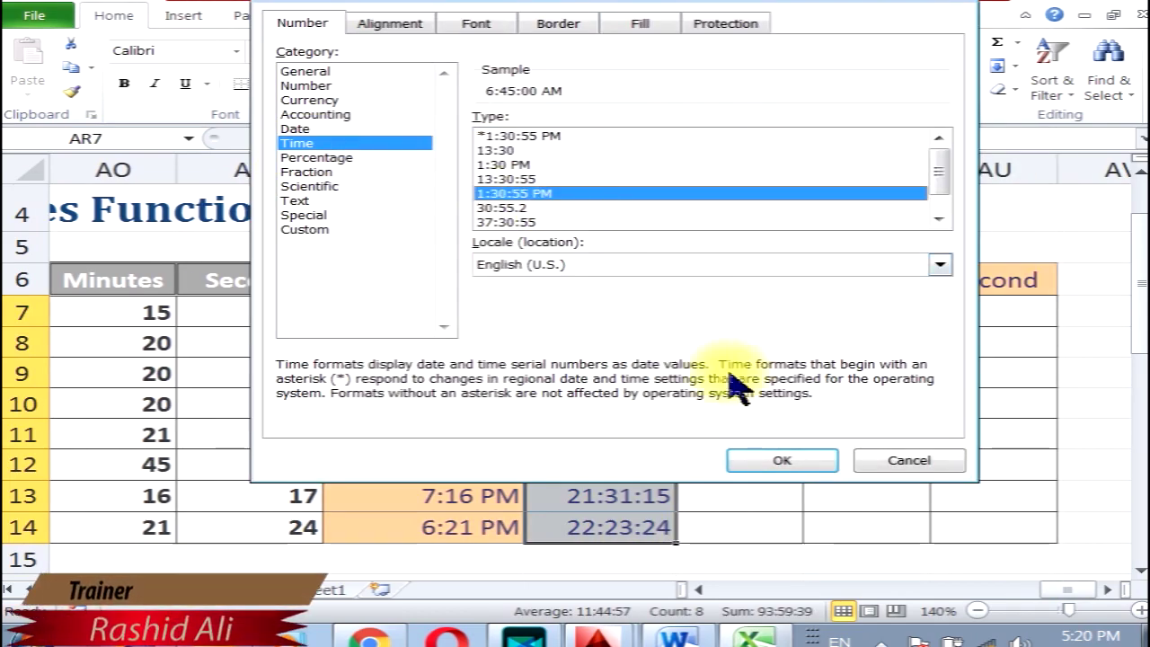
{"action": "left_click", "coordinate": [784, 462]}
{"action": "double_click", "coordinate": [678, 164]}
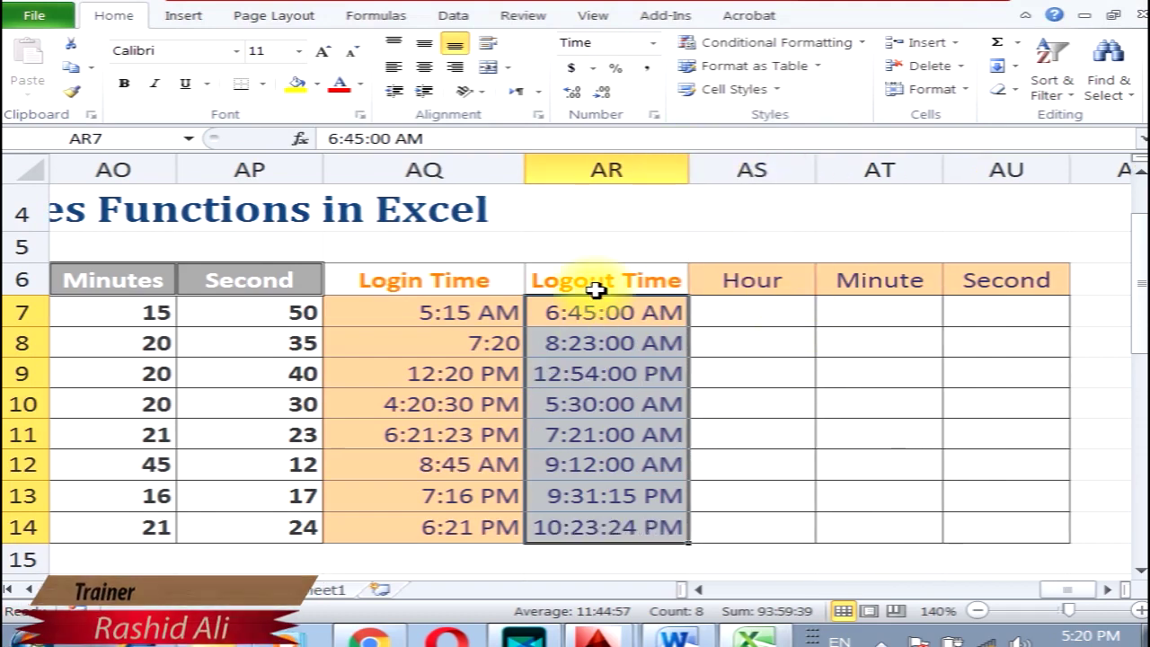
{"action": "left_click", "coordinate": [726, 477]}
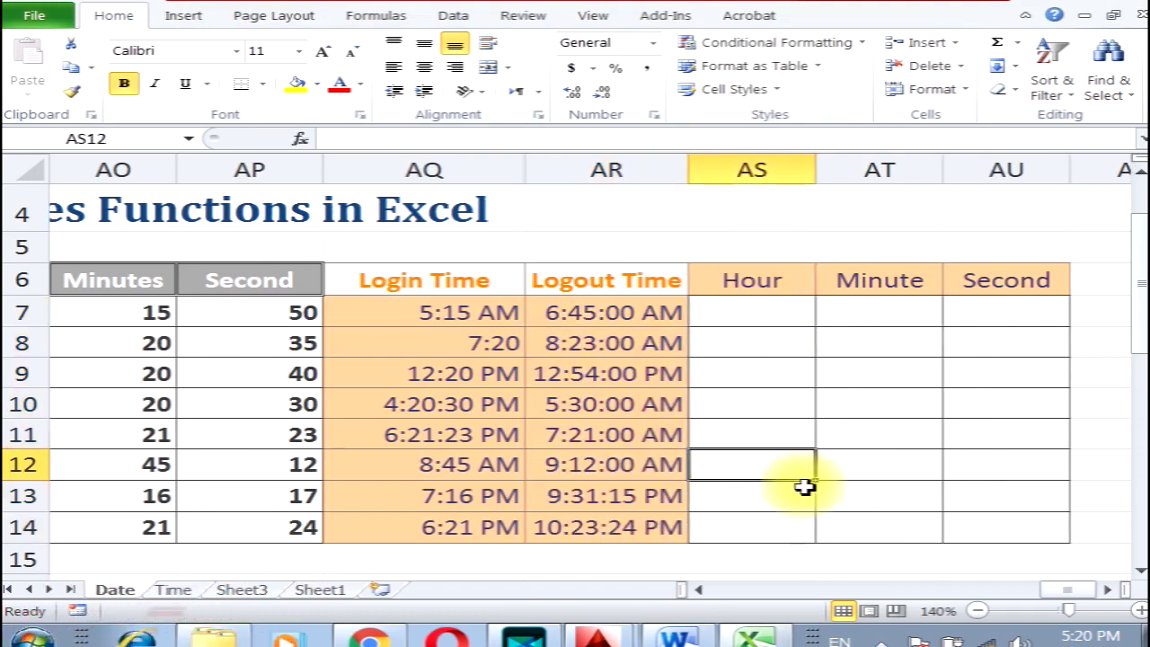
{"action": "left_click", "coordinate": [775, 324]}
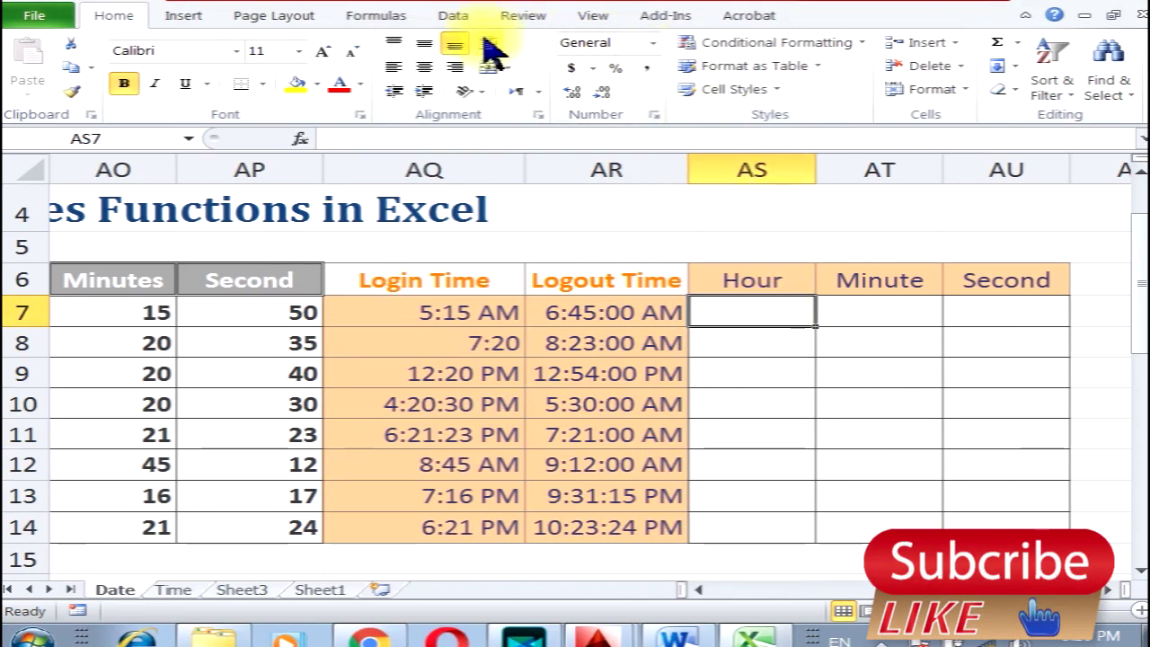
- Insert a blank column before Hour and start an AutoSum formula in AS7
{"action": "left_click", "coordinate": [954, 43]}
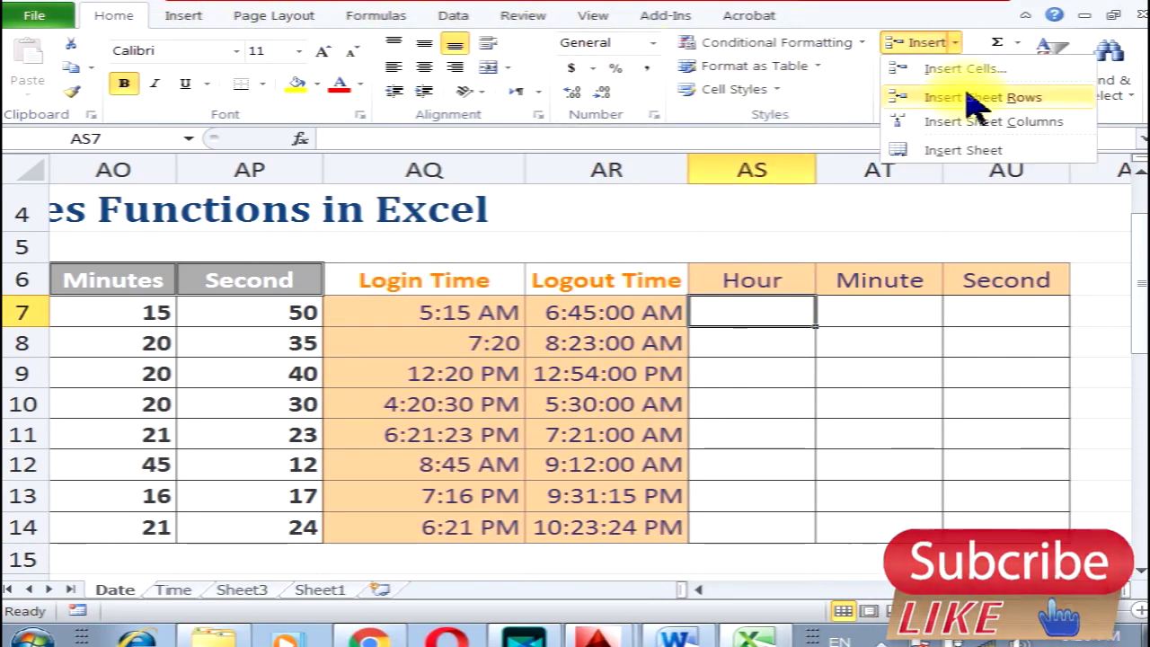
{"action": "left_click", "coordinate": [976, 121]}
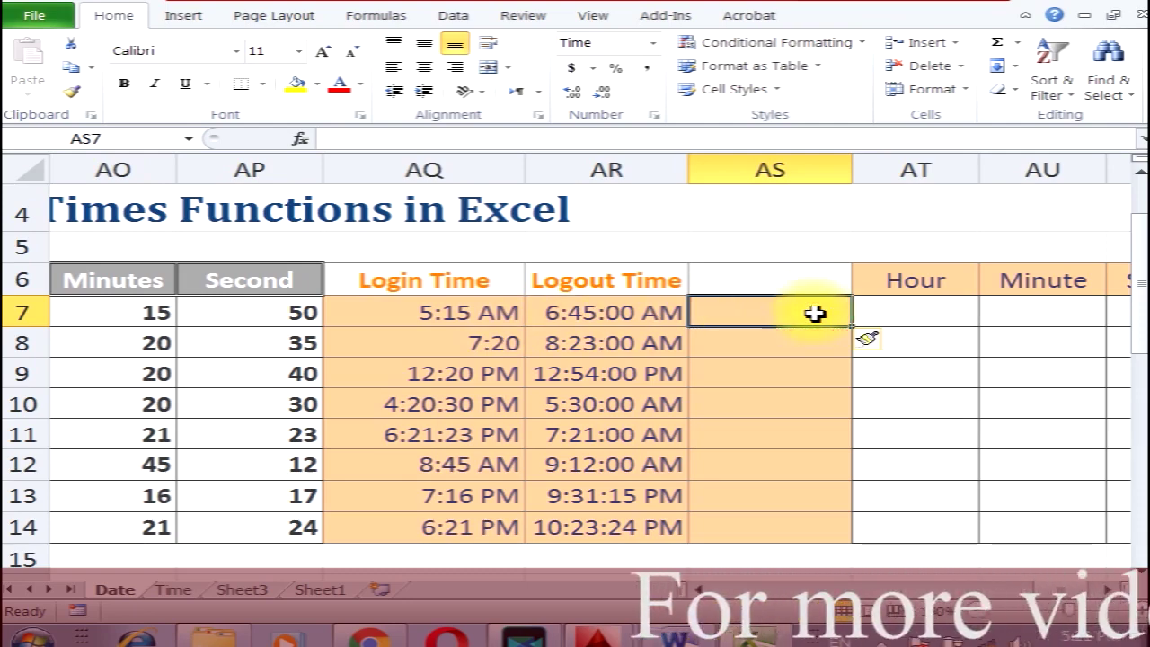
{"action": "left_click", "coordinate": [988, 46]}
- Make AS7 =SUM(AR7-AQ7) so it shows the 1:29:10 AM duration
{"action": "left_click", "coordinate": [420, 314]}
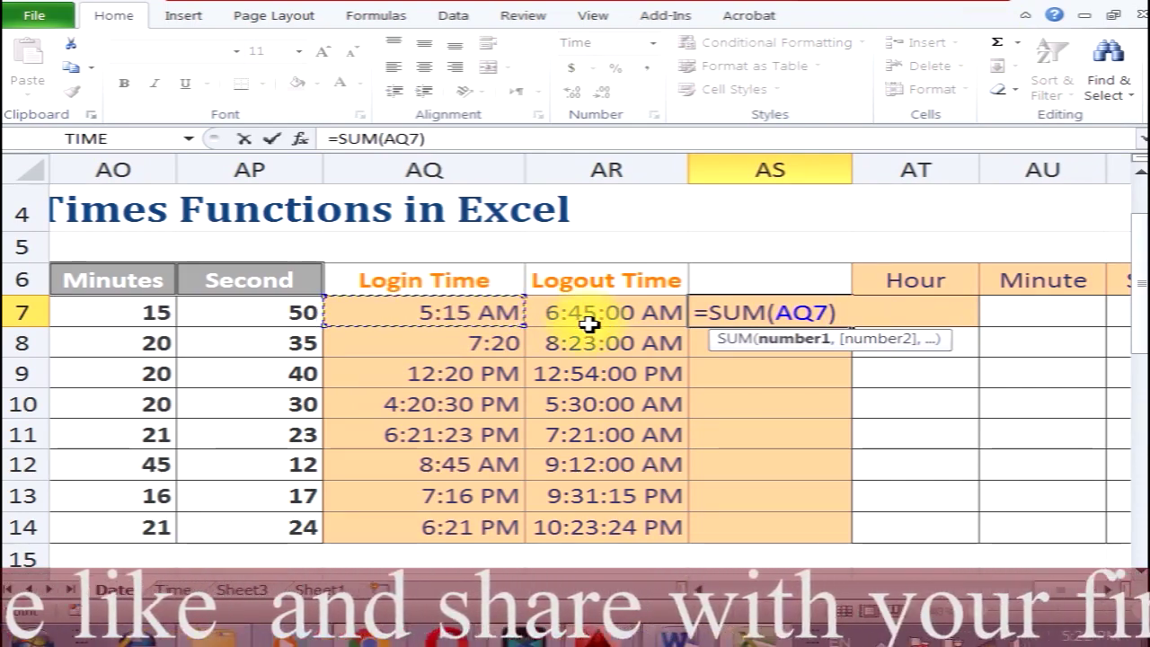
{"action": "left_click", "coordinate": [655, 314]}
{"action": "type", "text": "-"}
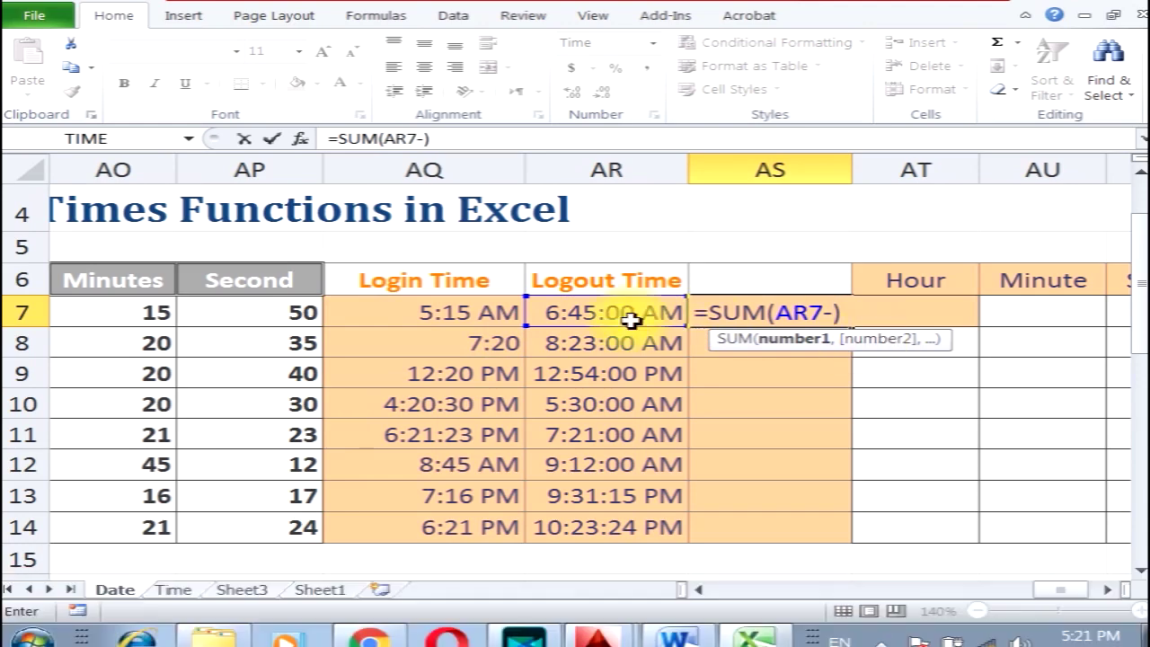
{"action": "left_click", "coordinate": [474, 303]}
{"action": "key", "text": "Return"}
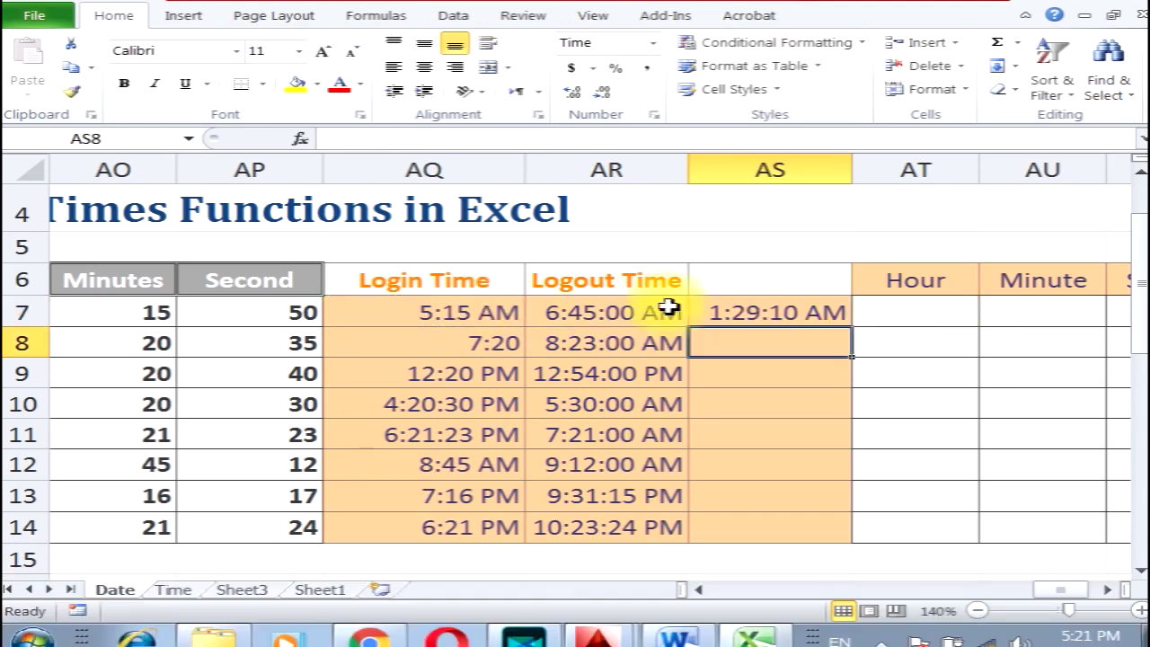
{"action": "left_click", "coordinate": [768, 316]}
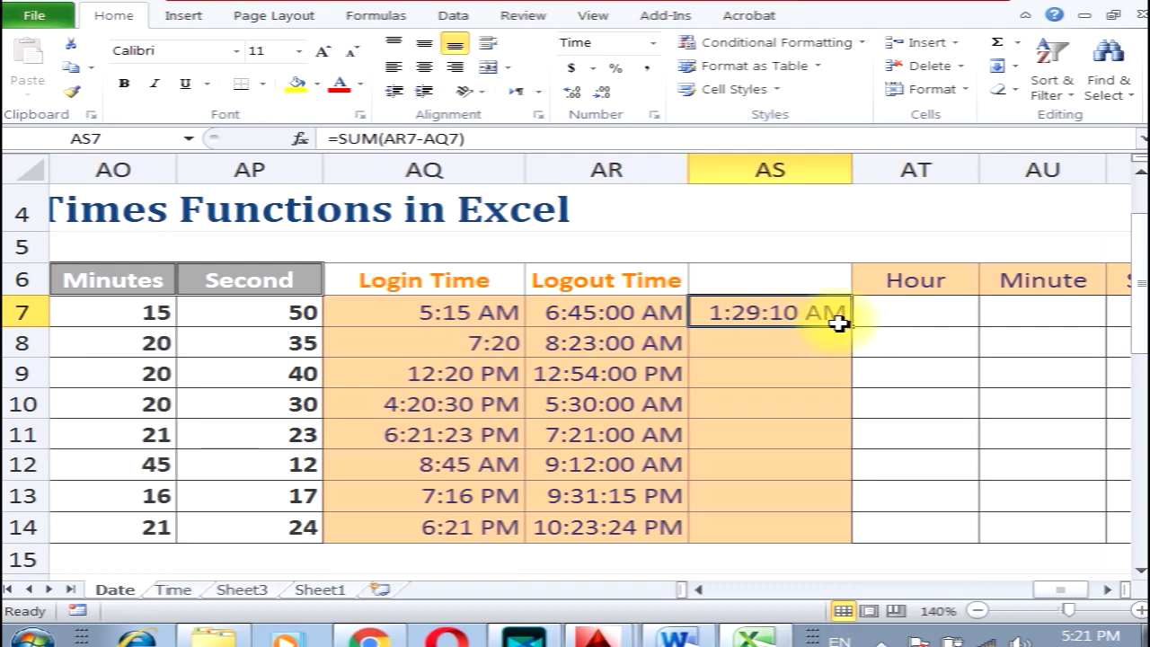
- Apply the 13:30 time type to AS7 so the duration reads 1:29
{"action": "left_click", "coordinate": [653, 115]}
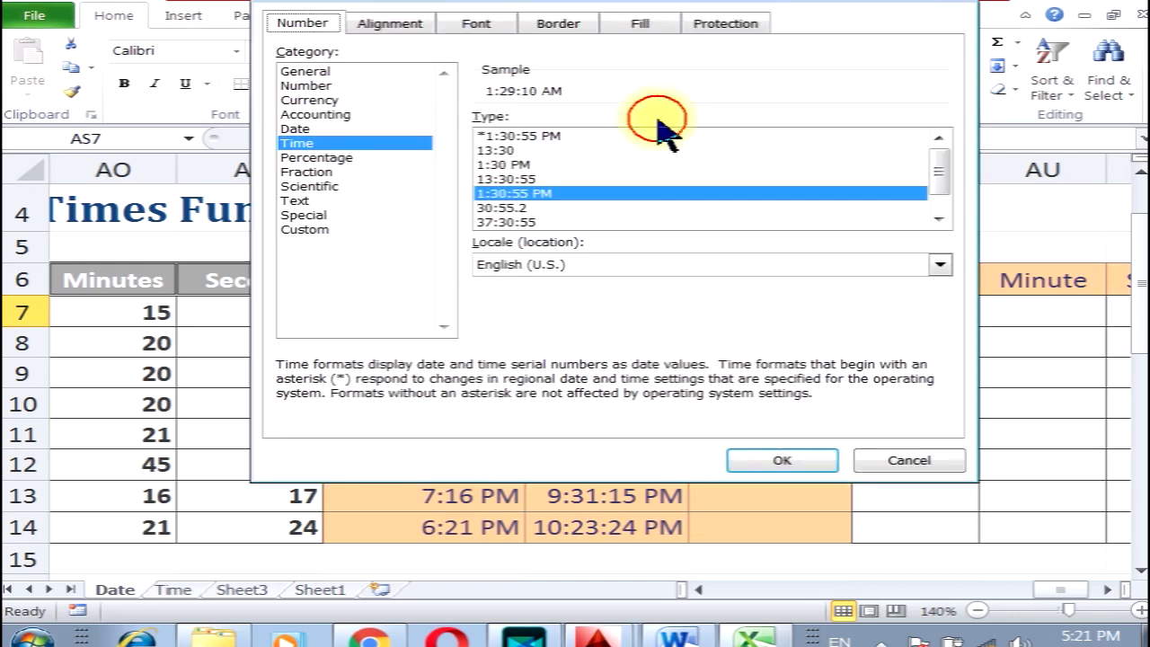
{"action": "left_click", "coordinate": [505, 151]}
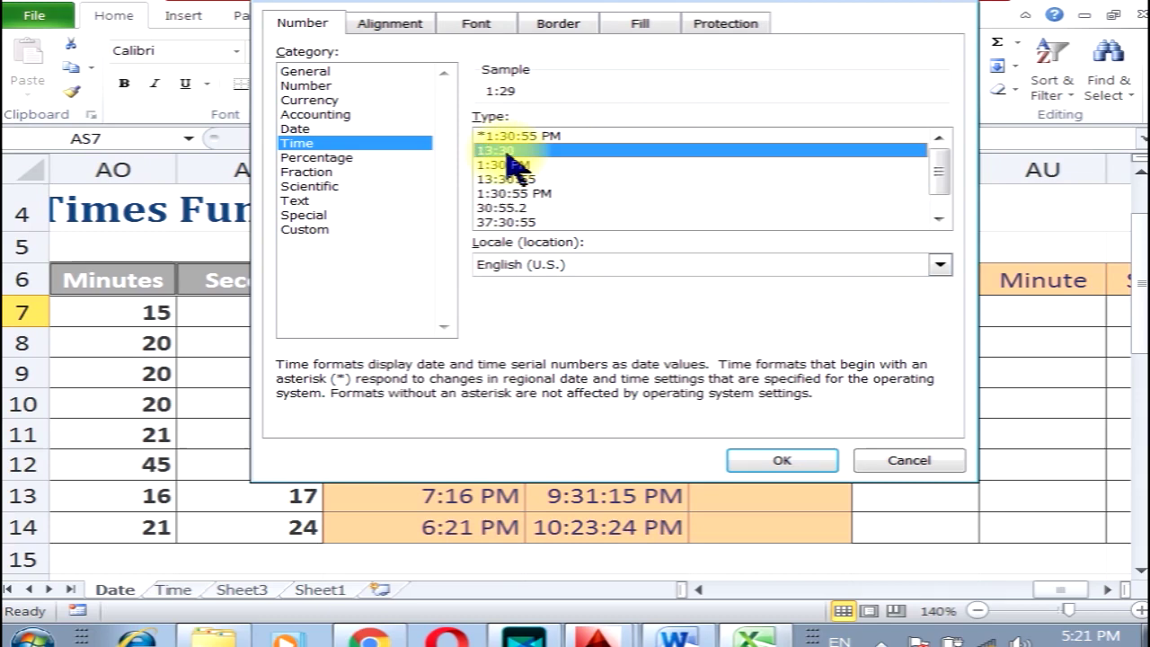
{"action": "left_click", "coordinate": [780, 461]}
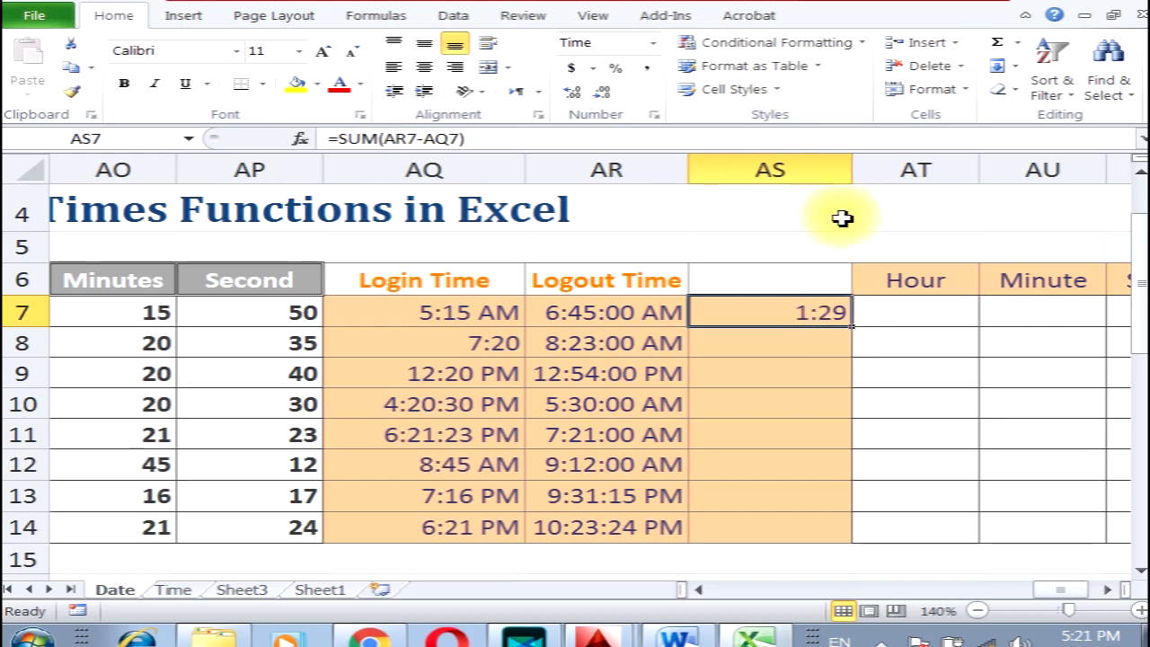
- Fill the duration formula down to AS14 and resize column AS
{"action": "double_click", "coordinate": [850, 328]}
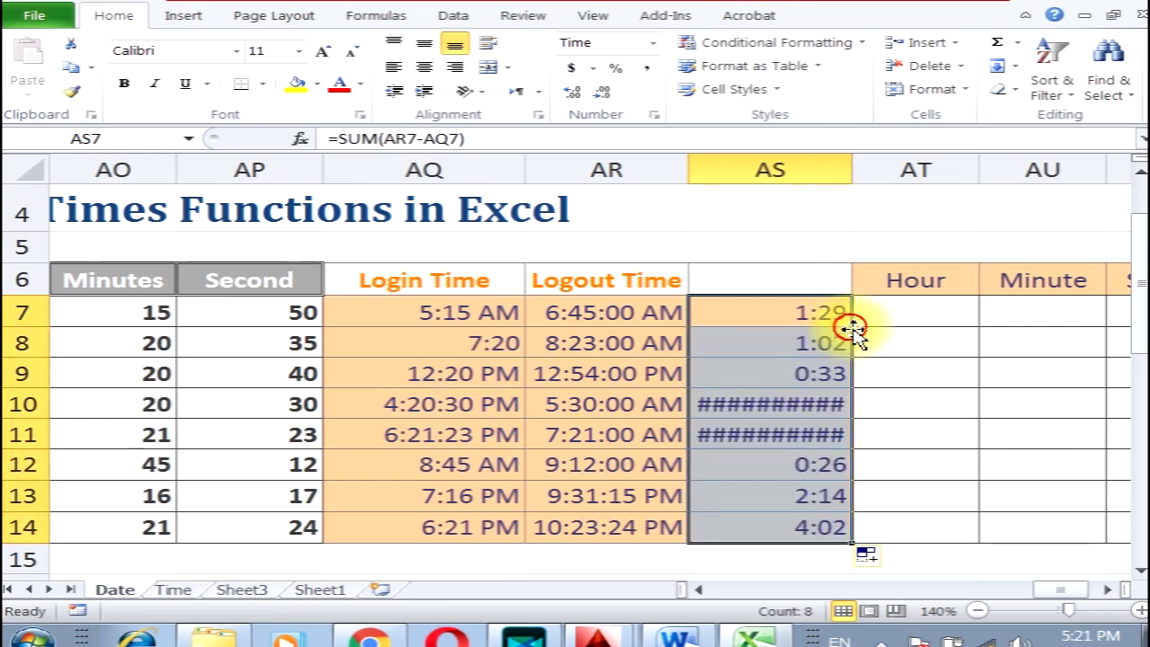
{"action": "double_click", "coordinate": [850, 170]}
{"action": "left_click_drag", "start_coordinate": [760, 170], "coordinate": [793, 170]}
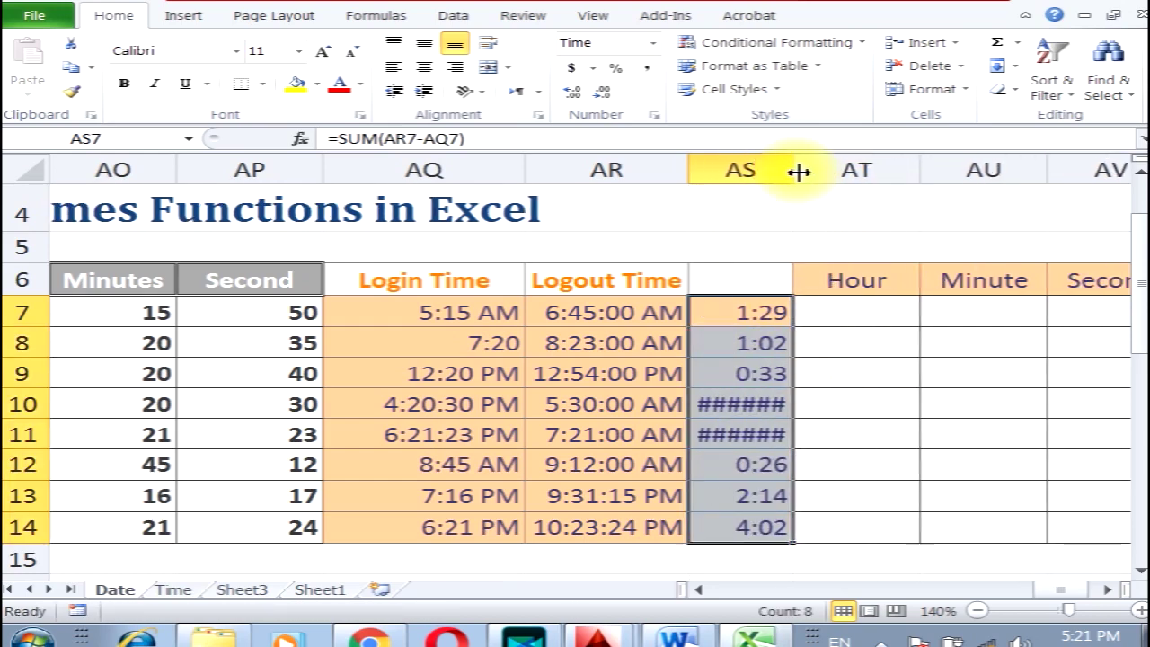
- Check the row 10–12 durations against their login and logout times, then select AS7:AS14
{"action": "left_click", "coordinate": [732, 406]}
{"action": "left_click", "coordinate": [735, 434]}
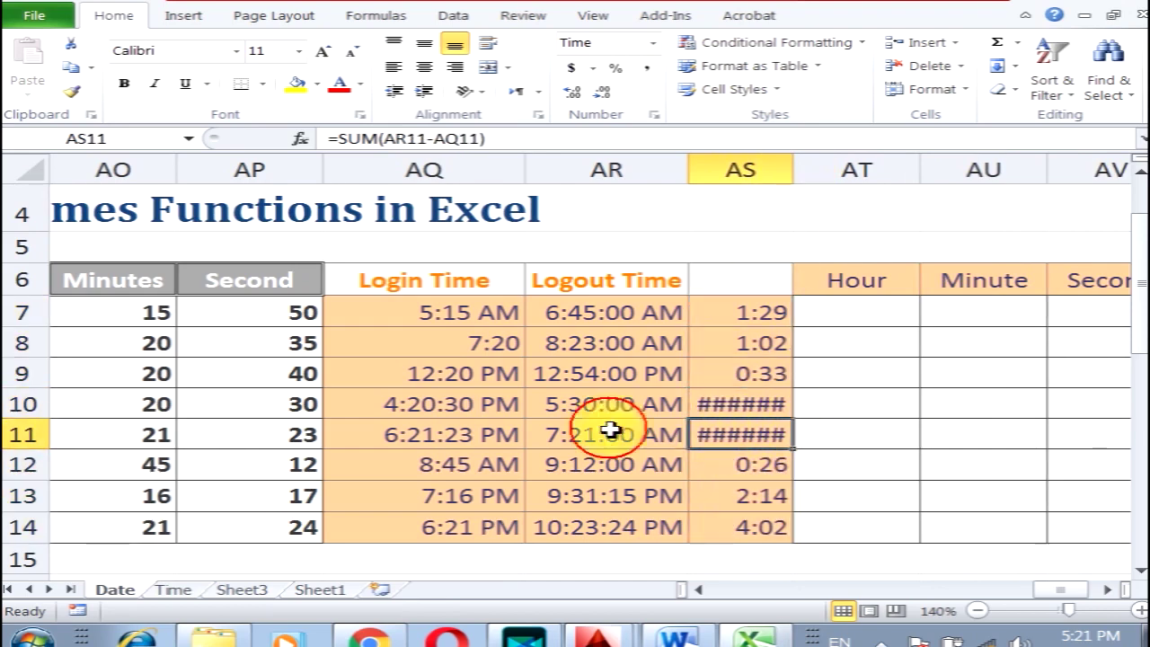
{"action": "left_click", "coordinate": [517, 406]}
{"action": "left_click", "coordinate": [611, 406]}
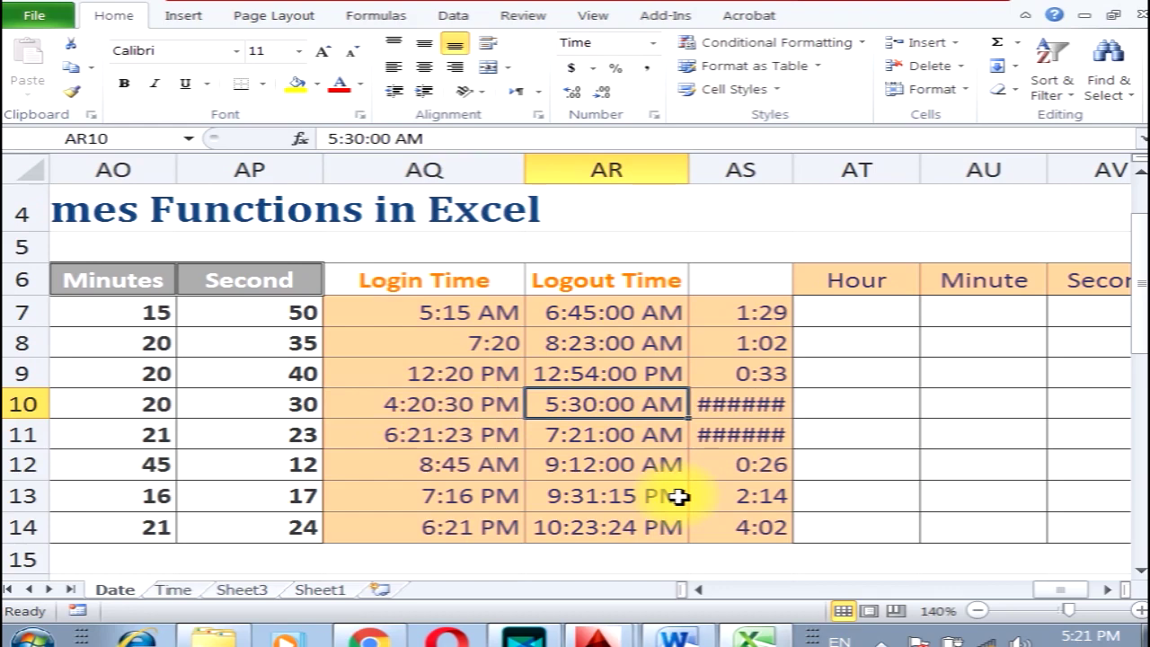
{"action": "left_click", "coordinate": [749, 464]}
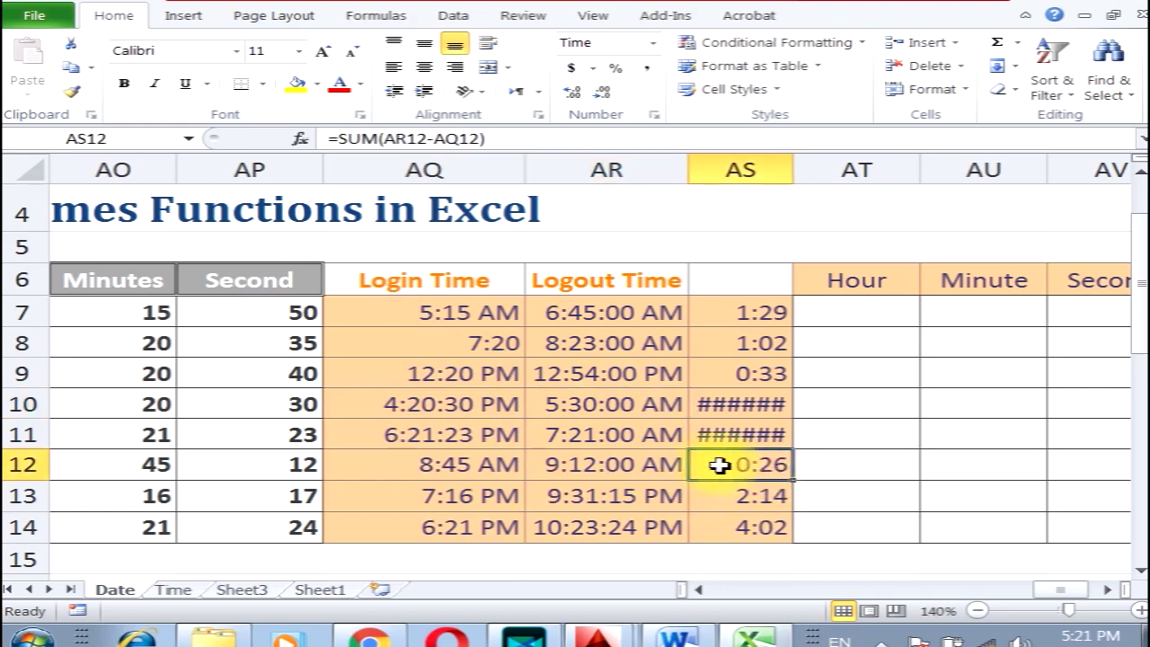
{"action": "left_click", "coordinate": [440, 467]}
{"action": "left_click", "coordinate": [745, 460]}
{"action": "left_click_drag", "start_coordinate": [764, 311], "coordinate": [794, 528]}
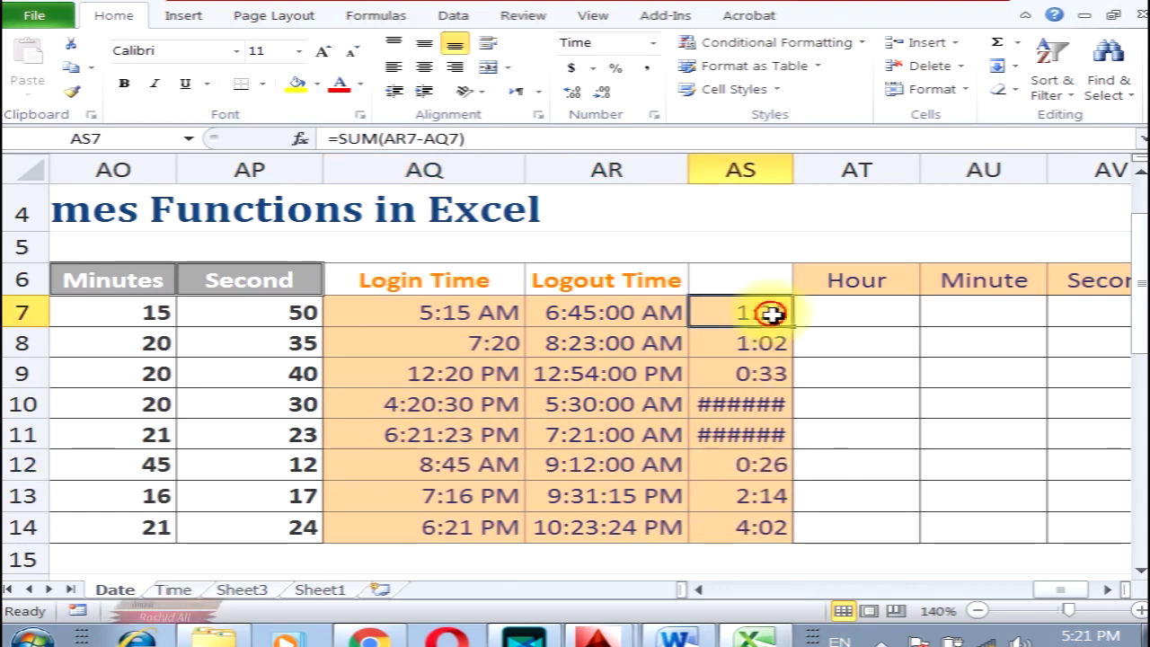
- Apply the 13:30:55 time type to durations AS7:AS14
{"action": "left_click", "coordinate": [653, 115]}
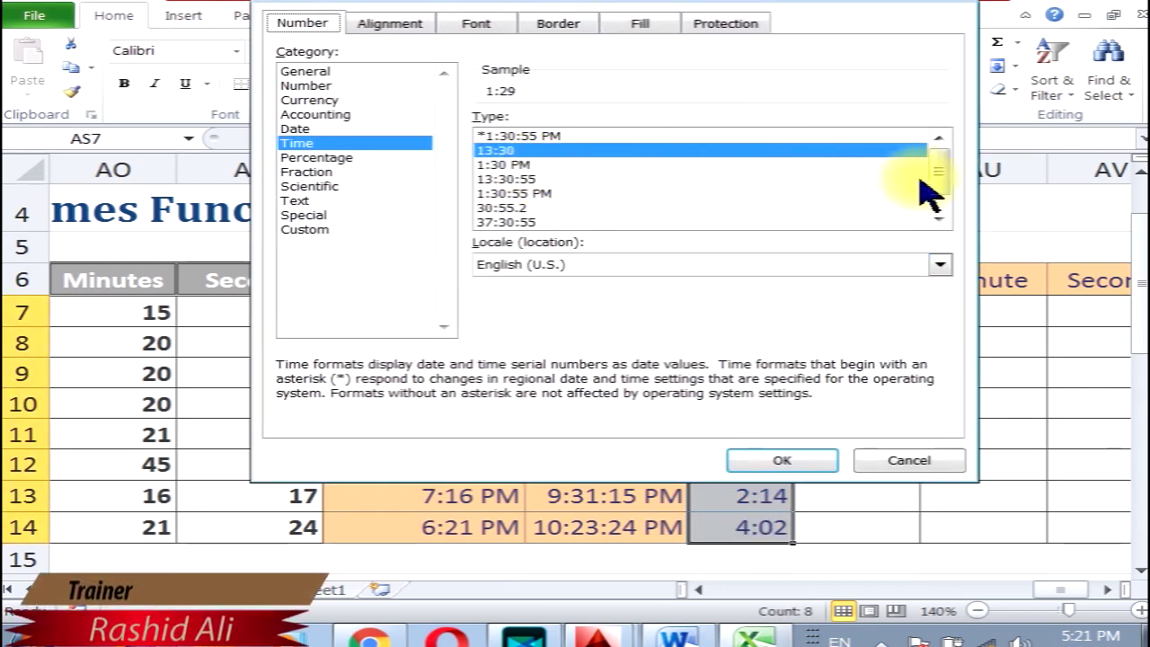
{"action": "left_click", "coordinate": [524, 180]}
{"action": "left_click", "coordinate": [775, 461]}
- Review the row 7–10 duration formulas, noting row 10 still shows ######
{"action": "left_click", "coordinate": [717, 341]}
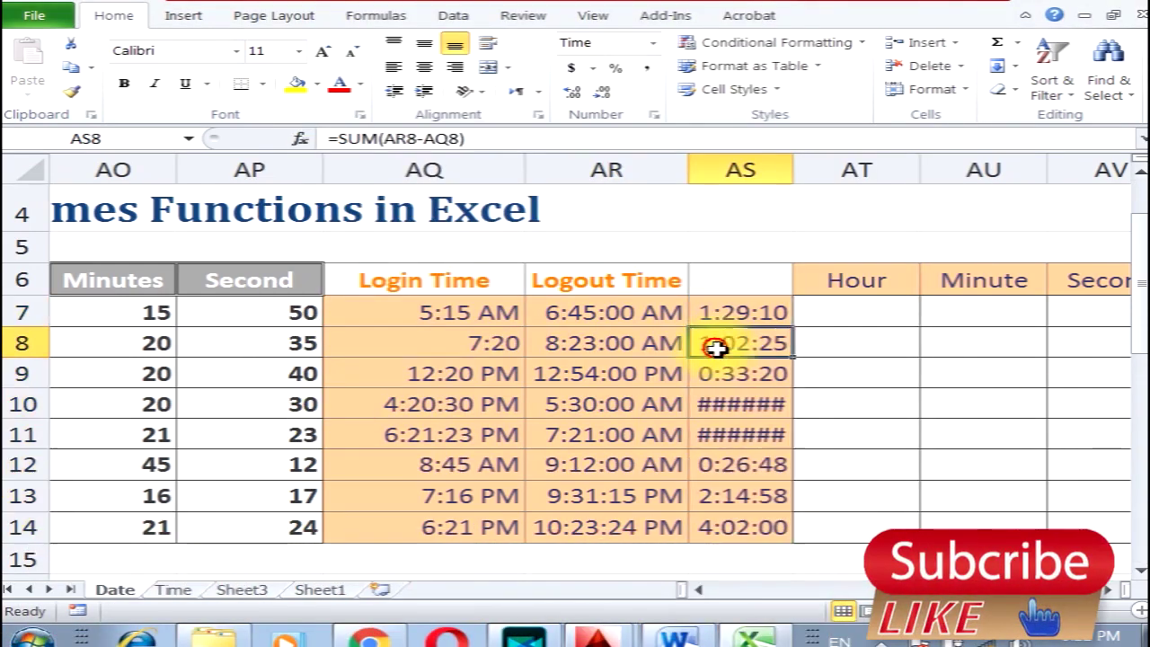
{"action": "left_click", "coordinate": [732, 311]}
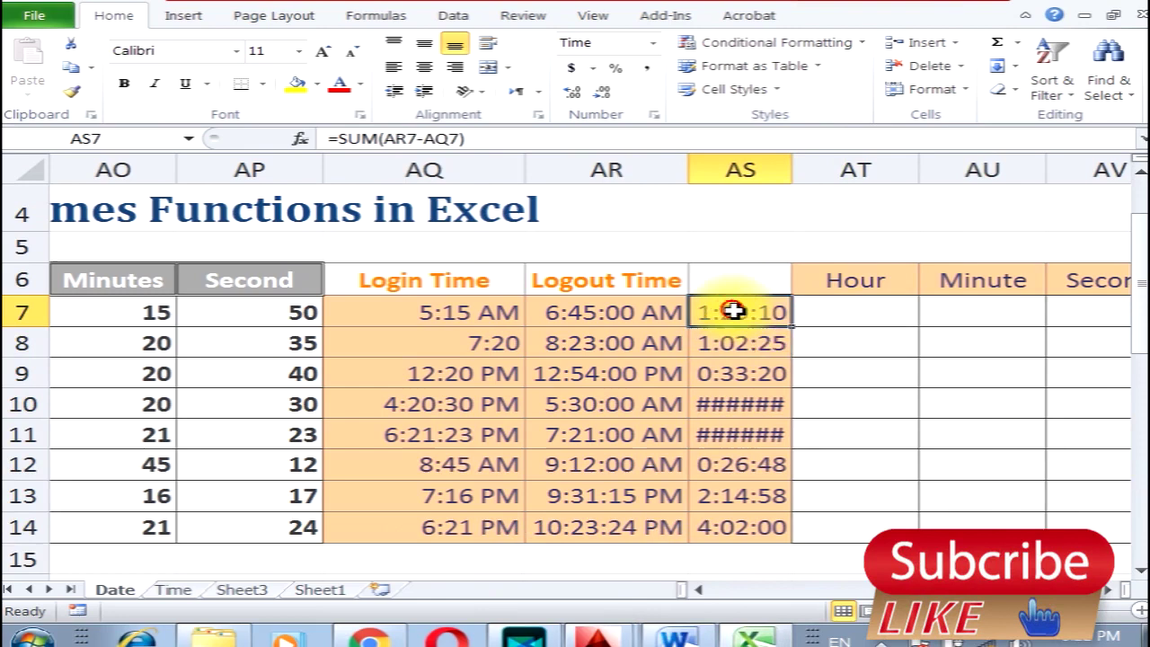
{"action": "left_click", "coordinate": [773, 347]}
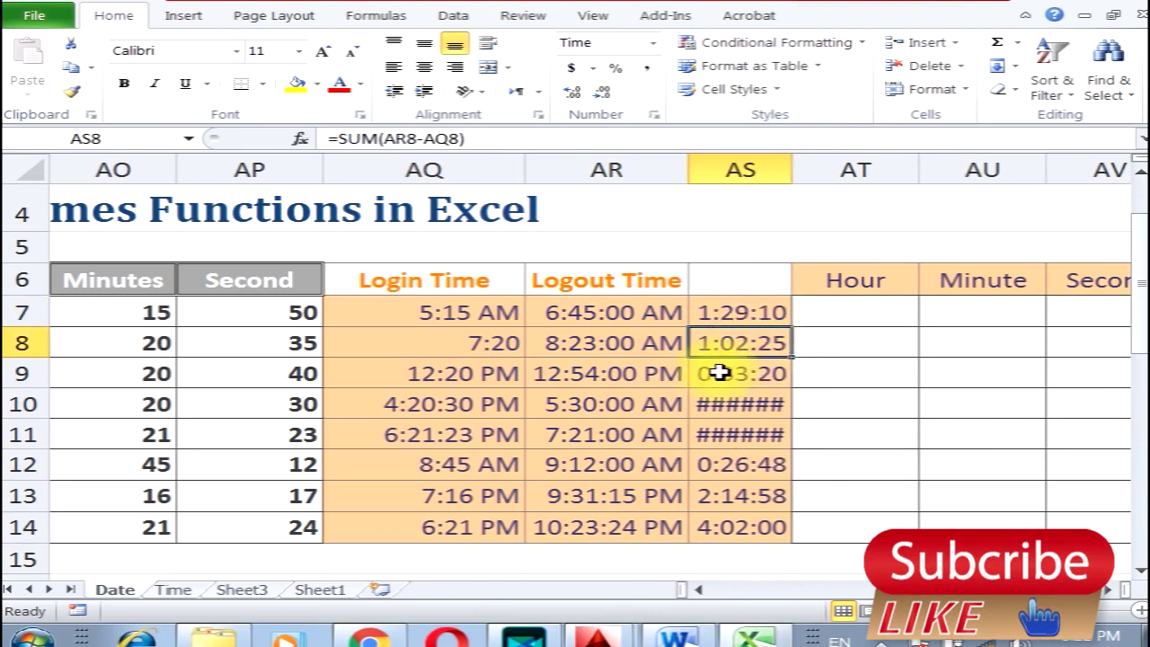
{"action": "left_click", "coordinate": [746, 372]}
{"action": "left_click", "coordinate": [710, 406]}
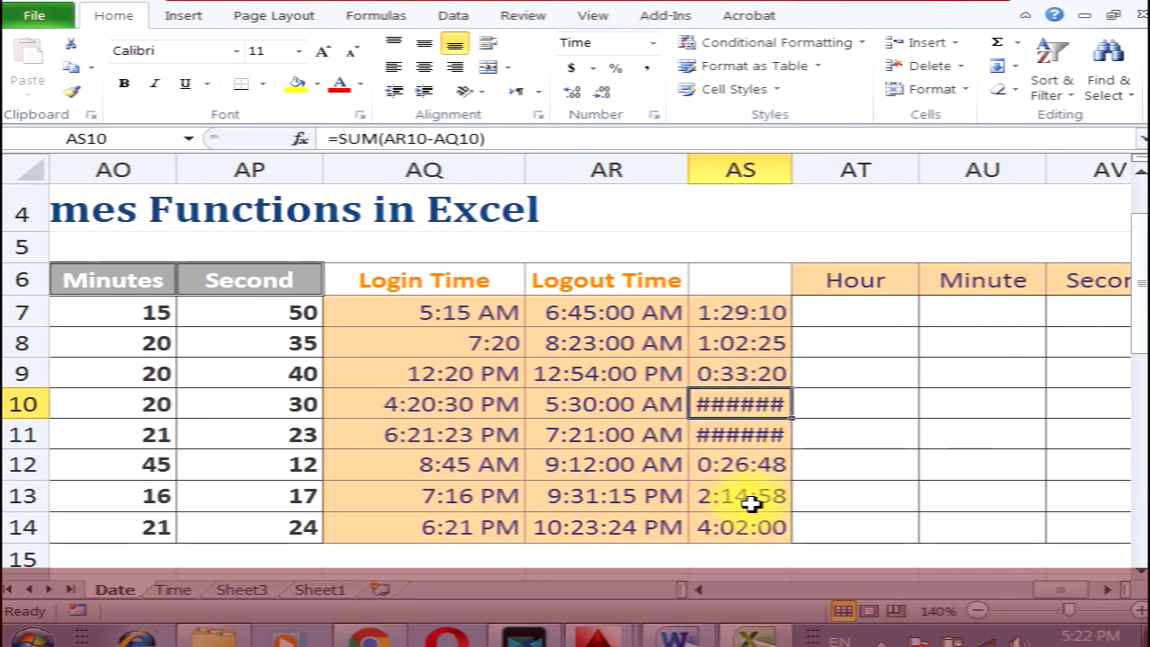
- Inspect row 10's login and logout times and begin retyping the AR10 logout
{"action": "left_click", "coordinate": [419, 405]}
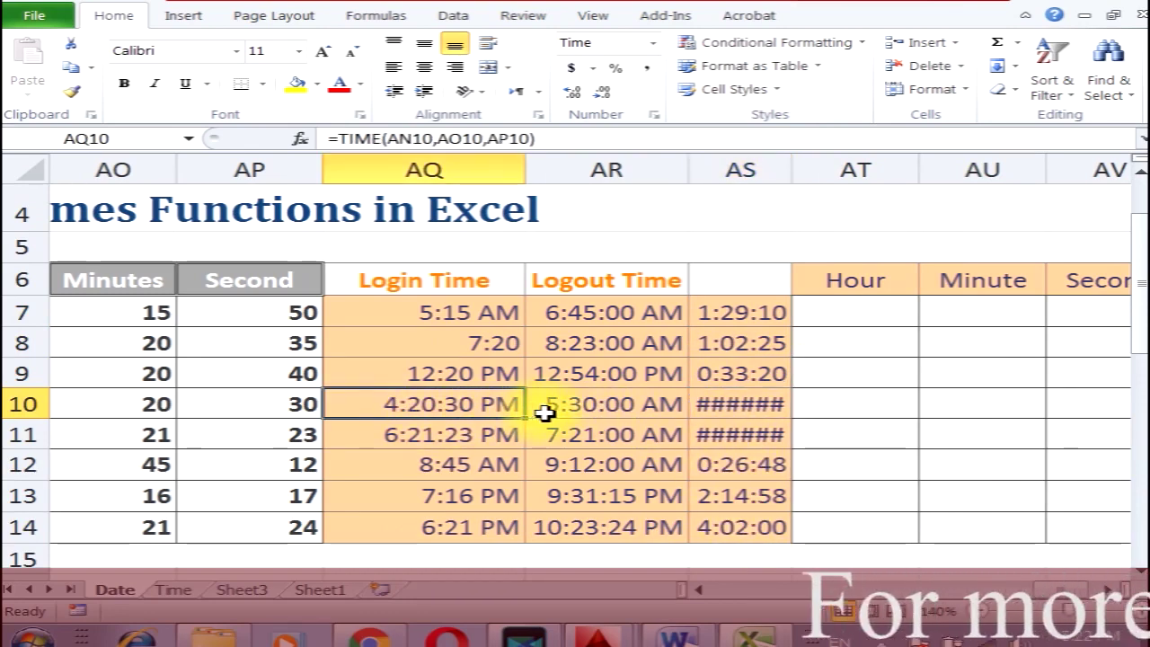
{"action": "left_click", "coordinate": [575, 409]}
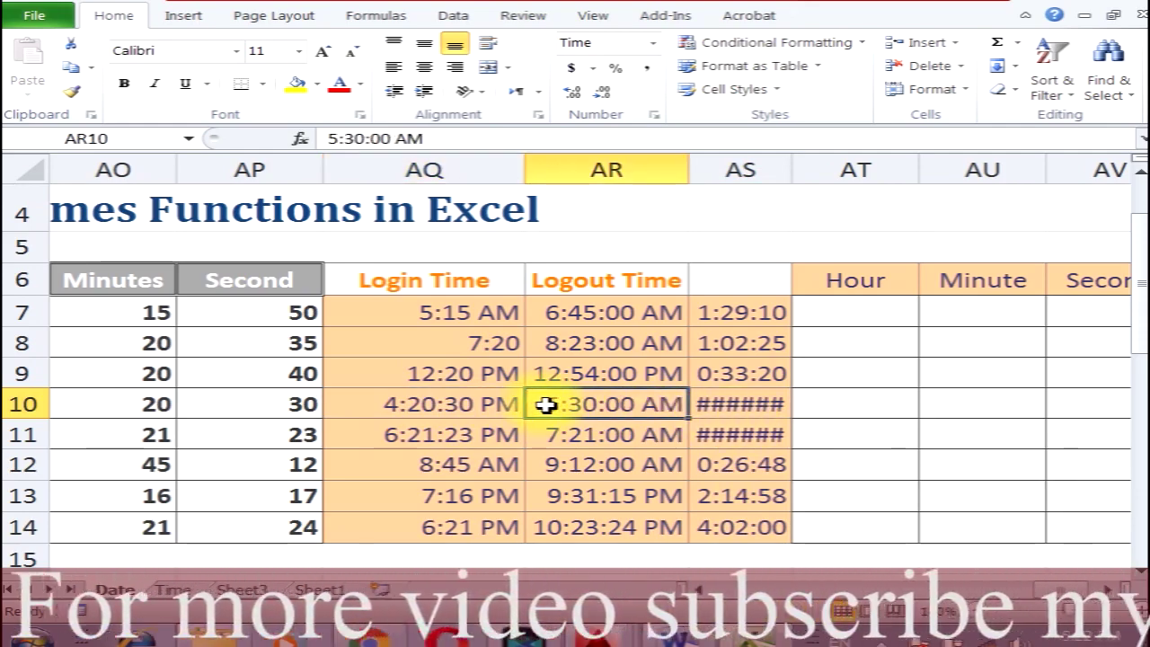
{"action": "double_click", "coordinate": [545, 405]}
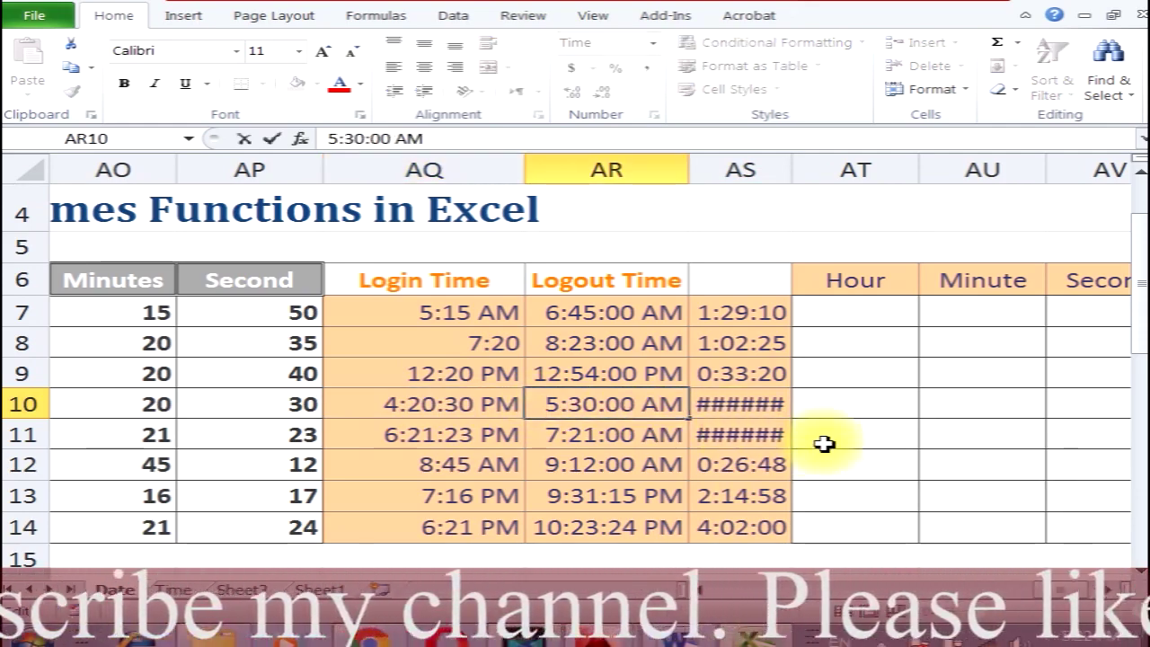
{"action": "key", "text": "Delete"}
{"action": "type", "text": "17"}
{"action": "key", "text": "Return"}
- Set AR10 to 5:30:15 PM and AR11 to 19:15:21, giving durations 1:09:45 and 0:53:58
{"action": "left_click", "coordinate": [588, 411]}
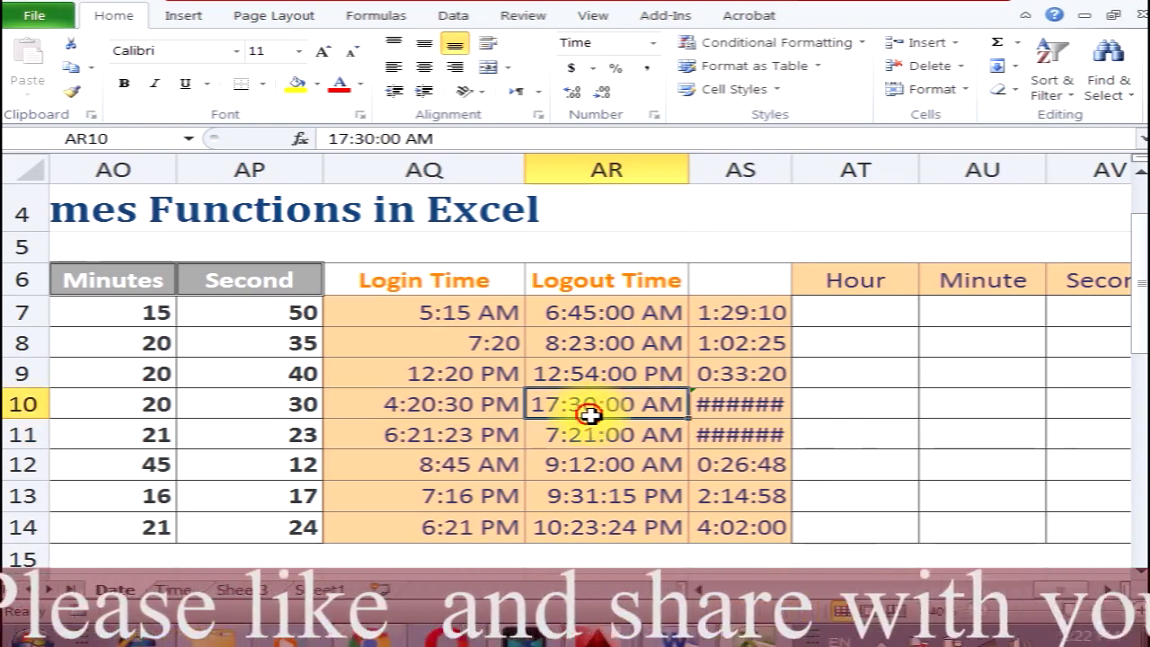
{"action": "double_click", "coordinate": [689, 404]}
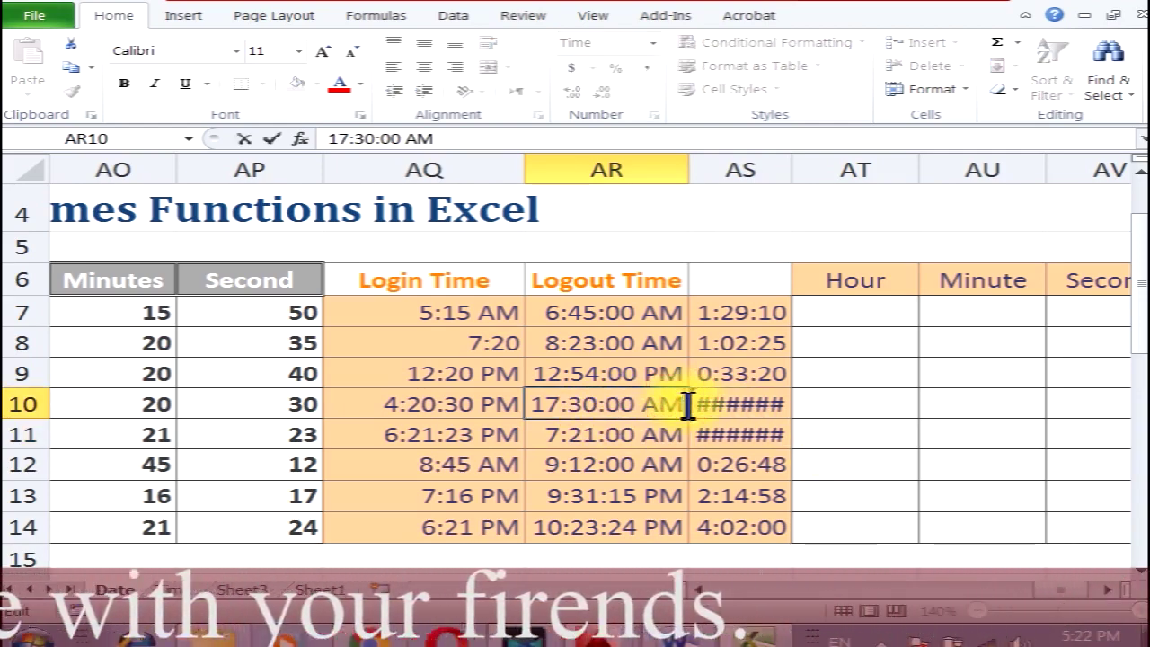
{"action": "left_click_drag", "start_coordinate": [685, 405], "coordinate": [436, 398]}
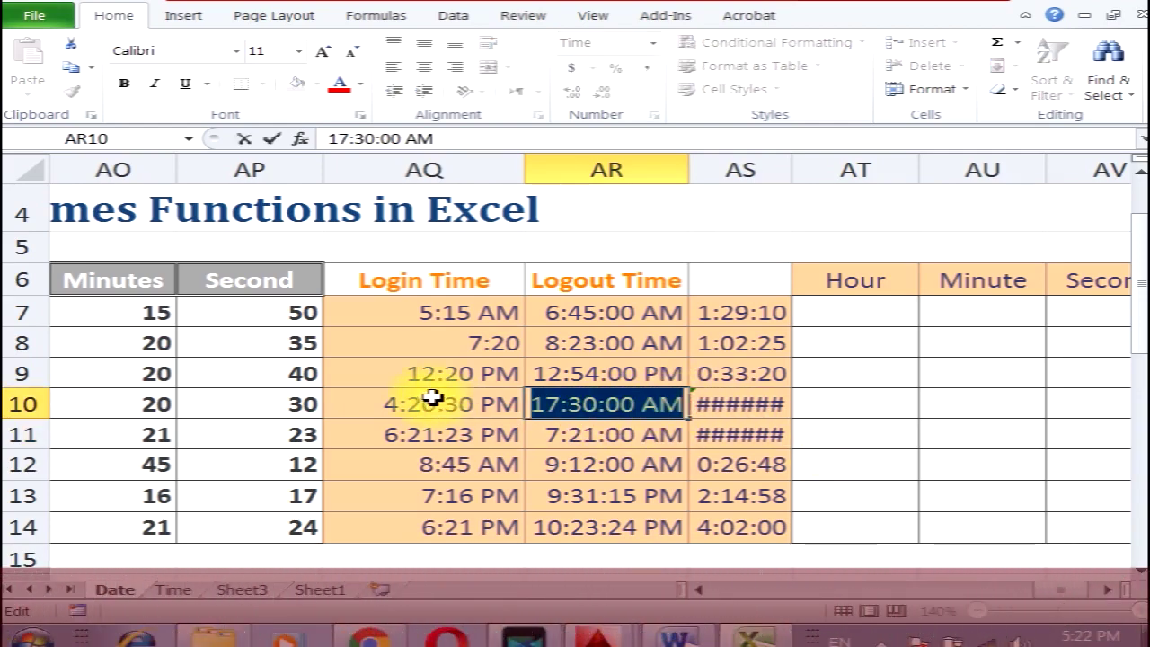
{"action": "type", "text": "1"}
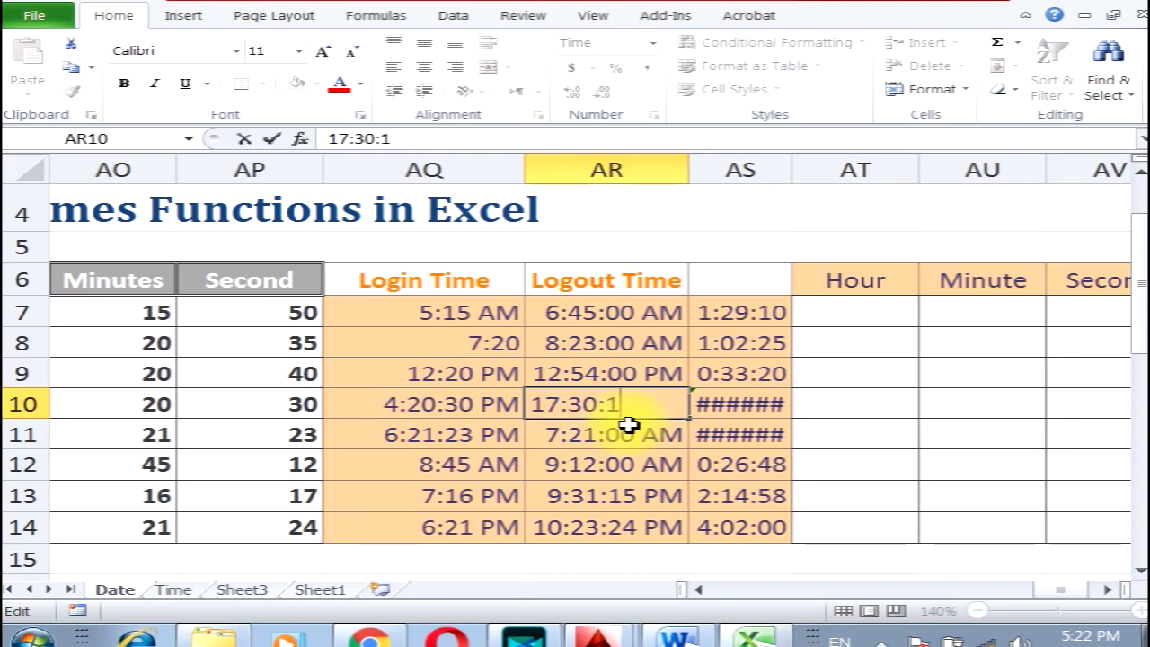
{"action": "type", "text": "5"}
{"action": "key", "text": "Return"}
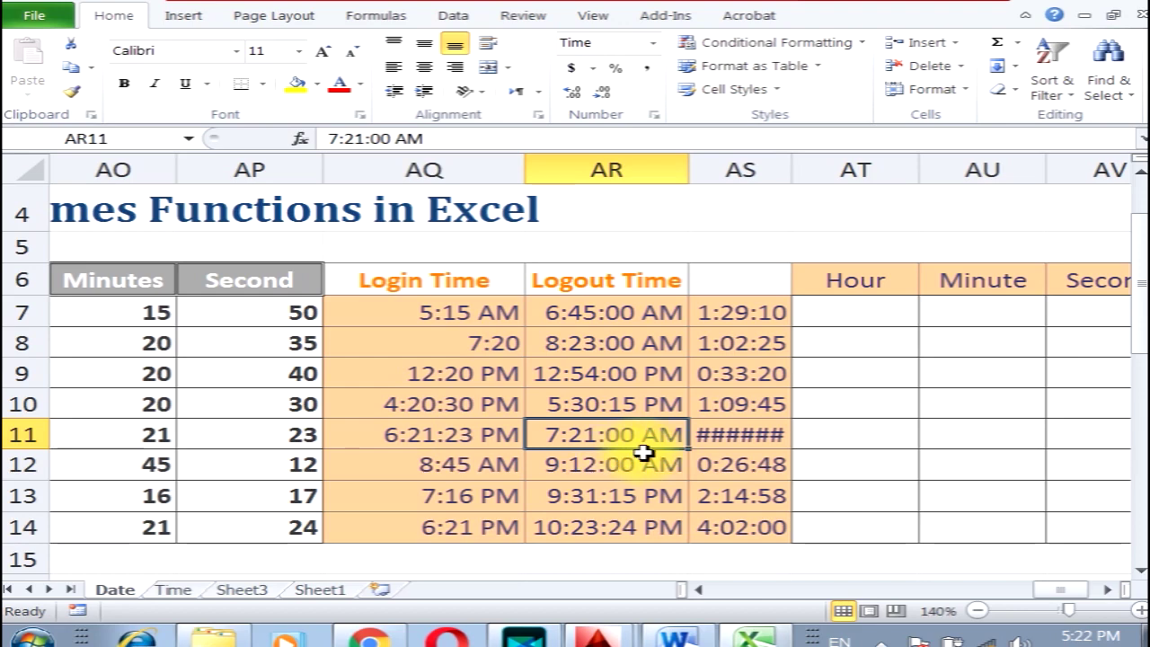
{"action": "type", "text": "19:15:21"}
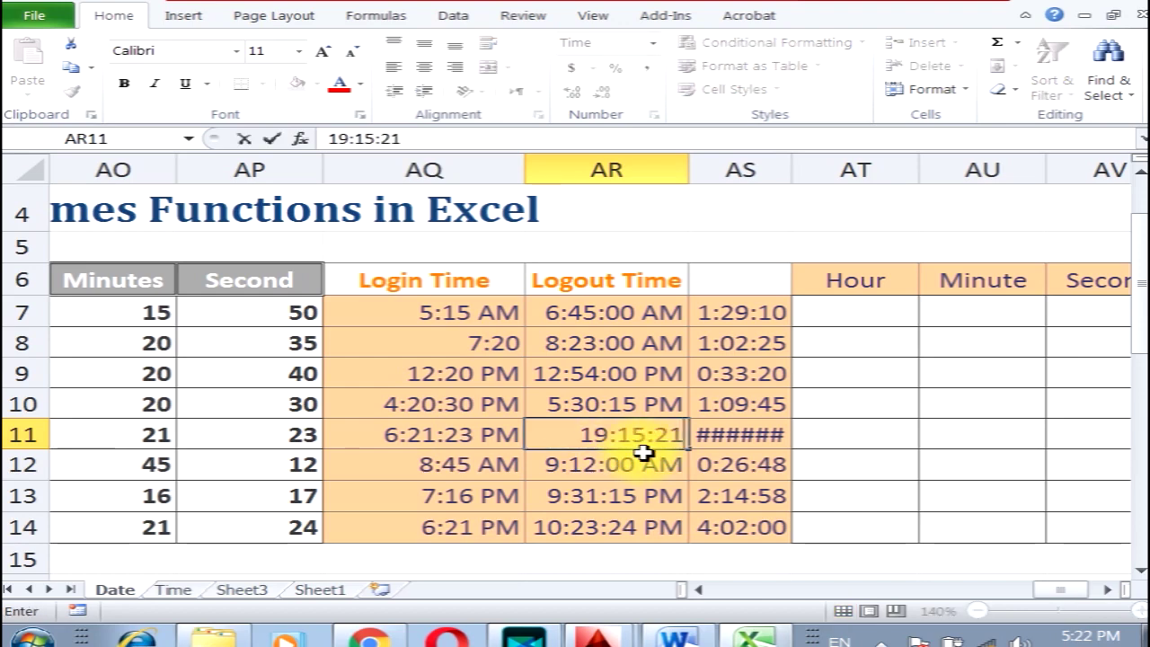
{"action": "key", "text": "Return"}
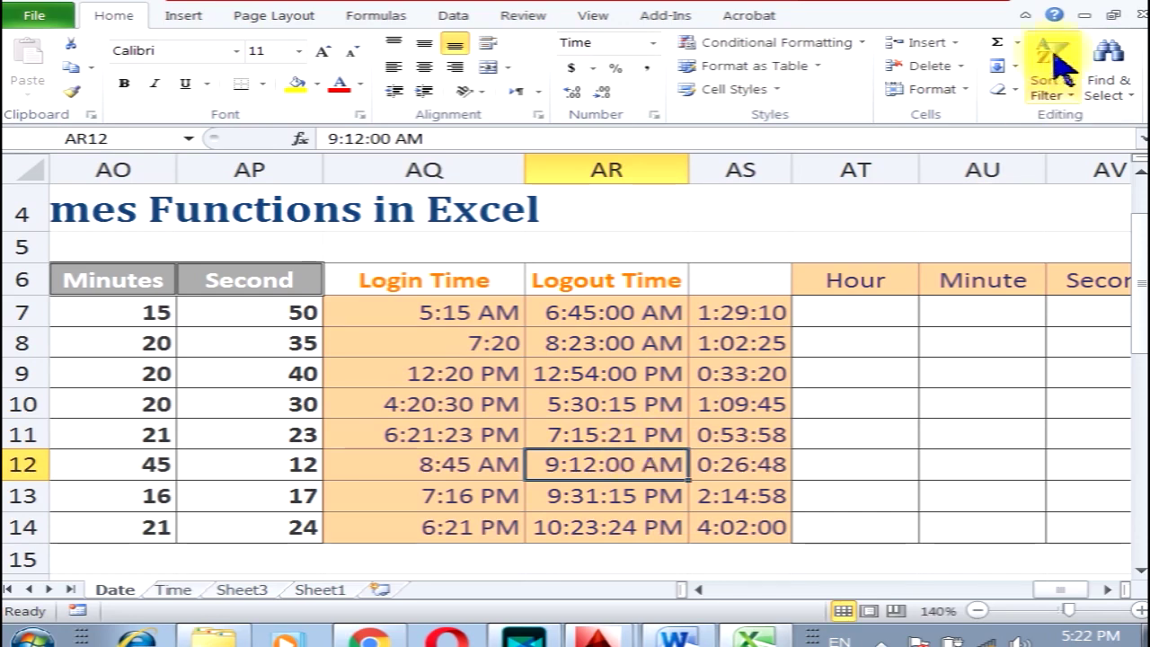
{"action": "left_click", "coordinate": [773, 280]}
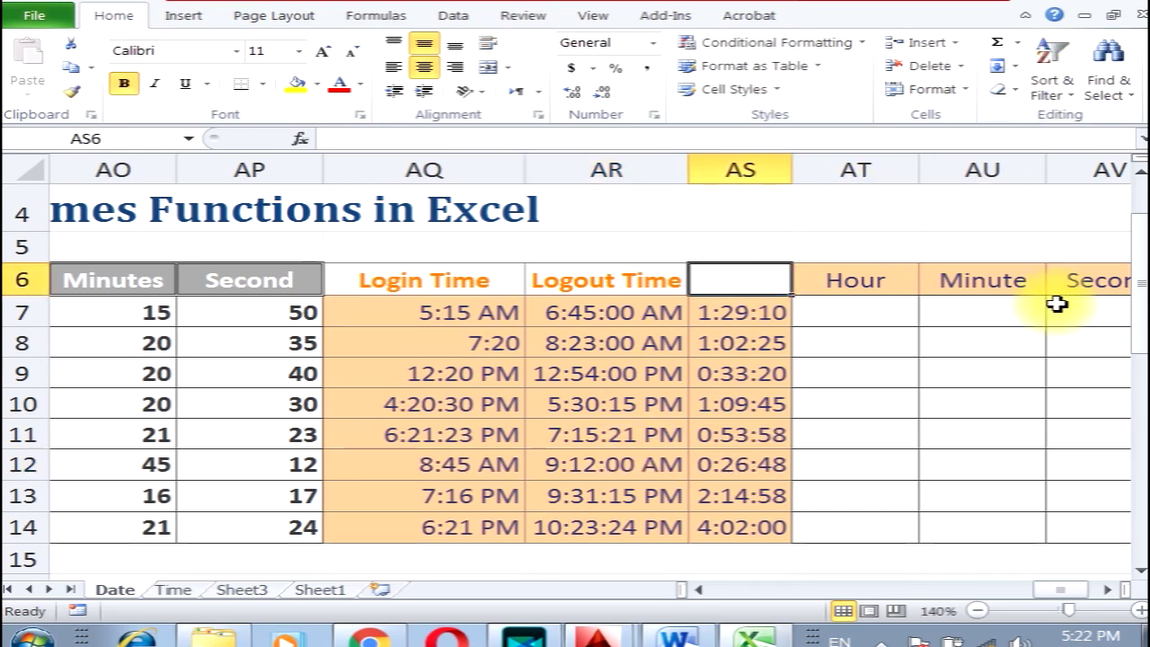
{"action": "type", "text": "H"}
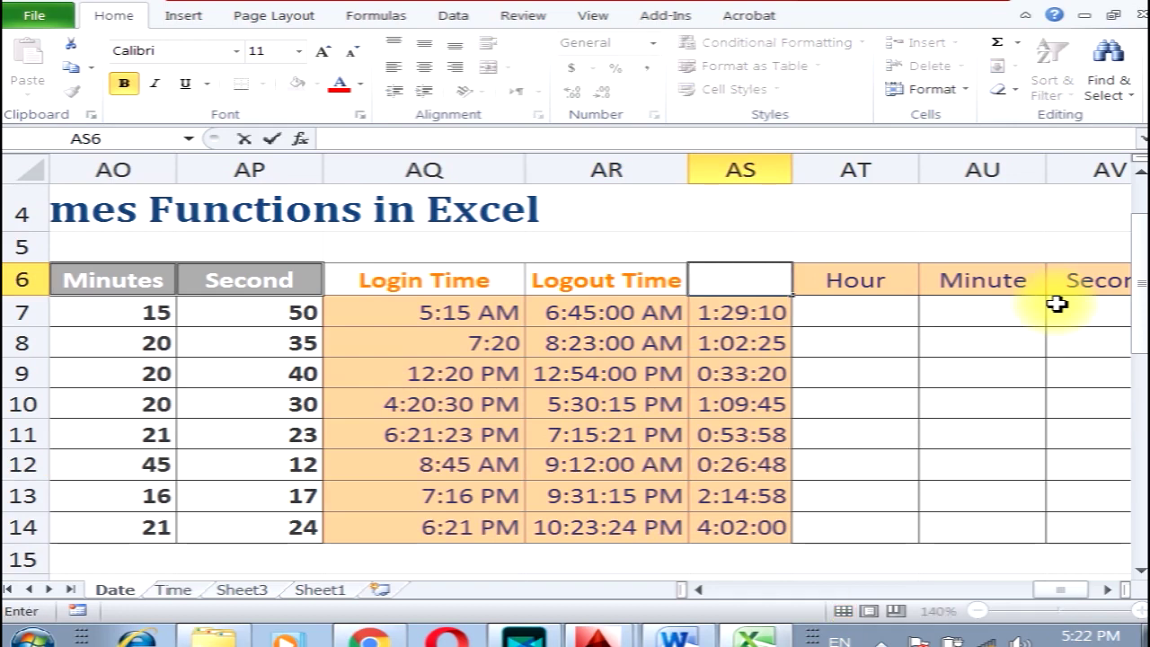
{"action": "left_click", "coordinate": [801, 437]}
{"action": "left_click_drag", "start_coordinate": [465, 317], "coordinate": [581, 316]}
{"action": "left_click", "coordinate": [789, 317]}
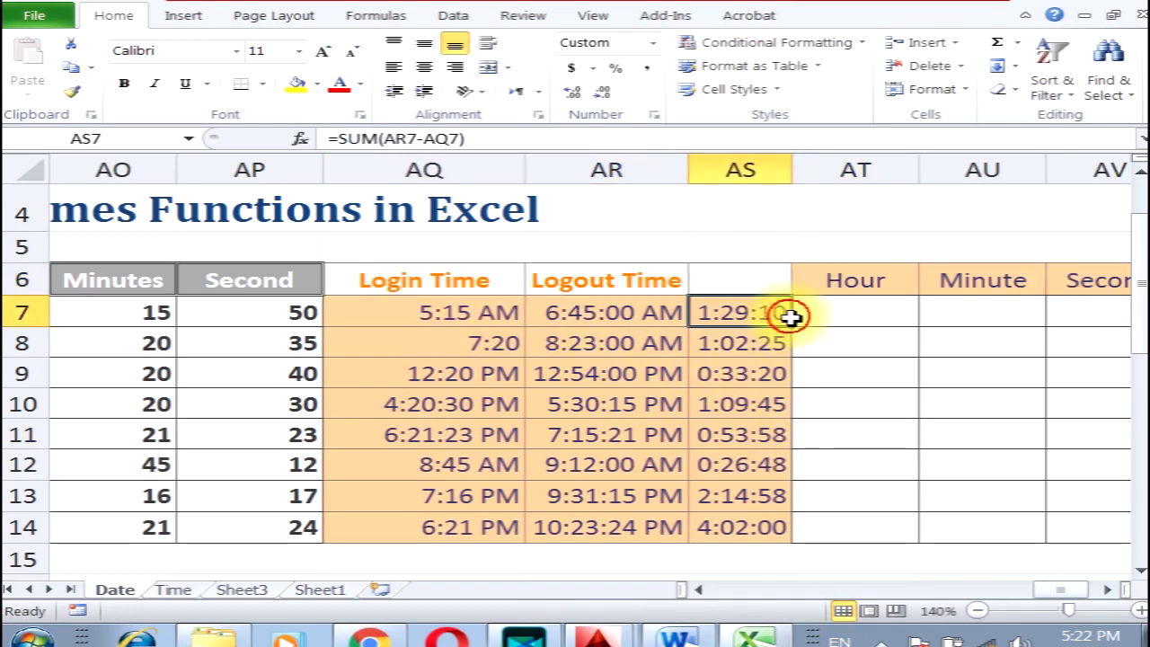
{"action": "left_click", "coordinate": [802, 315]}
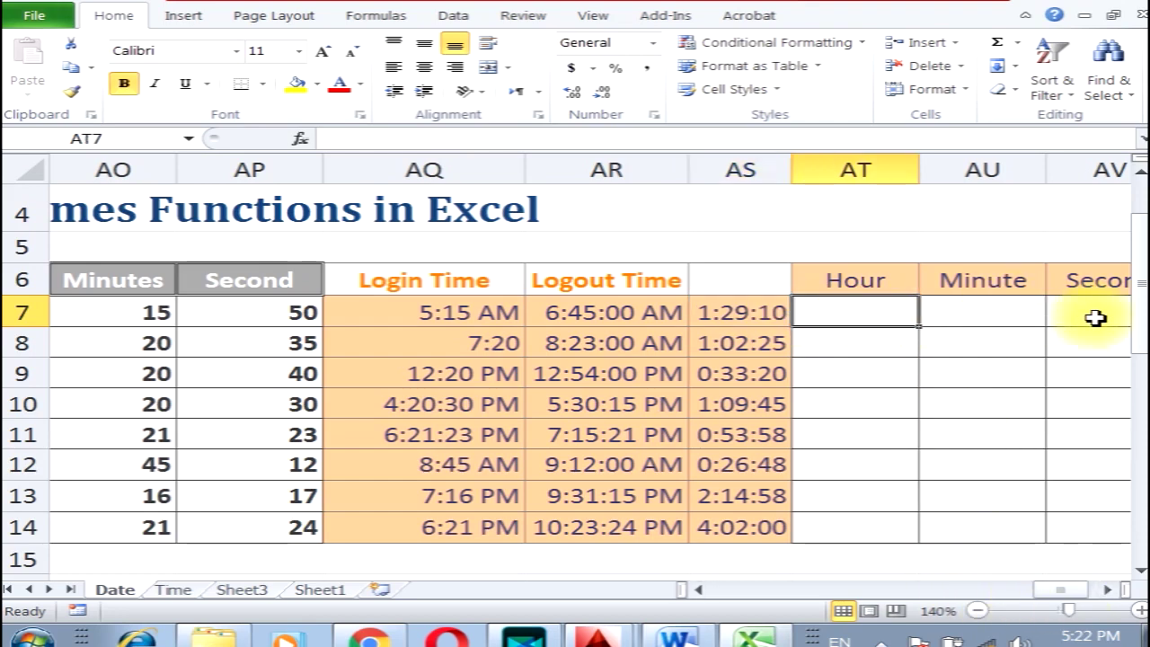
{"action": "left_click", "coordinate": [700, 591]}
{"action": "left_click", "coordinate": [700, 590]}
{"action": "left_click", "coordinate": [700, 591]}
{"action": "scroll", "coordinate": [293, 549], "scroll_direction": "down", "scroll_amount": 1}
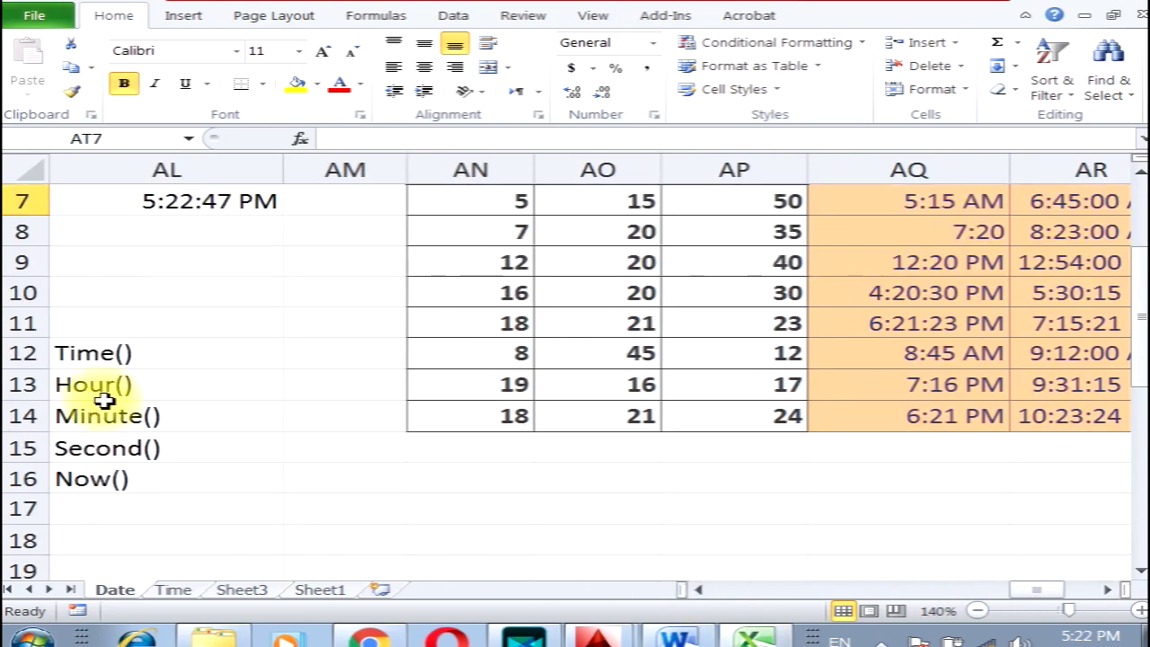
{"action": "left_click", "coordinate": [87, 362]}
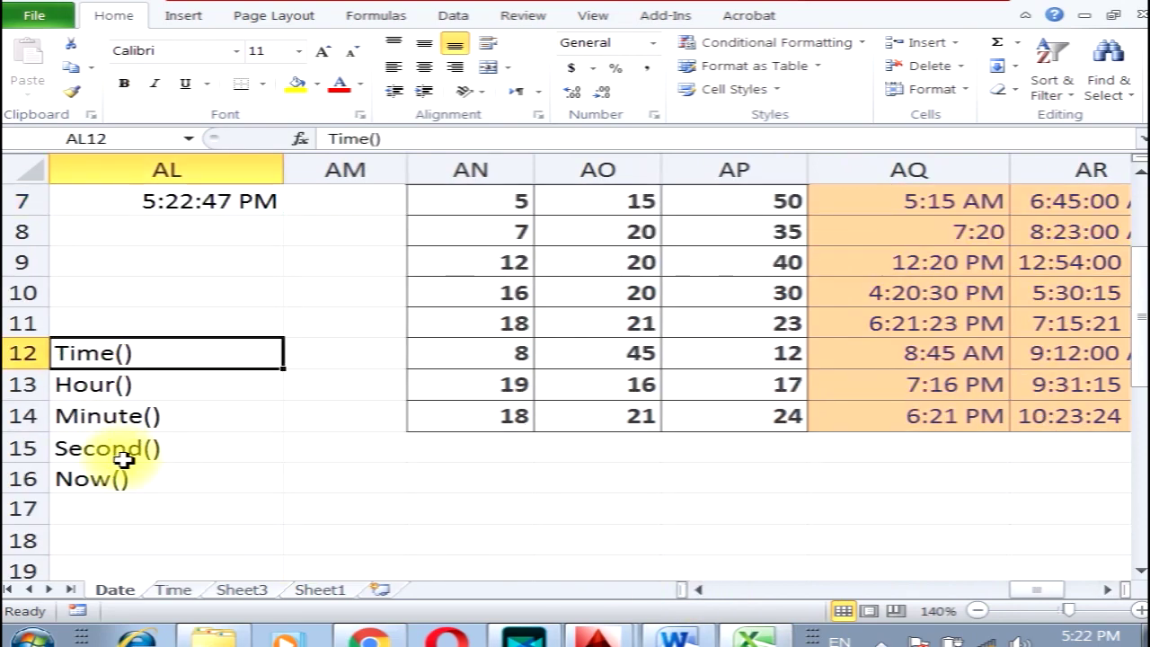
{"action": "left_click", "coordinate": [513, 203]}
{"action": "left_click", "coordinate": [578, 202]}
{"action": "key", "text": "Right"}
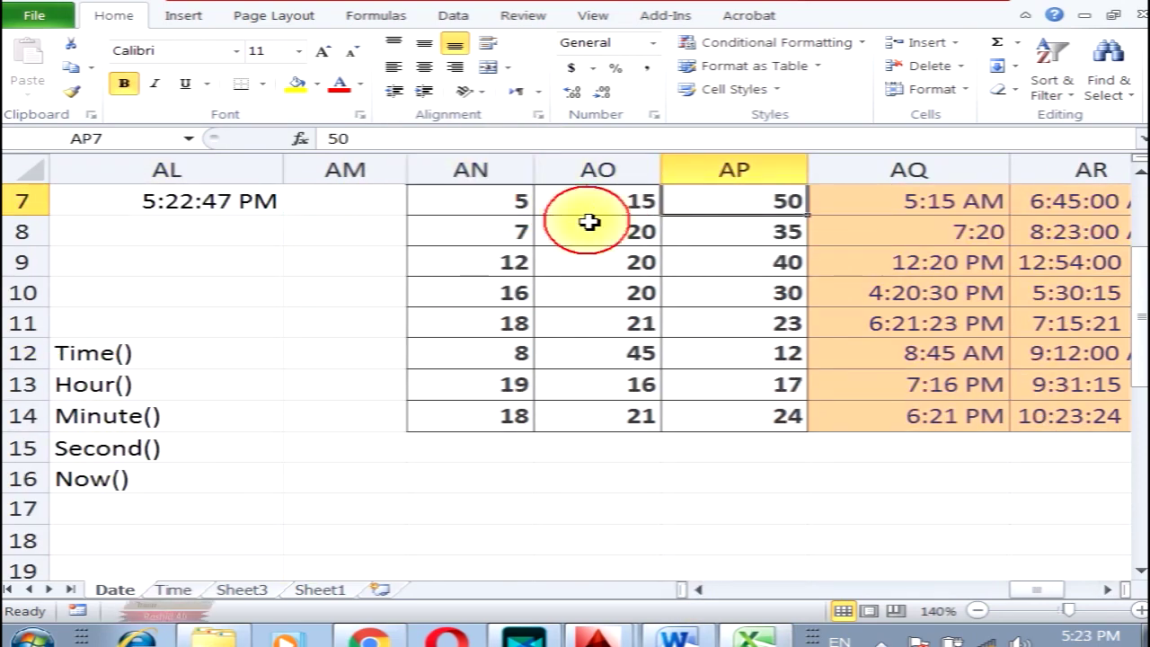
{"action": "key", "text": "Left"}
{"action": "key", "text": "Left"}
{"action": "left_click", "coordinate": [796, 213]}
{"action": "scroll", "coordinate": [796, 213], "scroll_direction": "up", "scroll_amount": 1}
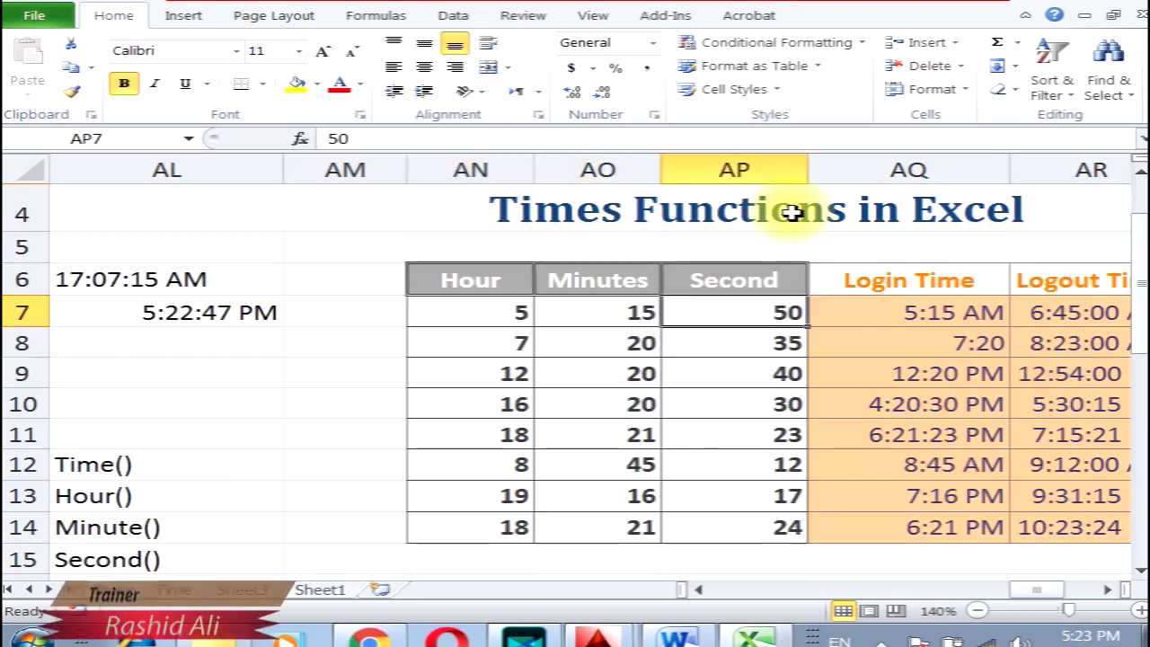
{"action": "left_click", "coordinate": [981, 316]}
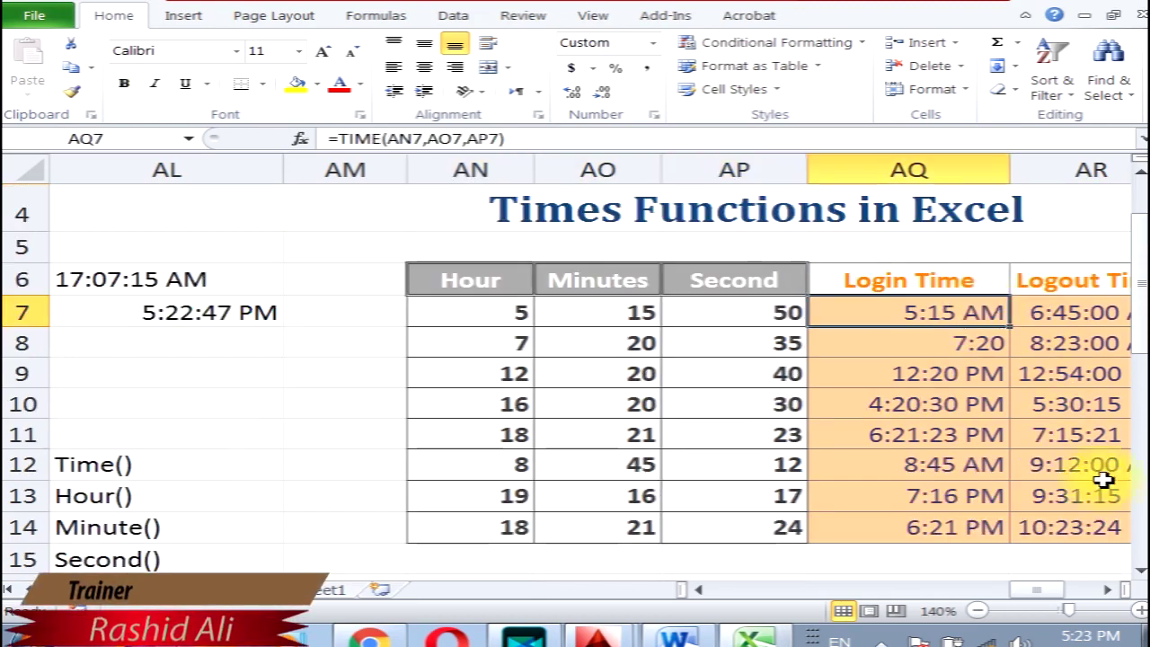
{"action": "left_click", "coordinate": [1108, 589]}
{"action": "left_click", "coordinate": [825, 321]}
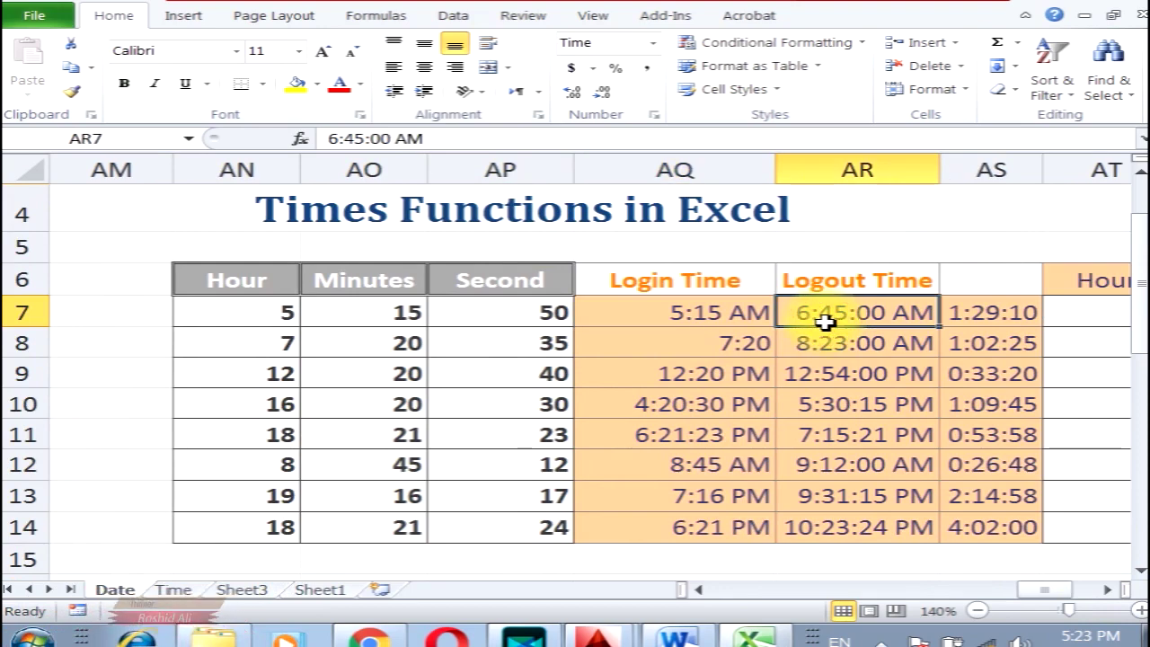
{"action": "left_click", "coordinate": [983, 312]}
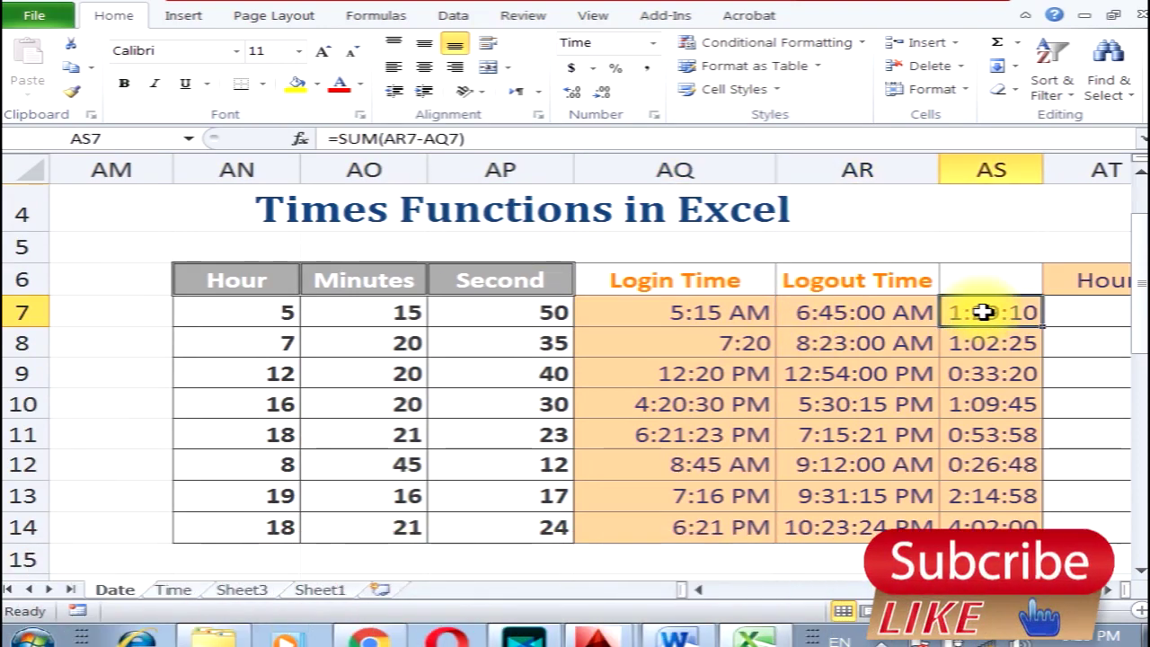
{"action": "left_click_drag", "start_coordinate": [632, 315], "coordinate": [873, 321]}
- Head cell AS6 'Duration' and widen column AS to fit it
{"action": "left_click", "coordinate": [989, 317]}
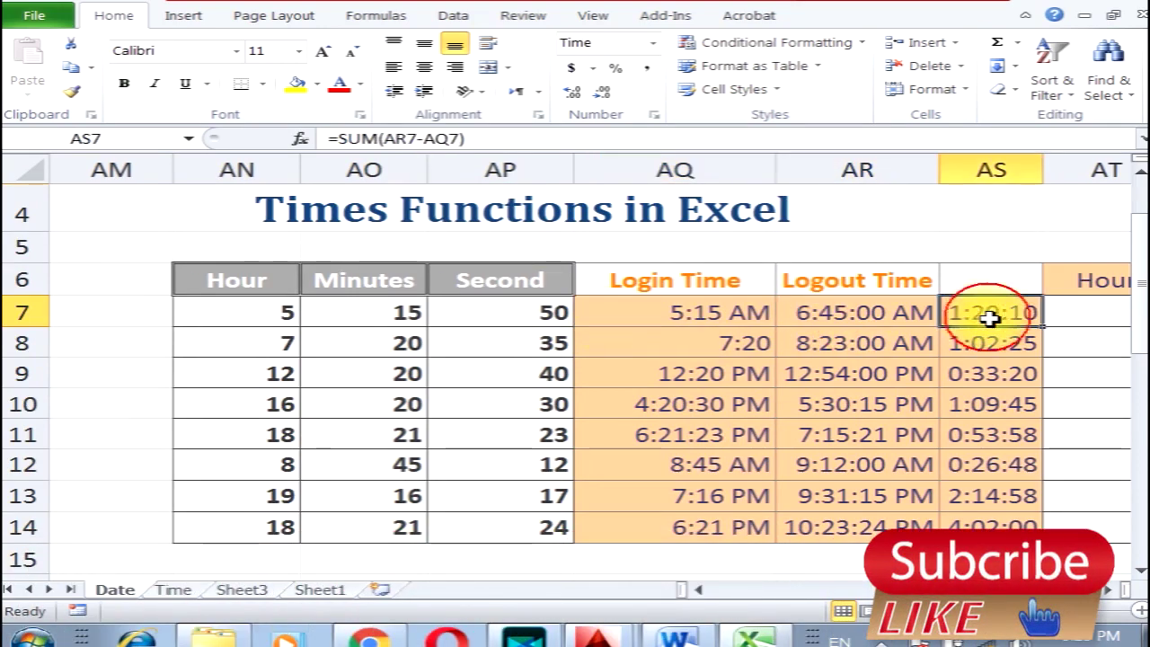
{"action": "left_click", "coordinate": [998, 278]}
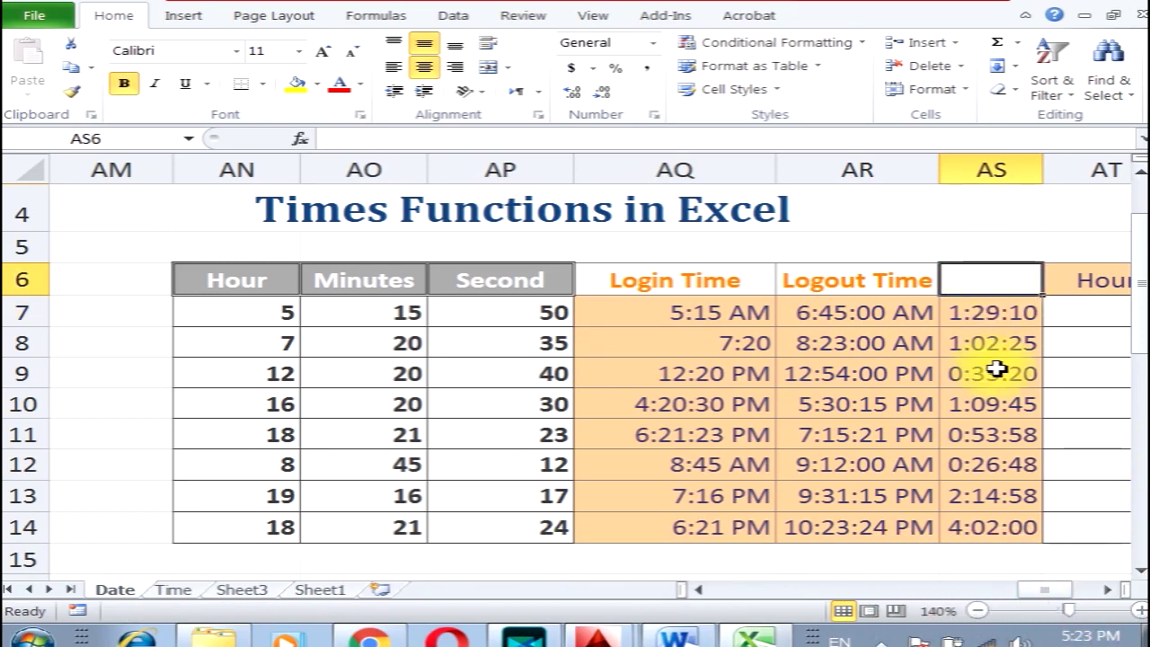
{"action": "type", "text": "Duration"}
{"action": "key", "text": "Return"}
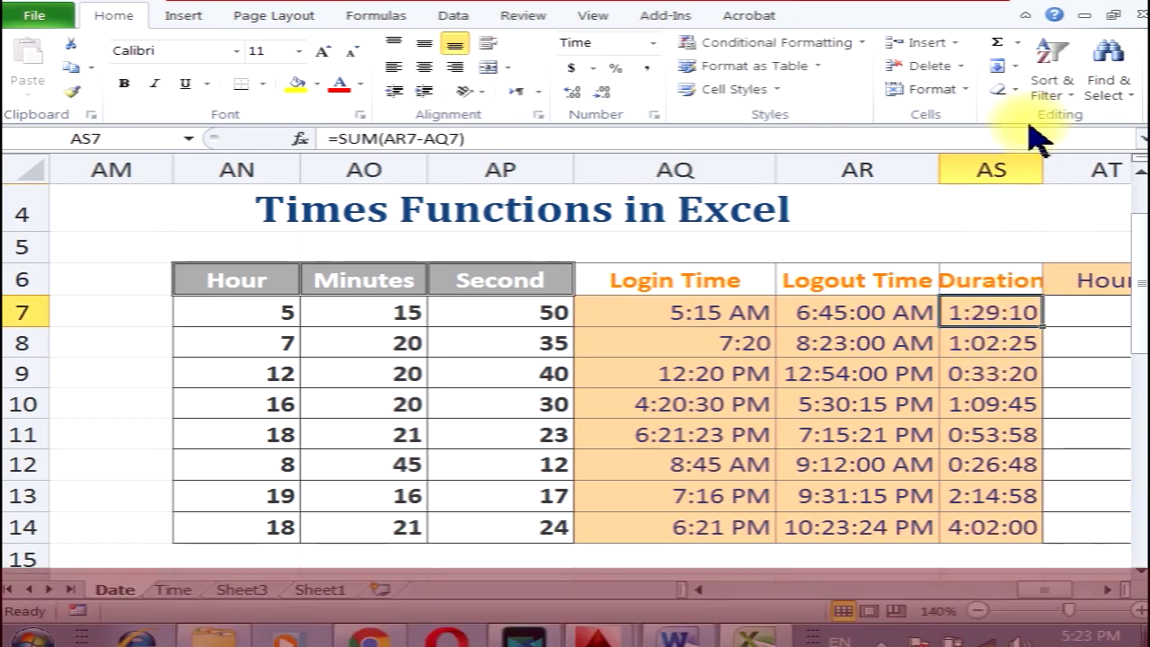
{"action": "left_click_drag", "start_coordinate": [1048, 166], "coordinate": [1061, 166]}
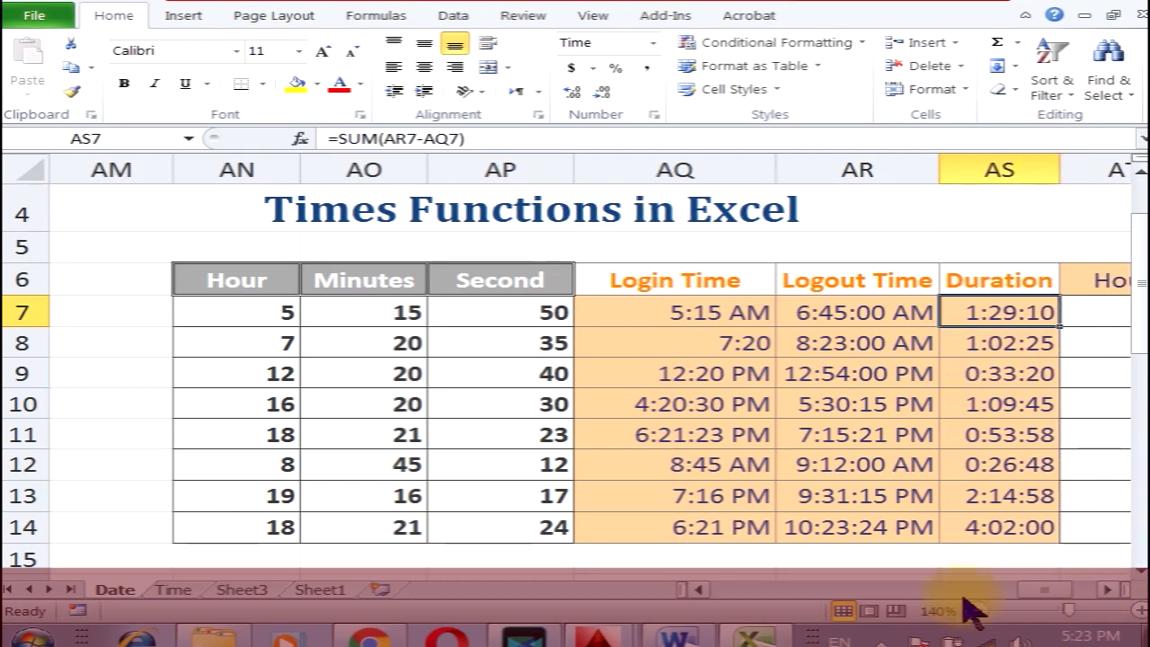
- Scroll around the sheet, then select the empty Hour cell AT7
{"action": "left_click", "coordinate": [698, 590]}
{"action": "left_click", "coordinate": [698, 589]}
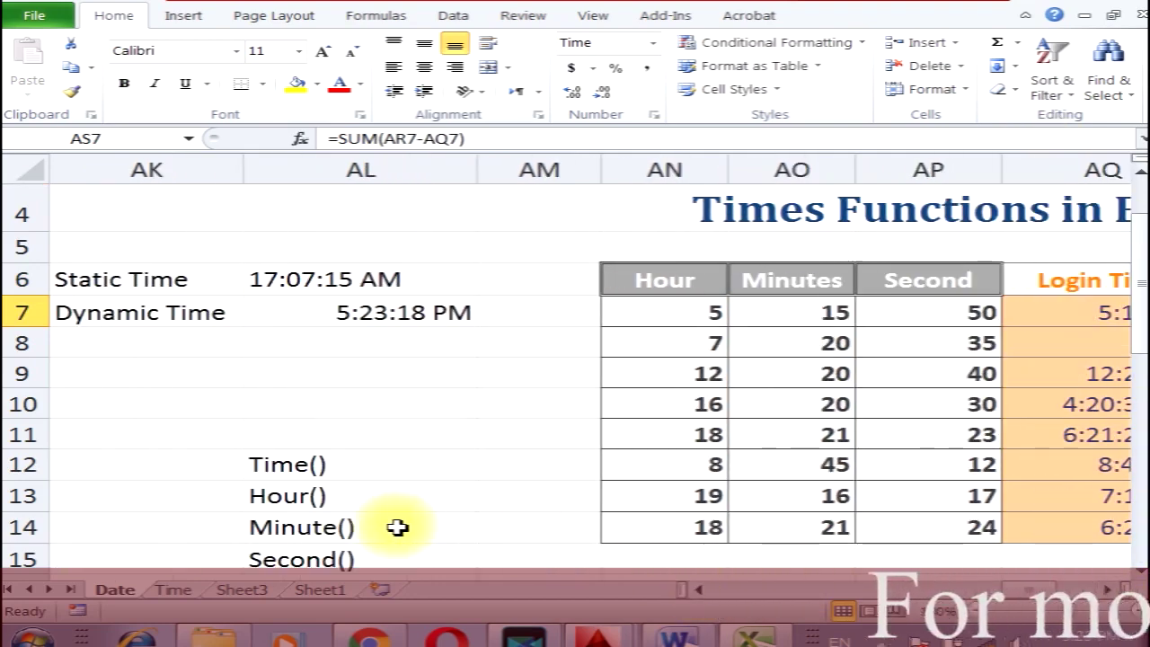
{"action": "scroll", "coordinate": [361, 501], "scroll_direction": "down", "scroll_amount": 1}
{"action": "left_click", "coordinate": [1107, 594]}
{"action": "left_click", "coordinate": [1107, 593]}
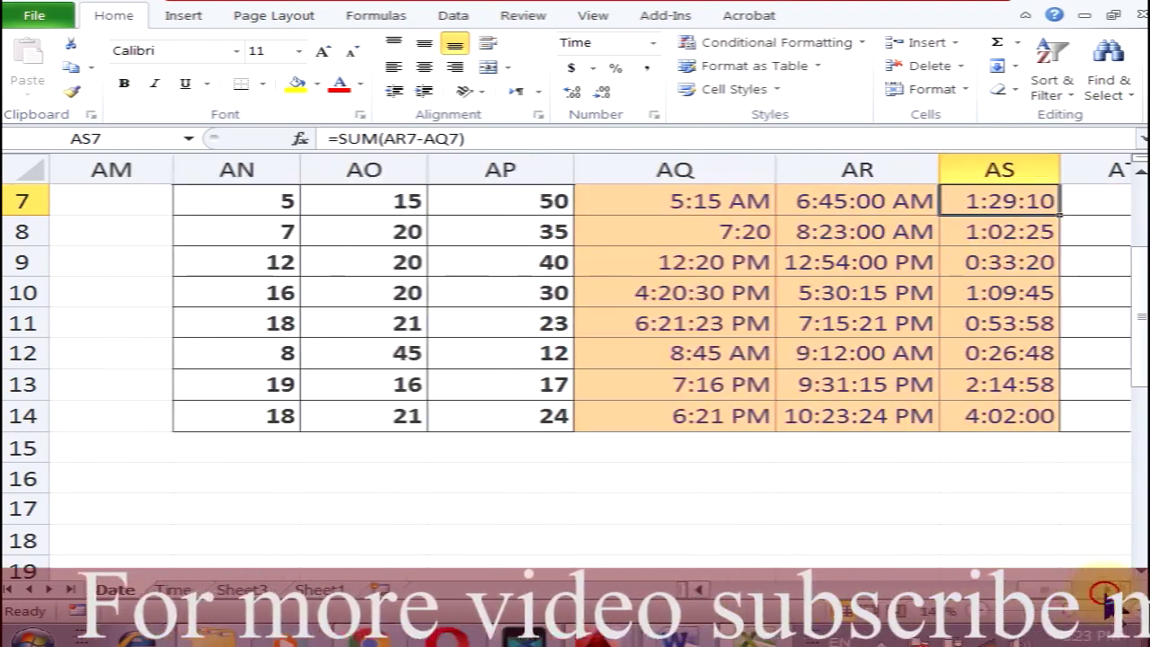
{"action": "left_click", "coordinate": [1108, 593]}
{"action": "scroll", "coordinate": [944, 521], "scroll_direction": "up", "scroll_amount": 1}
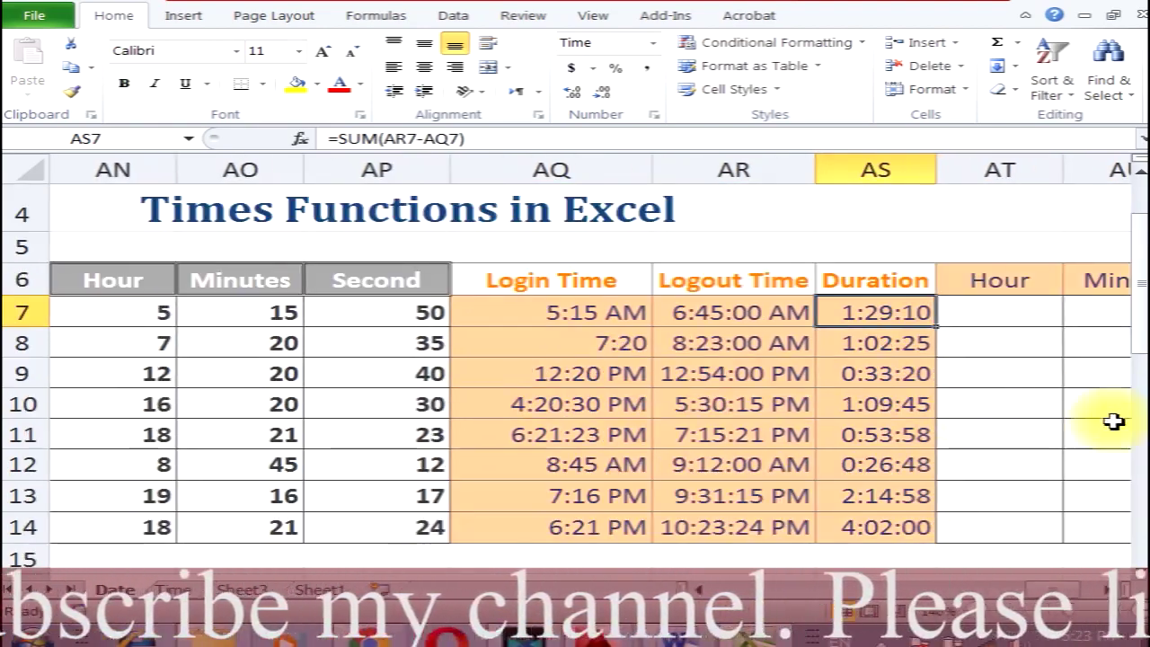
{"action": "left_click", "coordinate": [1115, 589]}
{"action": "left_click", "coordinate": [596, 316]}
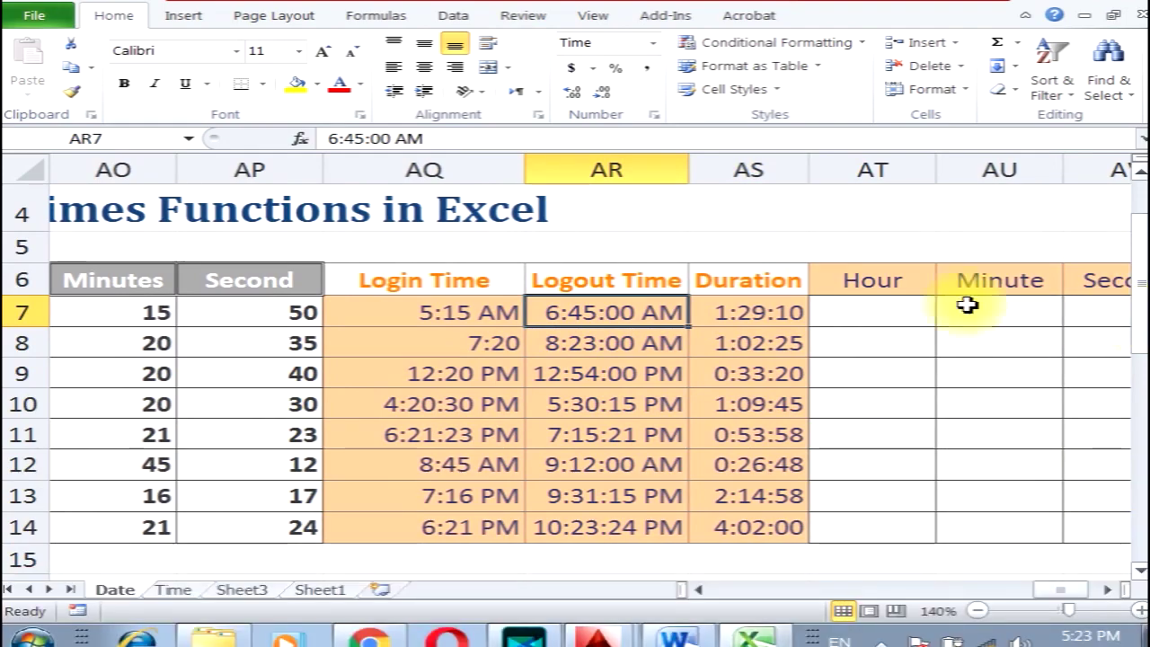
{"action": "left_click", "coordinate": [865, 313]}
- Insert =HOUR(AR7) in cell AT7 so the Hour shows 6
{"action": "left_click", "coordinate": [349, 16]}
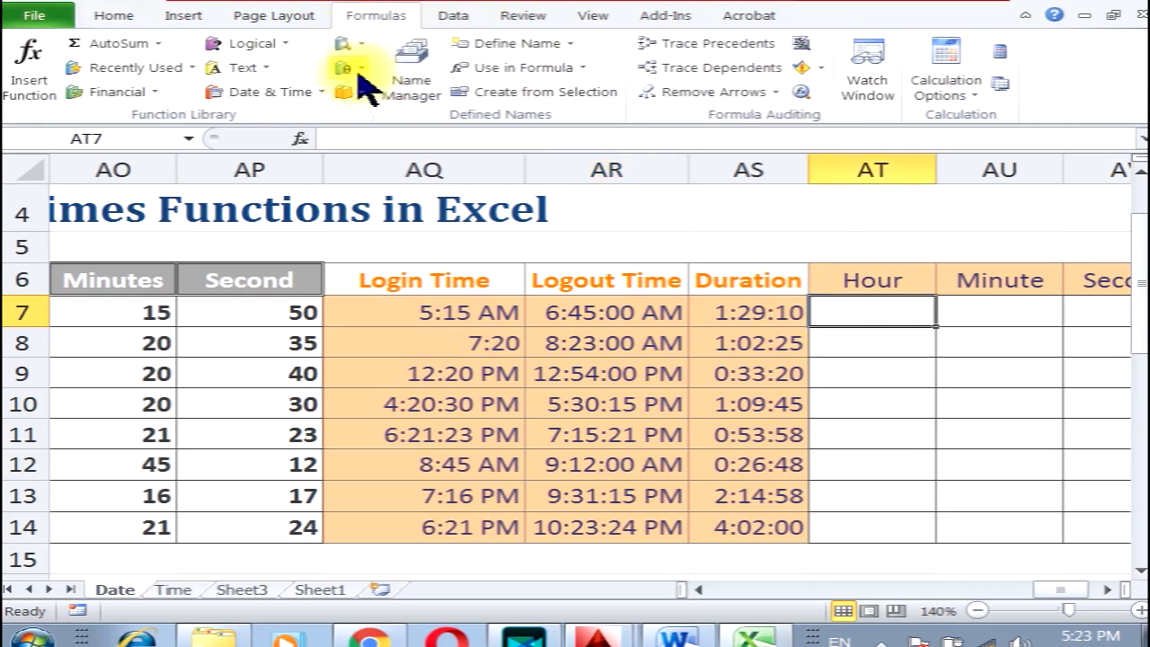
{"action": "left_click", "coordinate": [234, 96]}
{"action": "scroll", "coordinate": [380, 449], "scroll_direction": "down", "scroll_amount": 2}
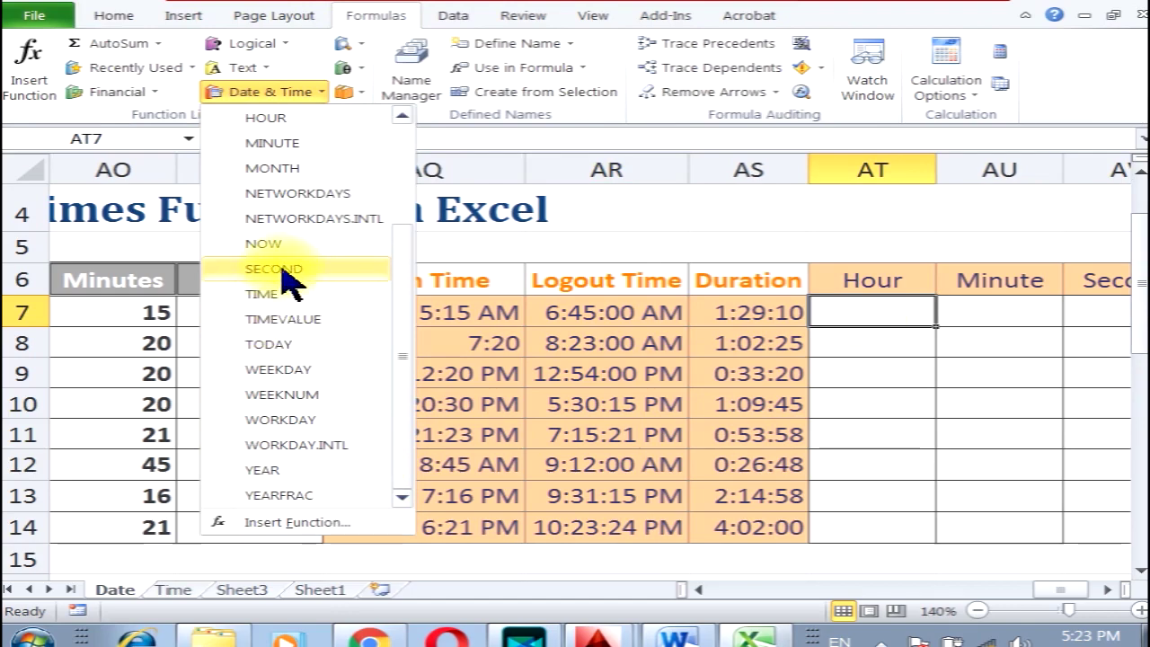
{"action": "left_click", "coordinate": [292, 119]}
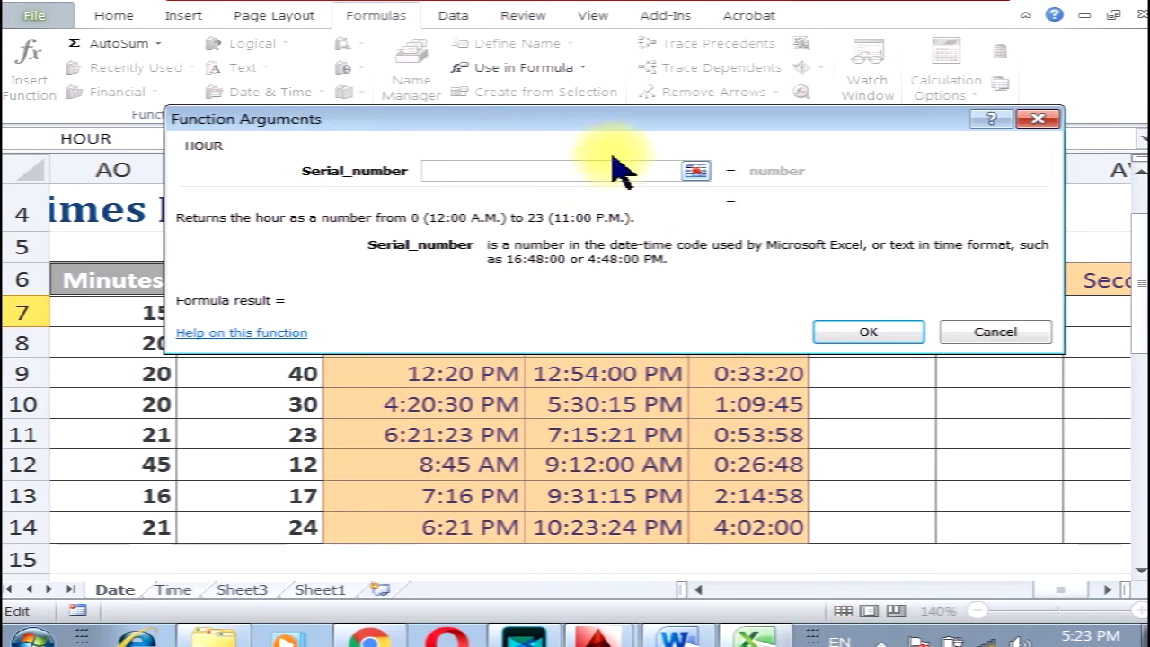
{"action": "left_click_drag", "start_coordinate": [516, 121], "coordinate": [578, 446]}
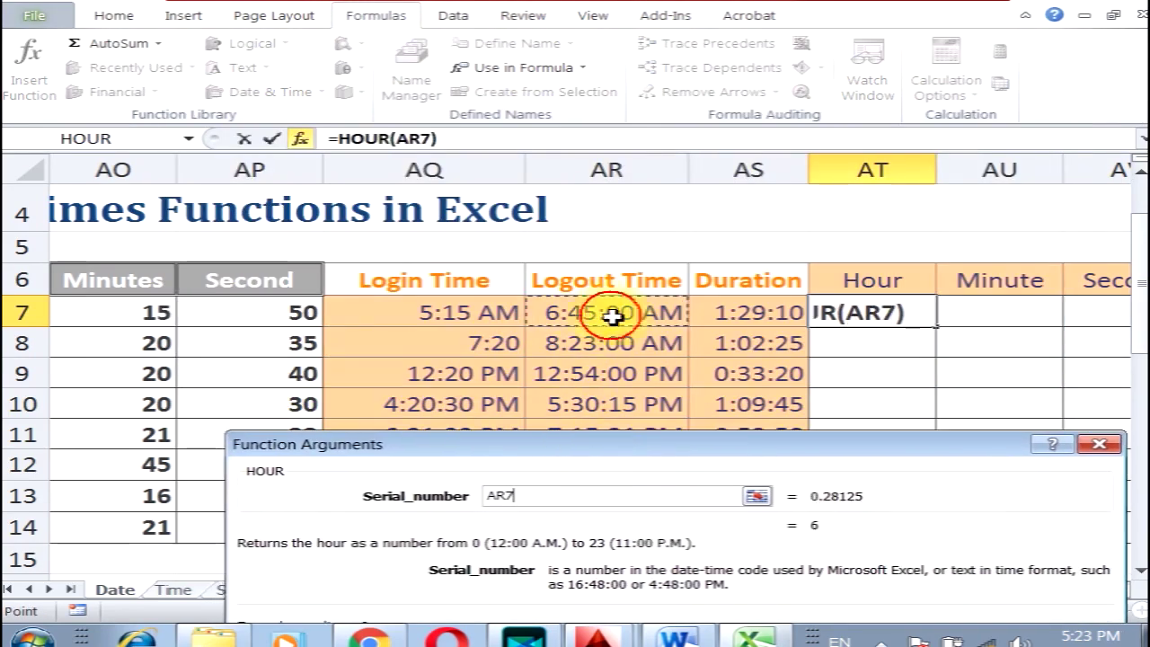
{"action": "left_click_drag", "start_coordinate": [689, 447], "coordinate": [688, 101]}
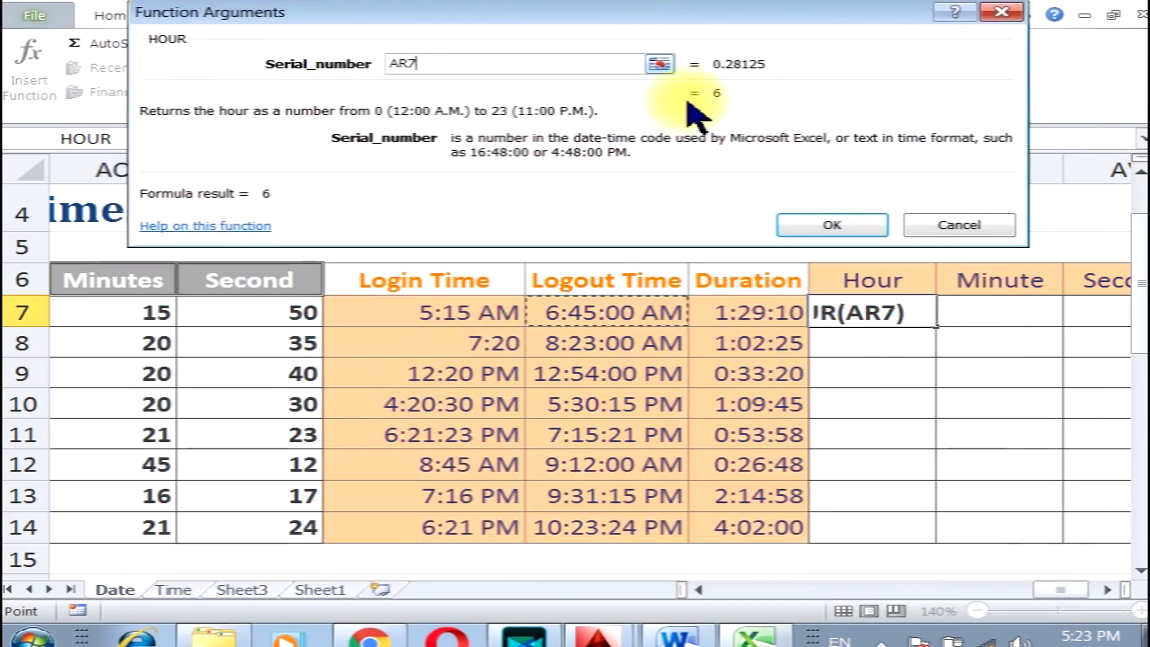
{"action": "left_click", "coordinate": [833, 226]}
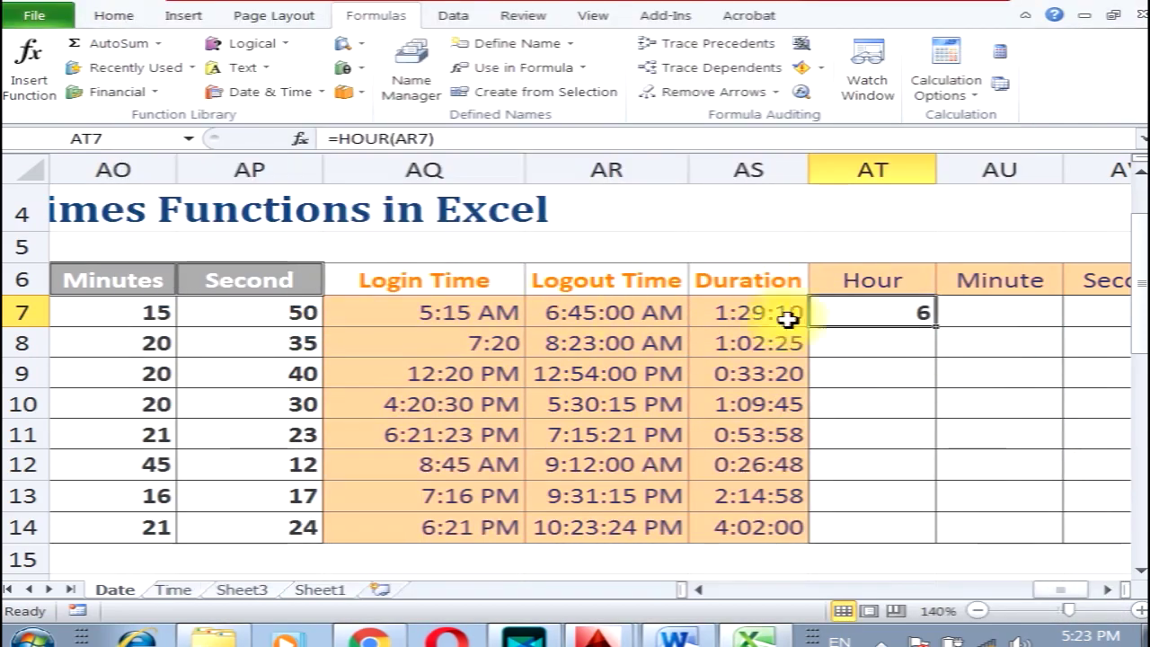
- Put =MINUTE(AR7) in cell AU7 to show the minute 45
{"action": "left_click", "coordinate": [1017, 315]}
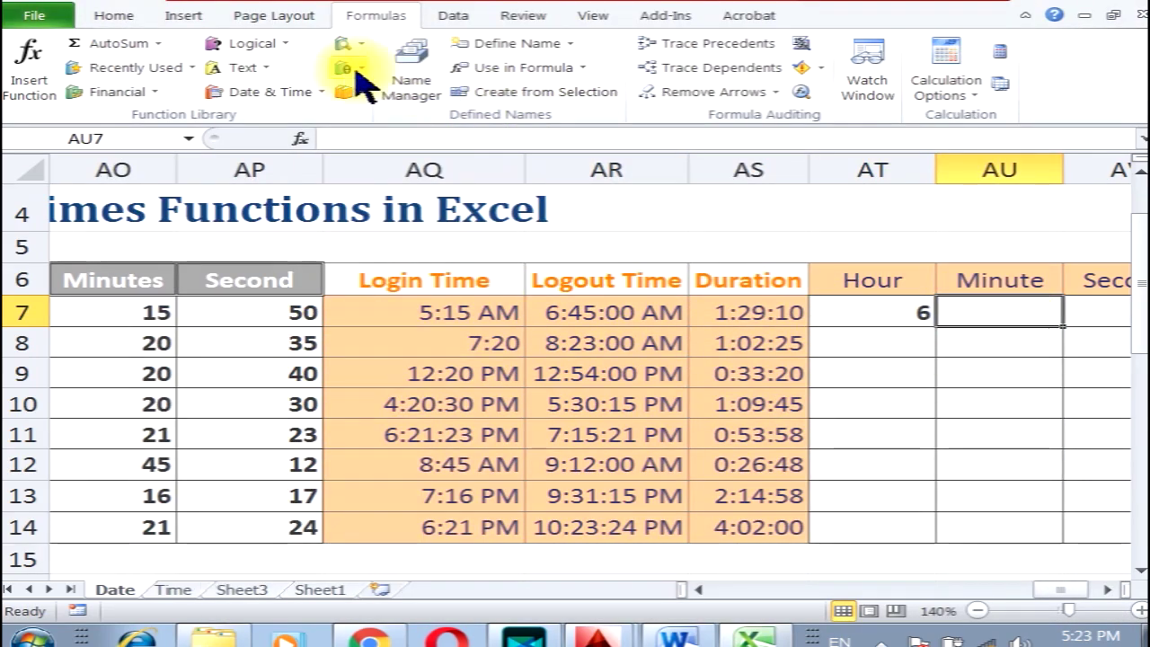
{"action": "left_click", "coordinate": [274, 92]}
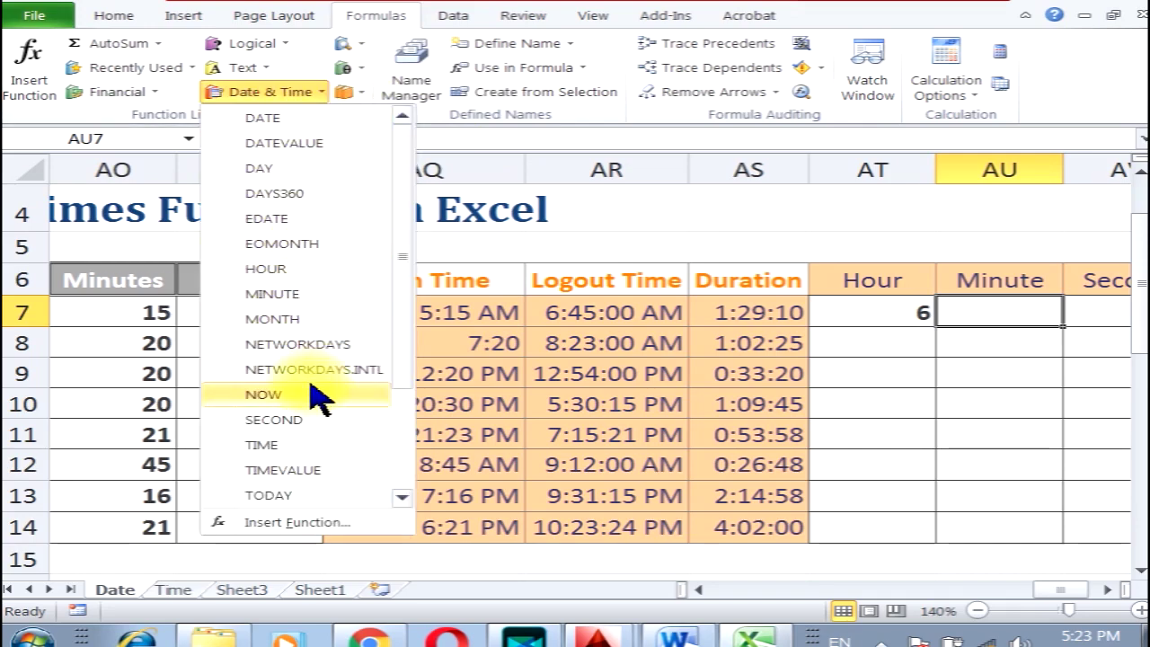
{"action": "left_click", "coordinate": [272, 294]}
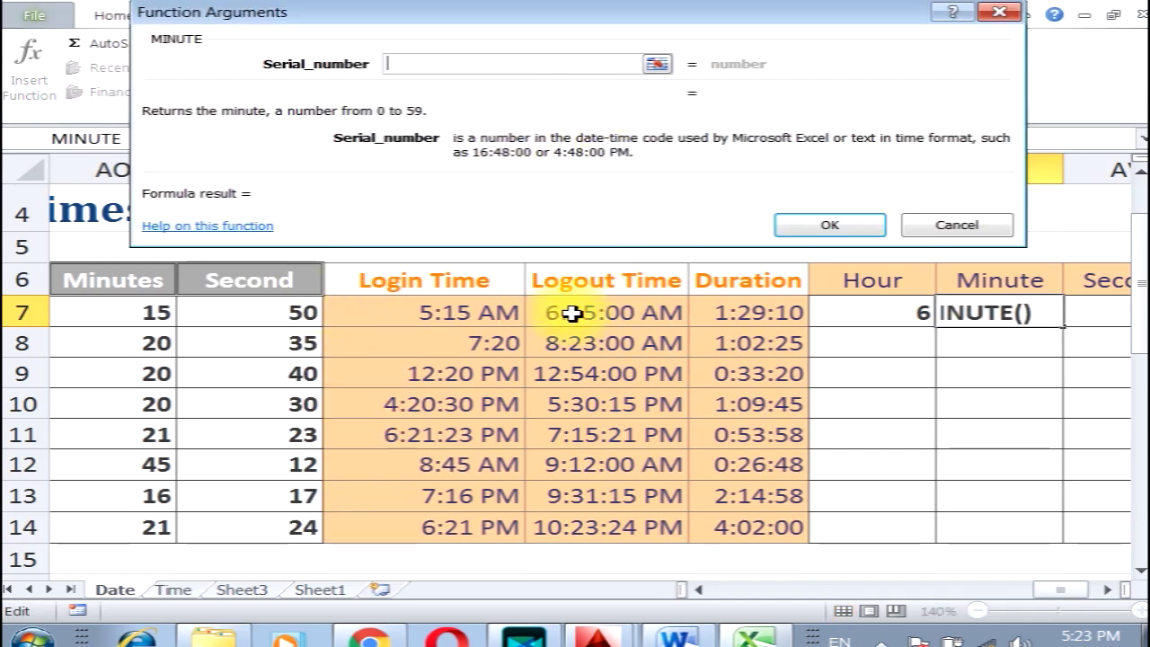
{"action": "left_click", "coordinate": [827, 225]}
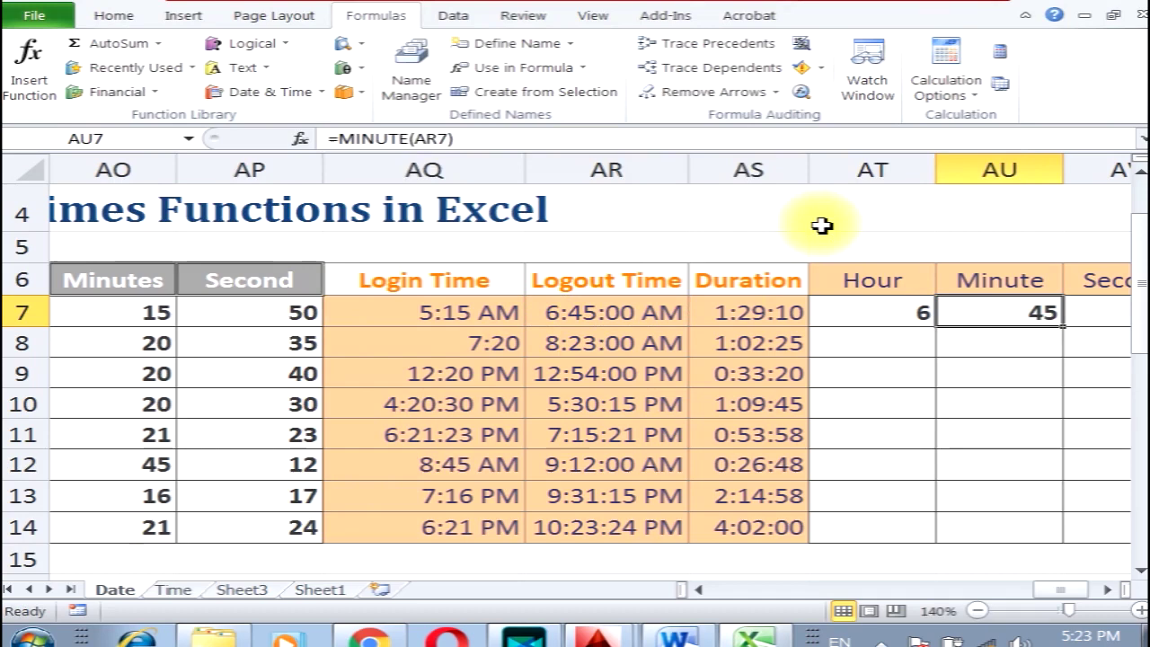
{"action": "left_click", "coordinate": [1110, 592]}
- Enter =SECOND(AR7) in cell AV7 under Second
{"action": "left_click", "coordinate": [1004, 320]}
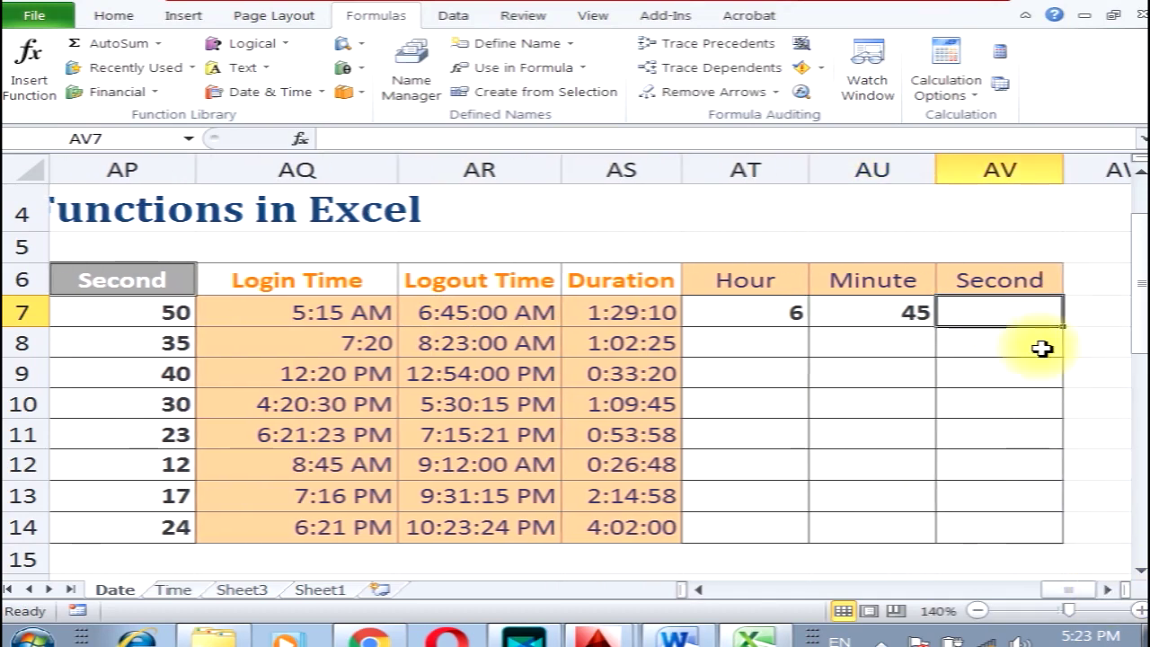
{"action": "left_click", "coordinate": [270, 94]}
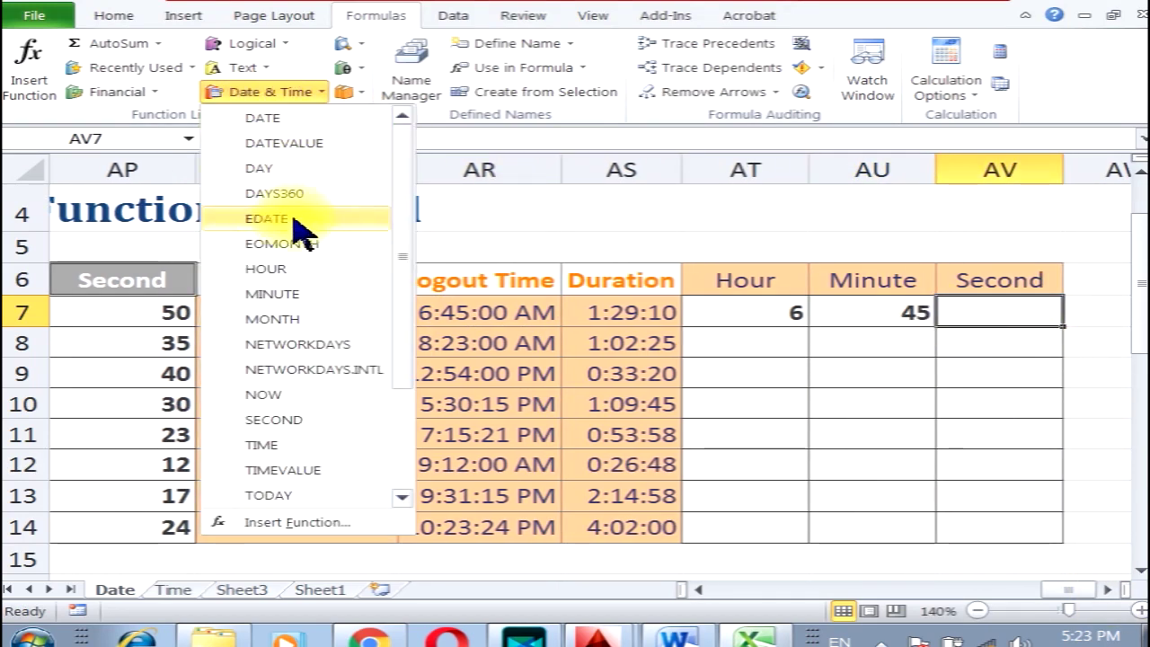
{"action": "scroll", "coordinate": [301, 489], "scroll_direction": "down", "scroll_amount": 1}
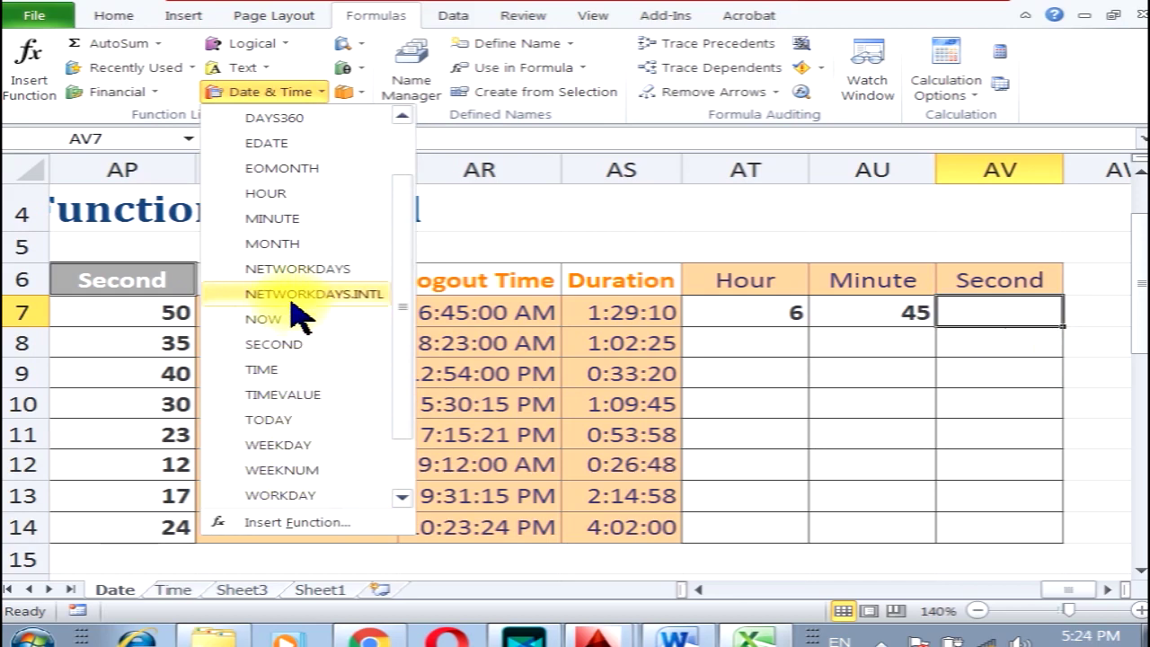
{"action": "scroll", "coordinate": [306, 441], "scroll_direction": "down", "scroll_amount": 1}
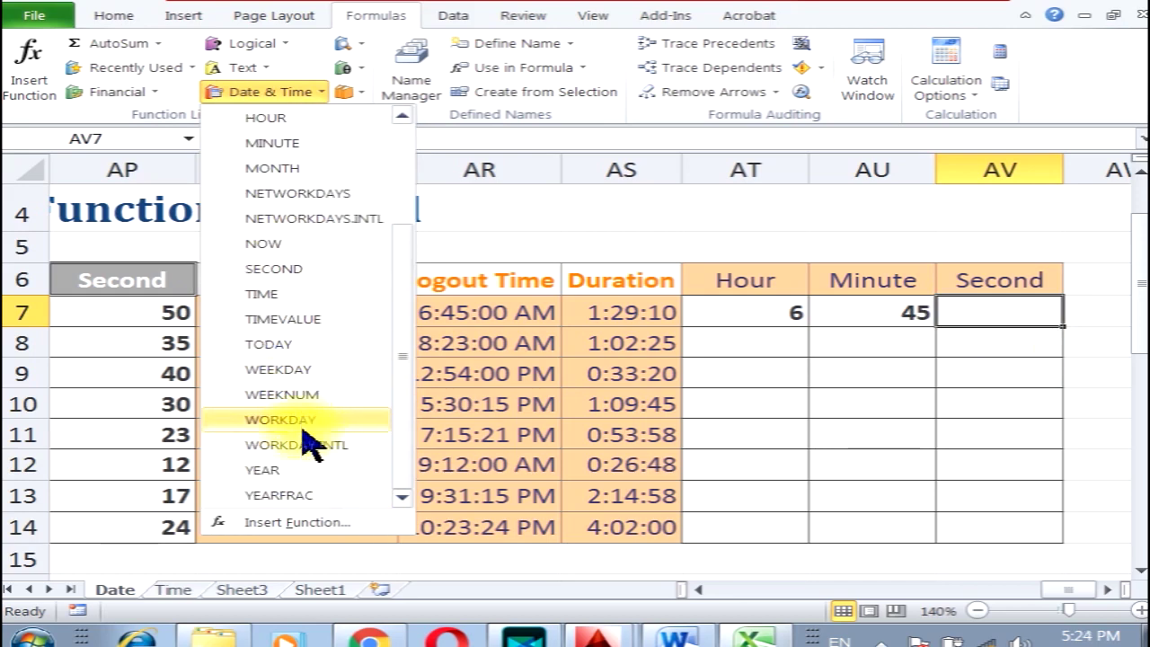
{"action": "left_click", "coordinate": [274, 269]}
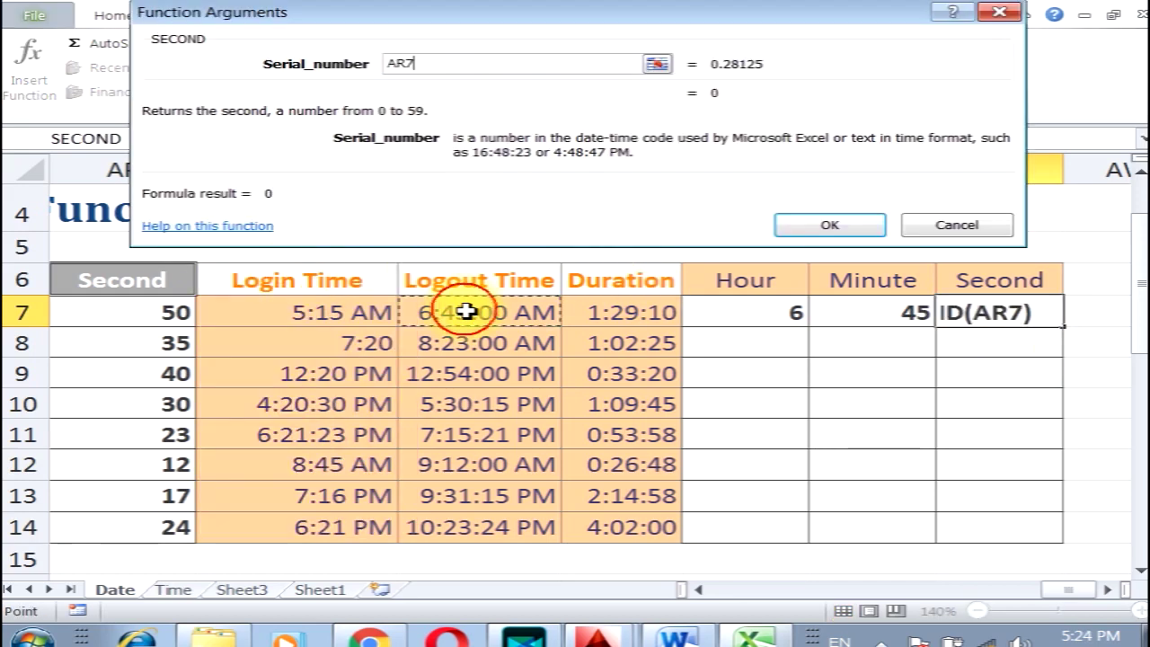
{"action": "left_click", "coordinate": [822, 230]}
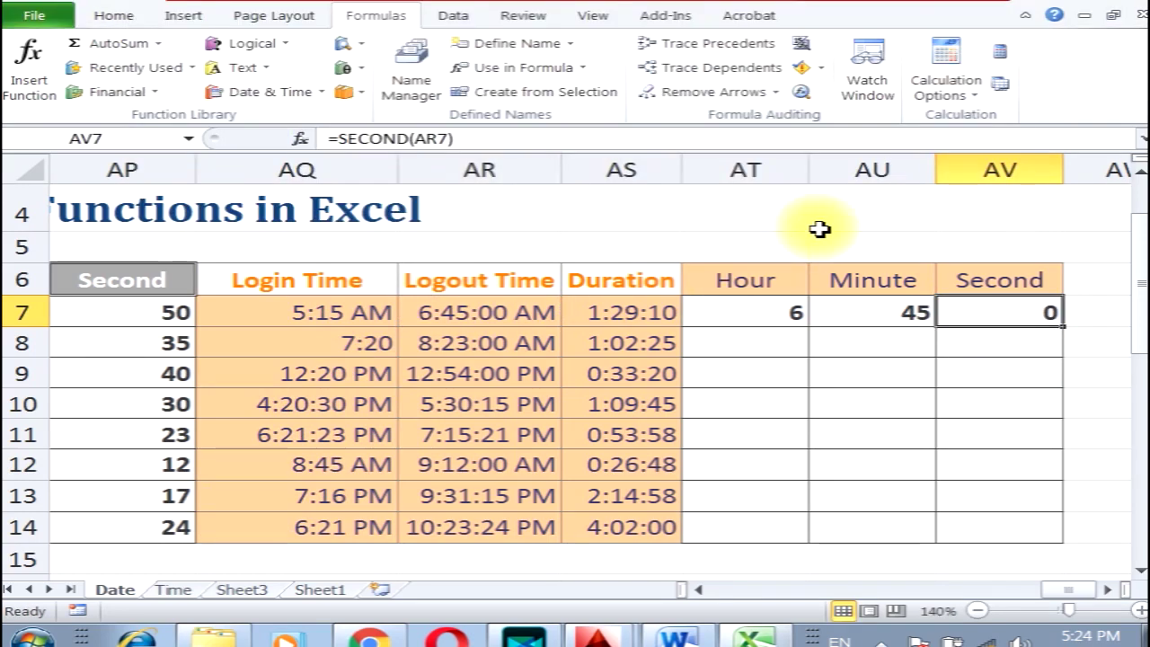
- Fill the HOUR, MINUTE and SECOND formulas in AT7:AV7 down to row 14
{"action": "left_click", "coordinate": [779, 325]}
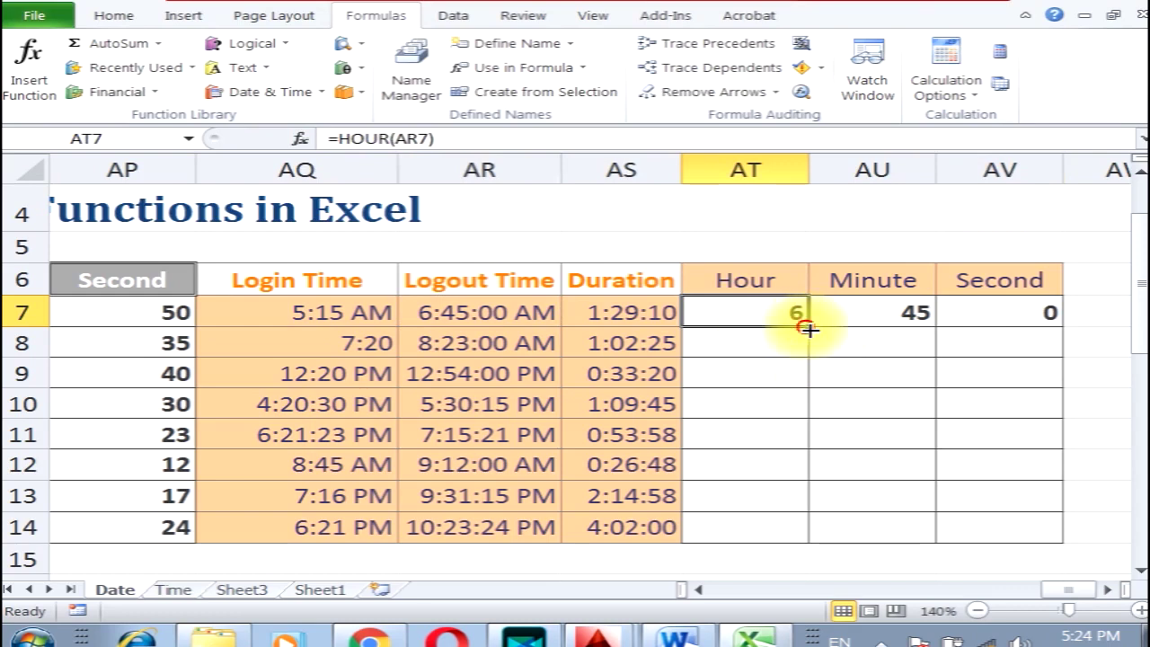
{"action": "double_click", "coordinate": [809, 329]}
{"action": "left_click", "coordinate": [926, 321]}
{"action": "double_click", "coordinate": [937, 329]}
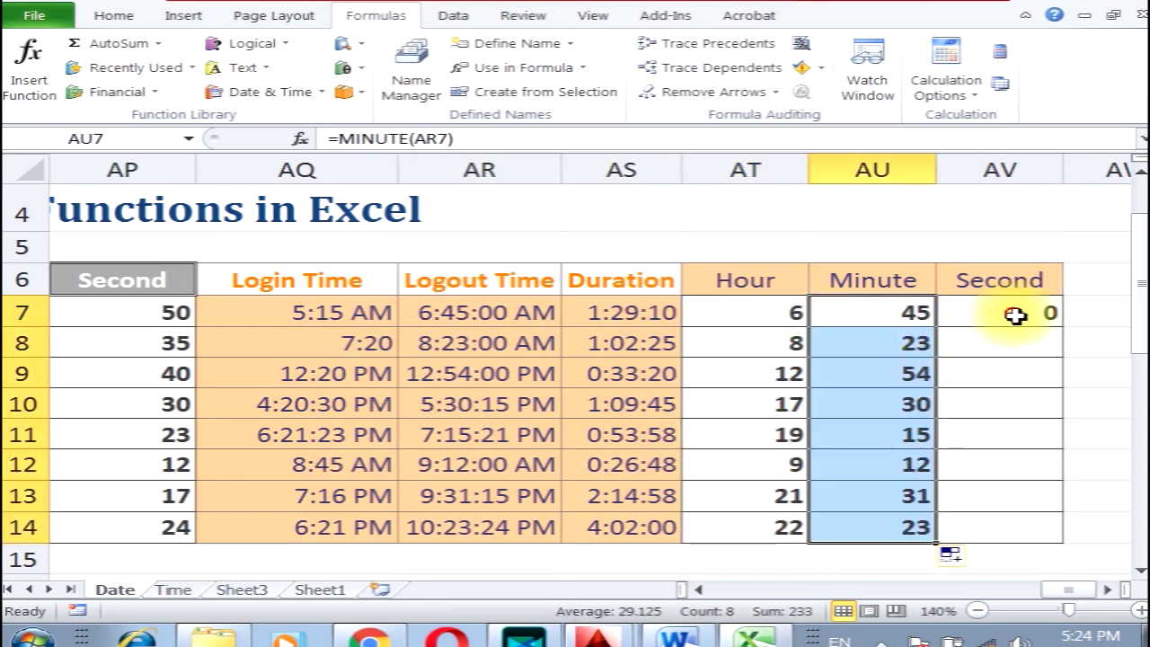
{"action": "left_click", "coordinate": [1061, 320]}
{"action": "double_click", "coordinate": [1063, 328]}
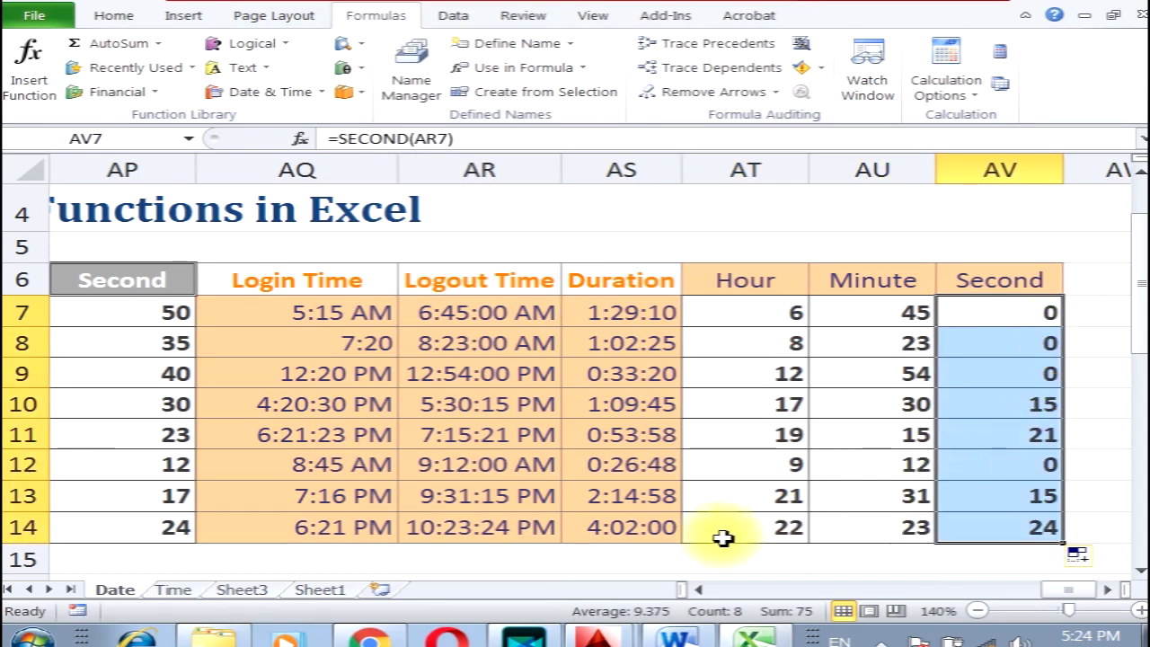
{"action": "left_click", "coordinate": [700, 590]}
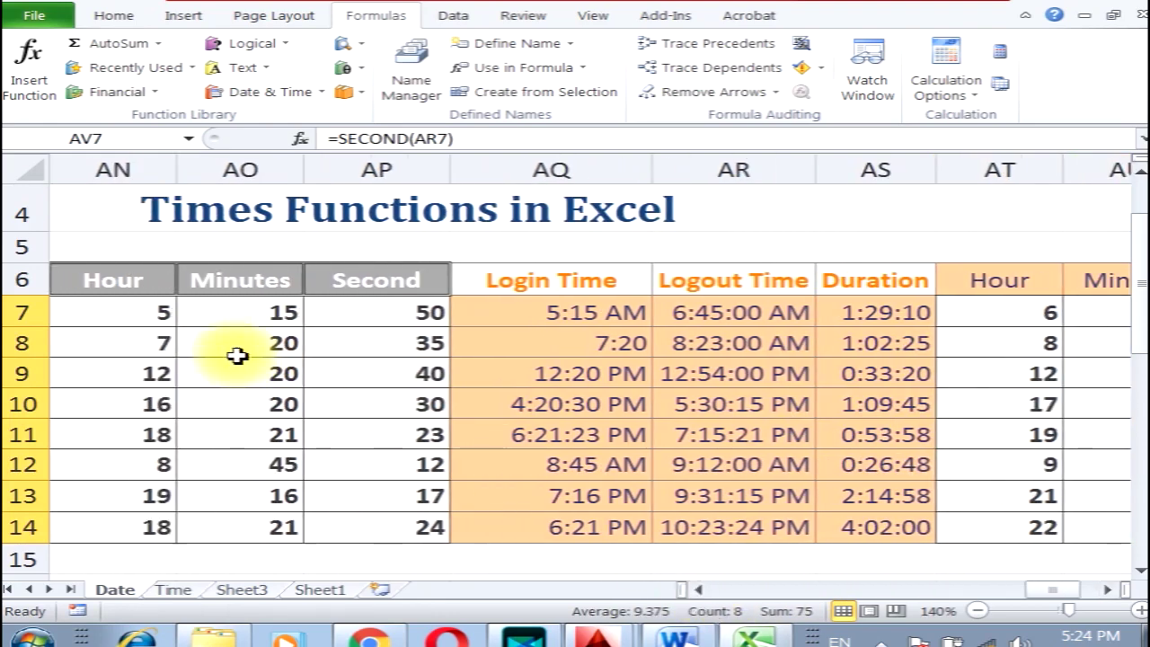
{"action": "left_click", "coordinate": [154, 313]}
{"action": "left_click", "coordinate": [213, 313]}
{"action": "left_click", "coordinate": [352, 313]}
{"action": "left_click", "coordinate": [184, 312]}
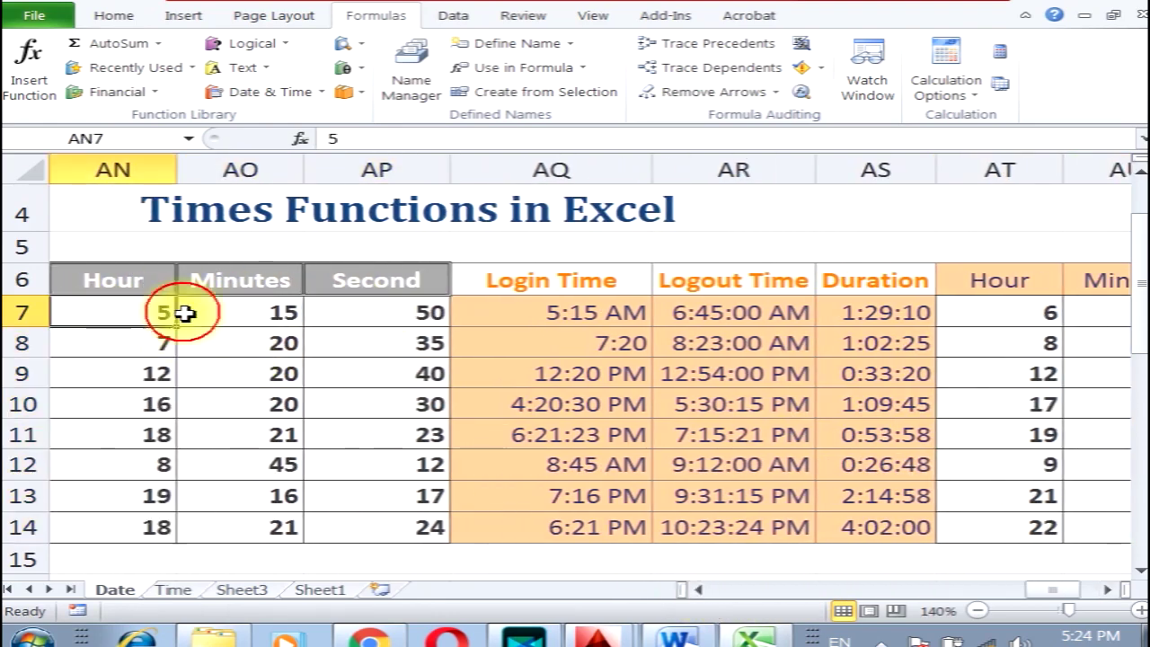
{"action": "left_click", "coordinate": [238, 314]}
{"action": "left_click", "coordinate": [360, 313]}
{"action": "left_click", "coordinate": [159, 314]}
{"action": "left_click", "coordinate": [528, 321]}
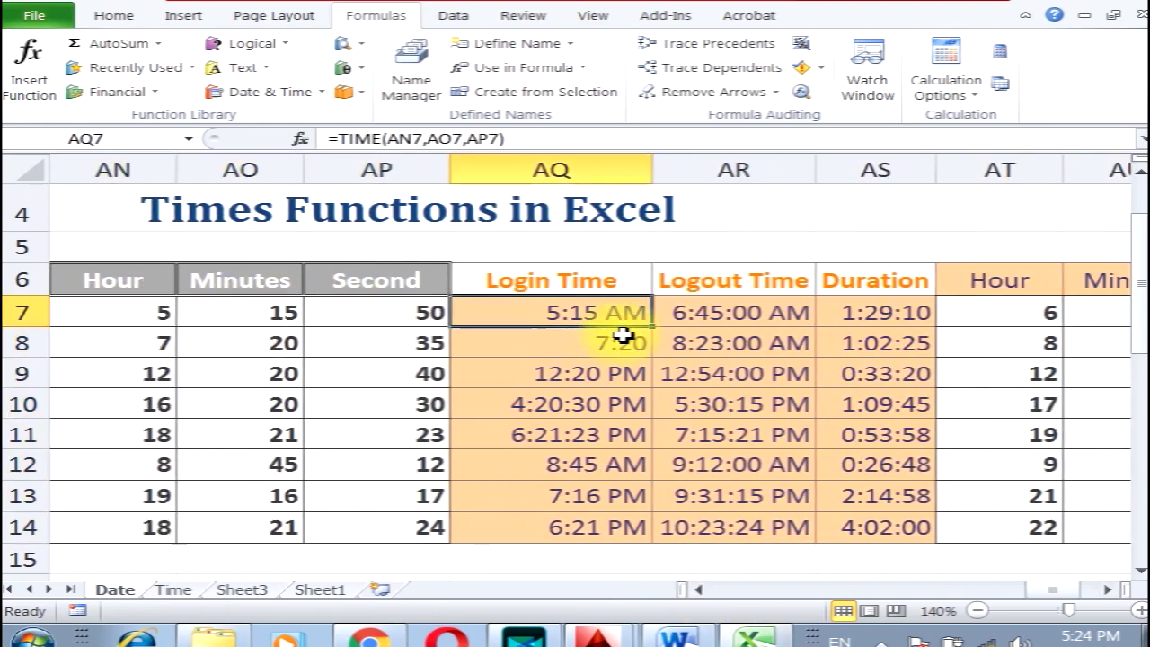
{"action": "left_click", "coordinate": [766, 309]}
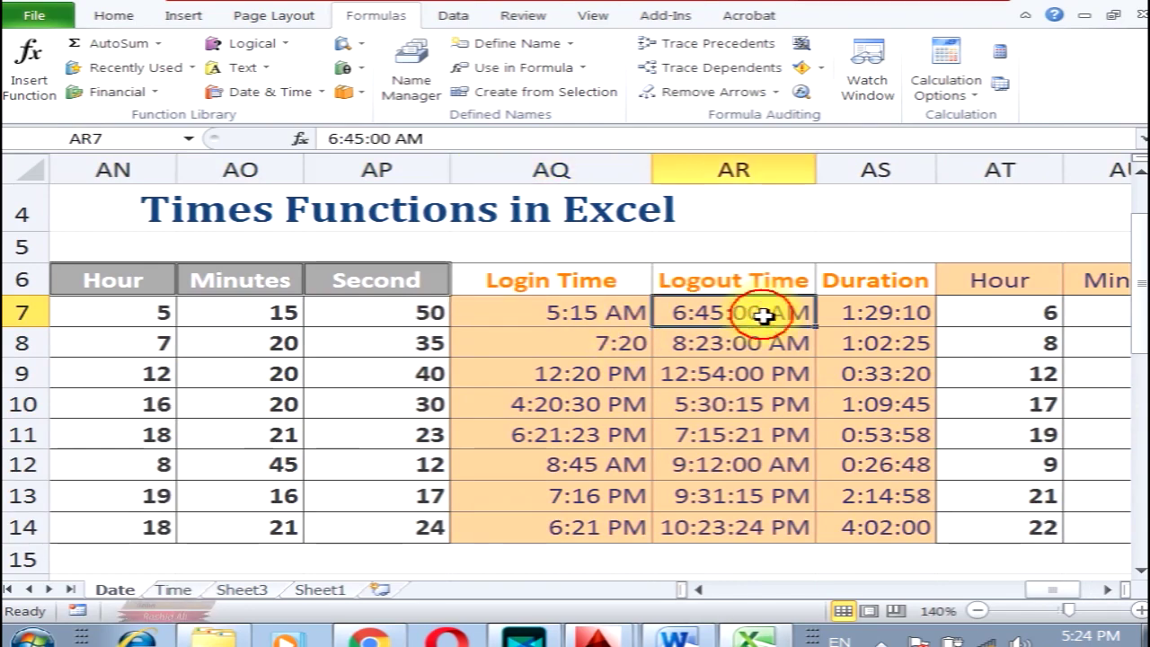
{"action": "left_click", "coordinate": [888, 312]}
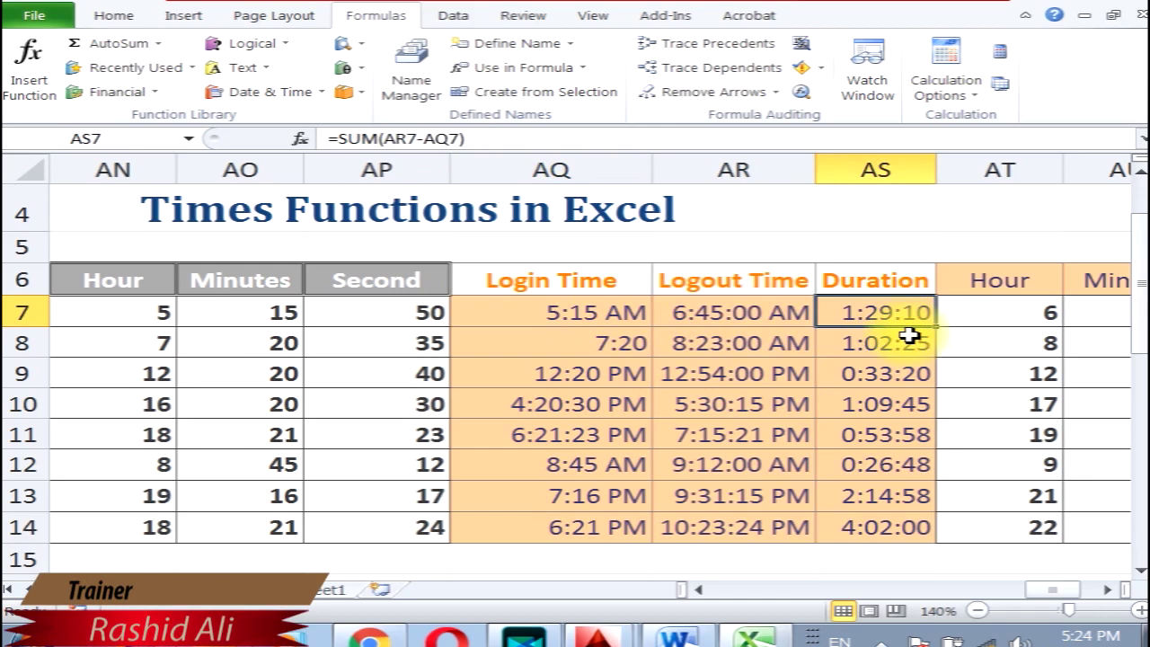
{"action": "left_click", "coordinate": [740, 315]}
{"action": "left_click", "coordinate": [1105, 589]}
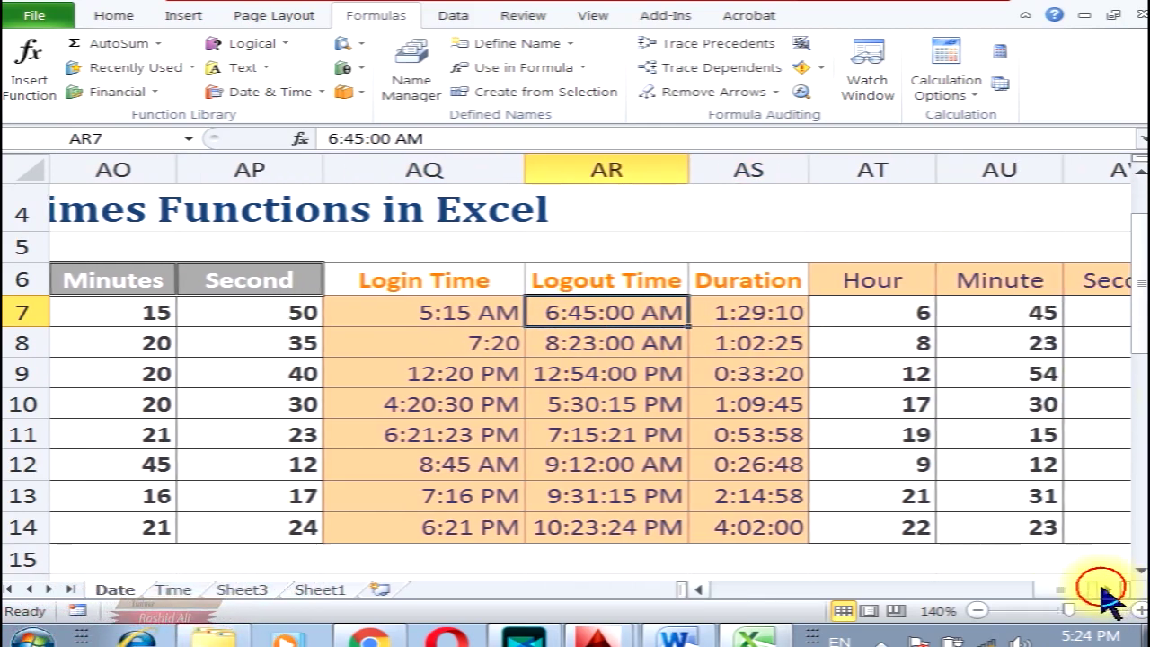
{"action": "left_click", "coordinate": [1108, 591]}
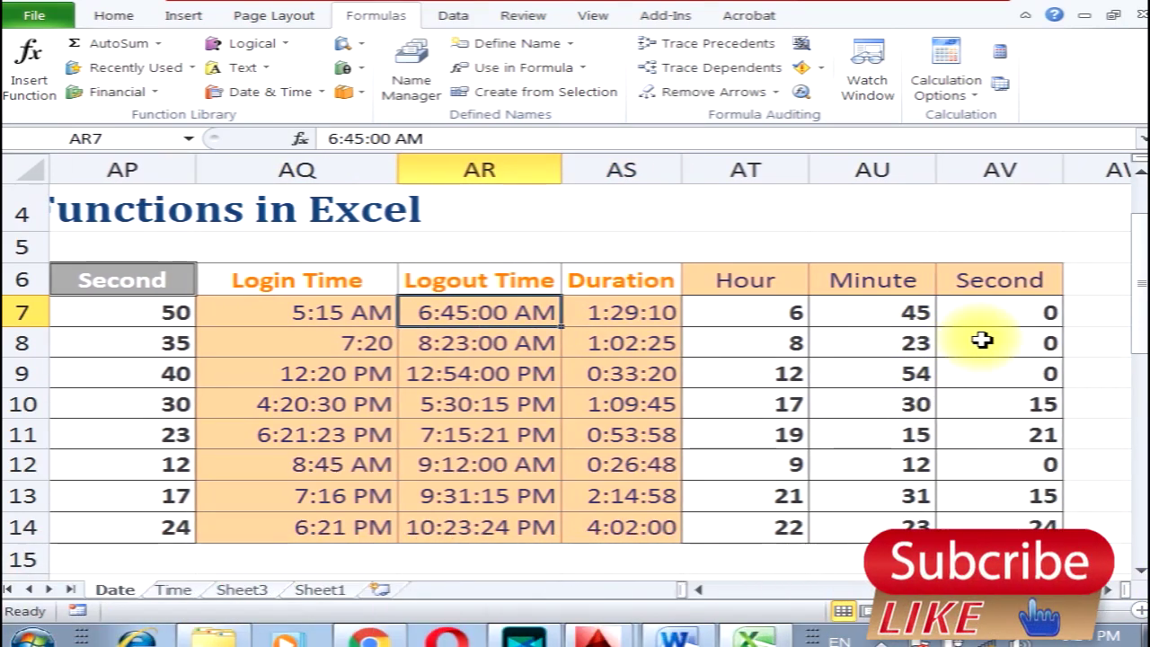
- Select the =NOW() cell AL7 and use Calculate Now to refresh the Dynamic Time
{"action": "scroll", "coordinate": [575, 404], "scroll_direction": "left", "scroll_amount": 9}
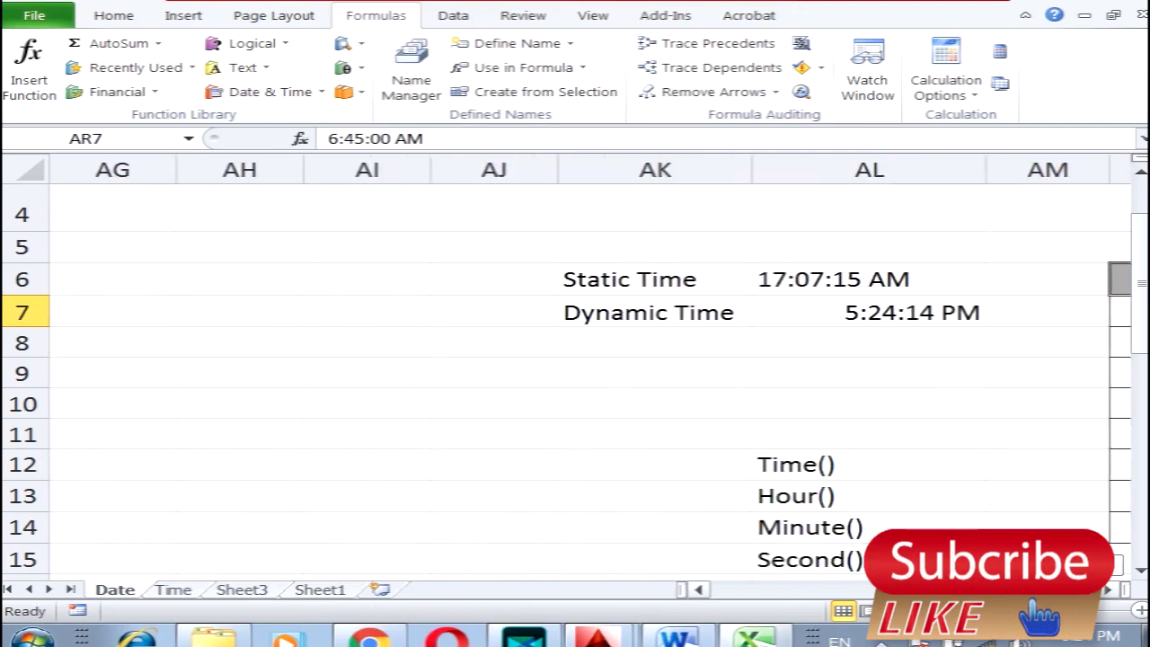
{"action": "scroll", "coordinate": [575, 404], "scroll_direction": "right", "scroll_amount": 5}
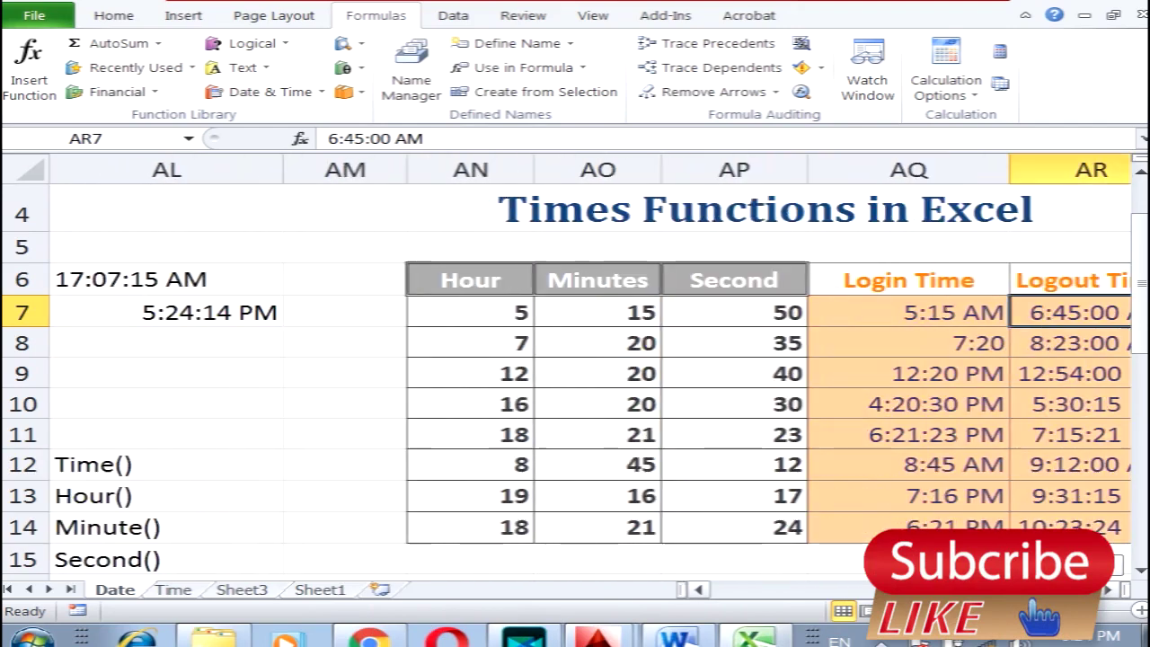
{"action": "left_click", "coordinate": [1034, 592]}
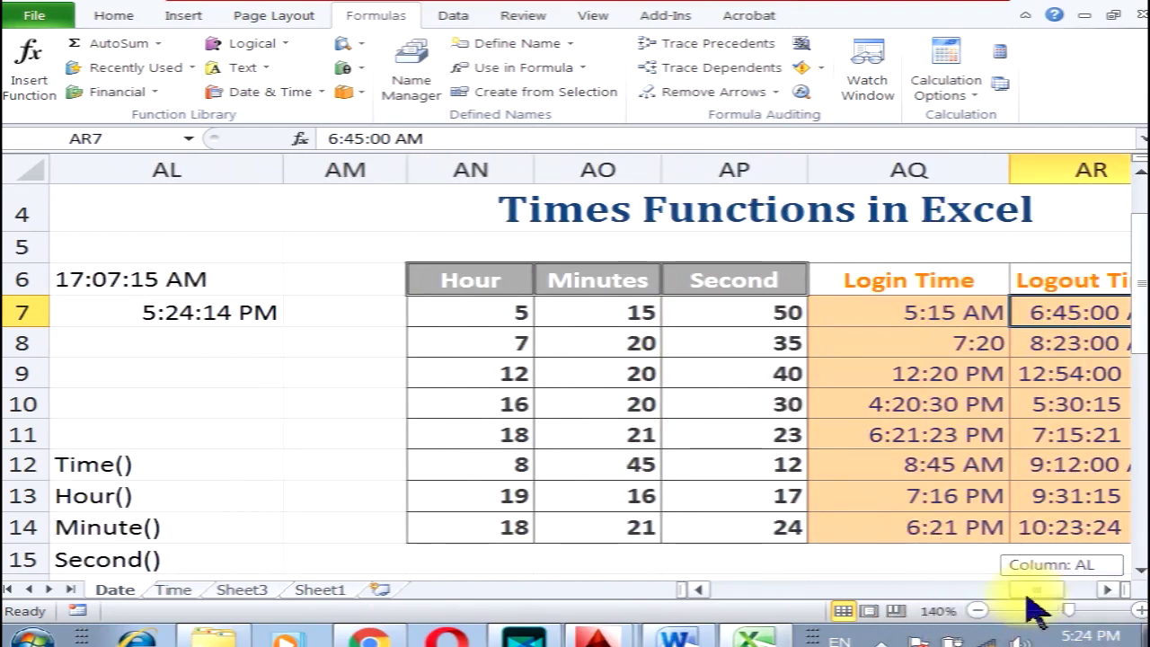
{"action": "left_click_drag", "start_coordinate": [1030, 599], "coordinate": [1017, 597]}
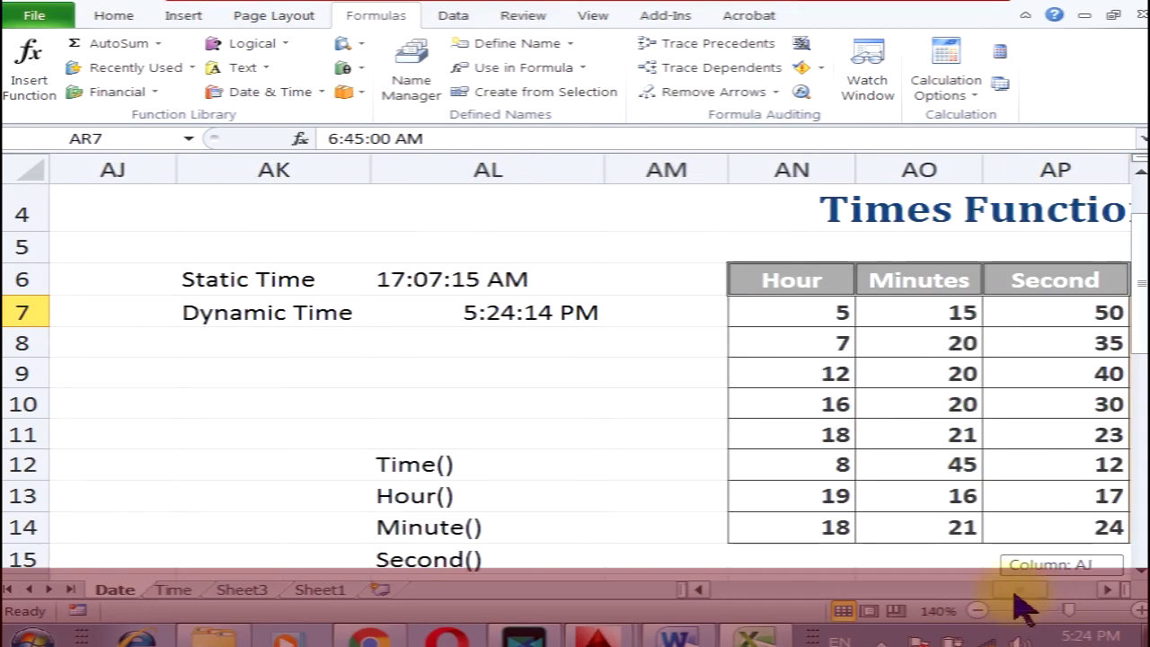
{"action": "left_click", "coordinate": [463, 323]}
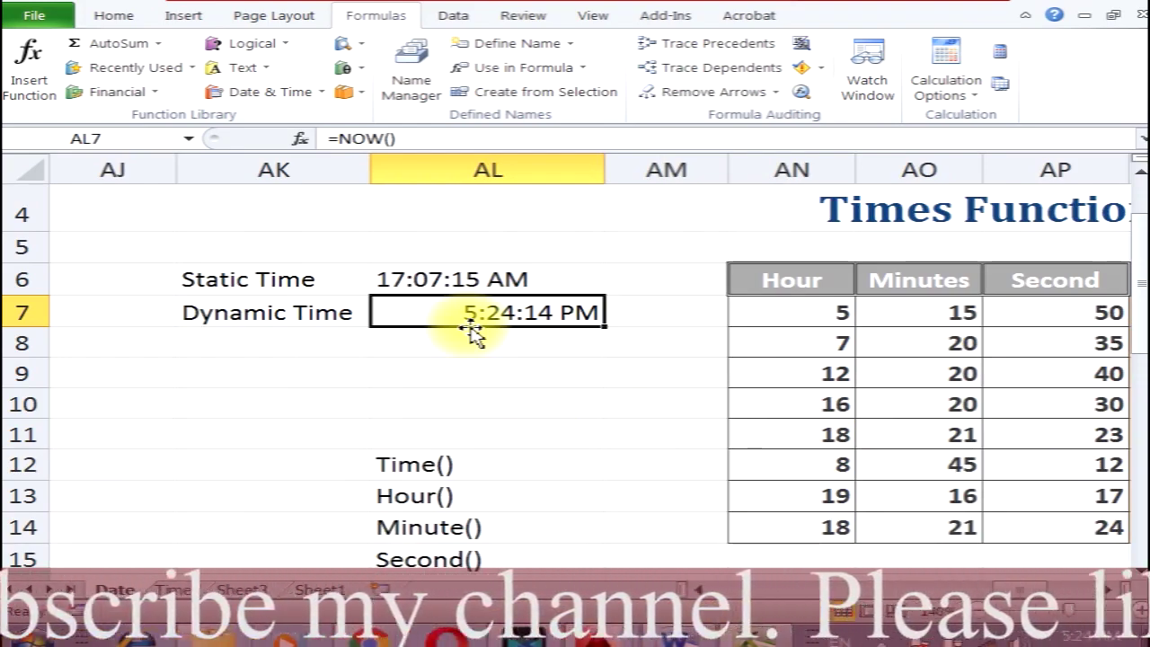
{"action": "left_click", "coordinate": [1002, 54]}
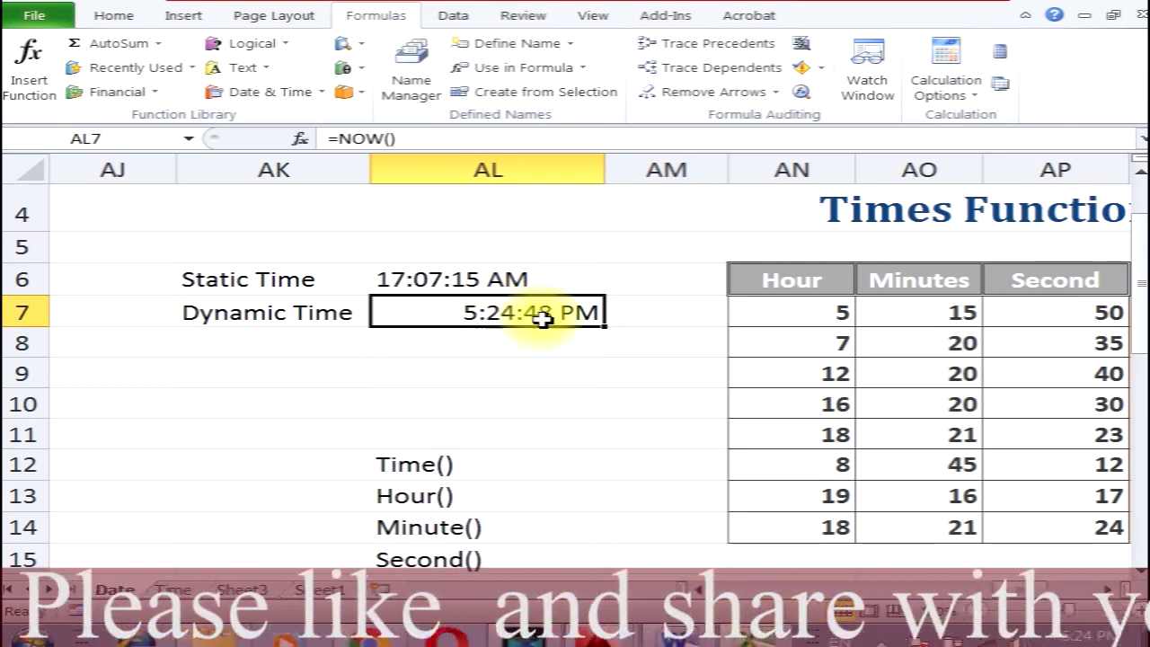